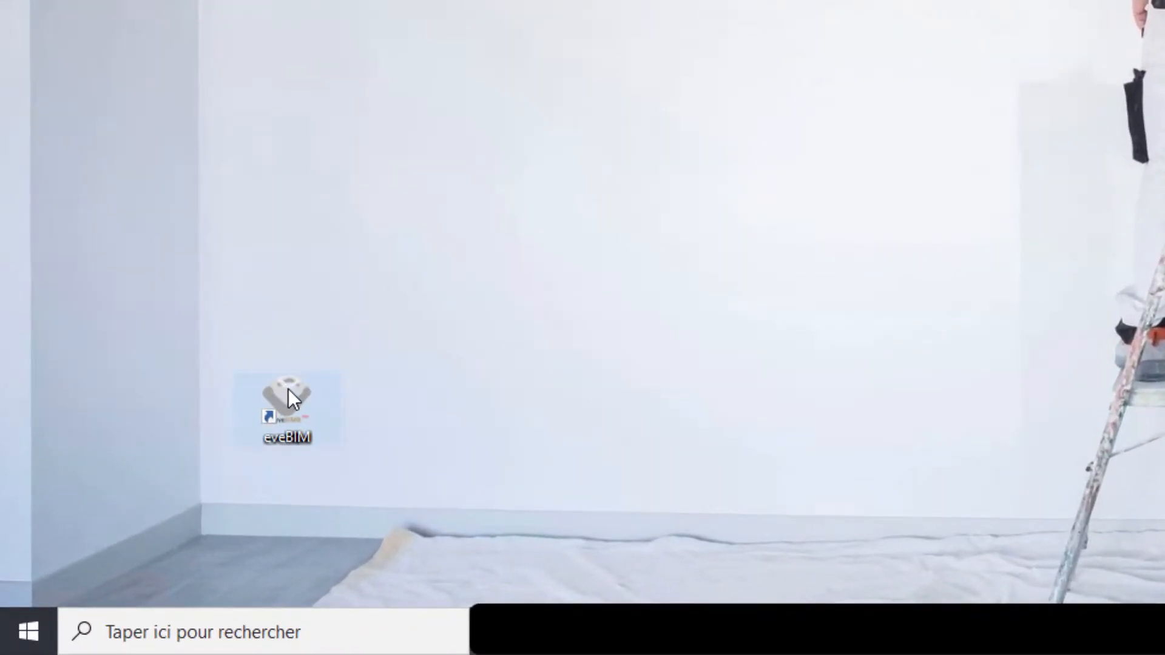
Start eveBIM and open the IFC model Parmentier PRO 9 4 nov 2020 from the DCE Olympi folder on the desktop
click(289, 391)
double_click(289, 392)
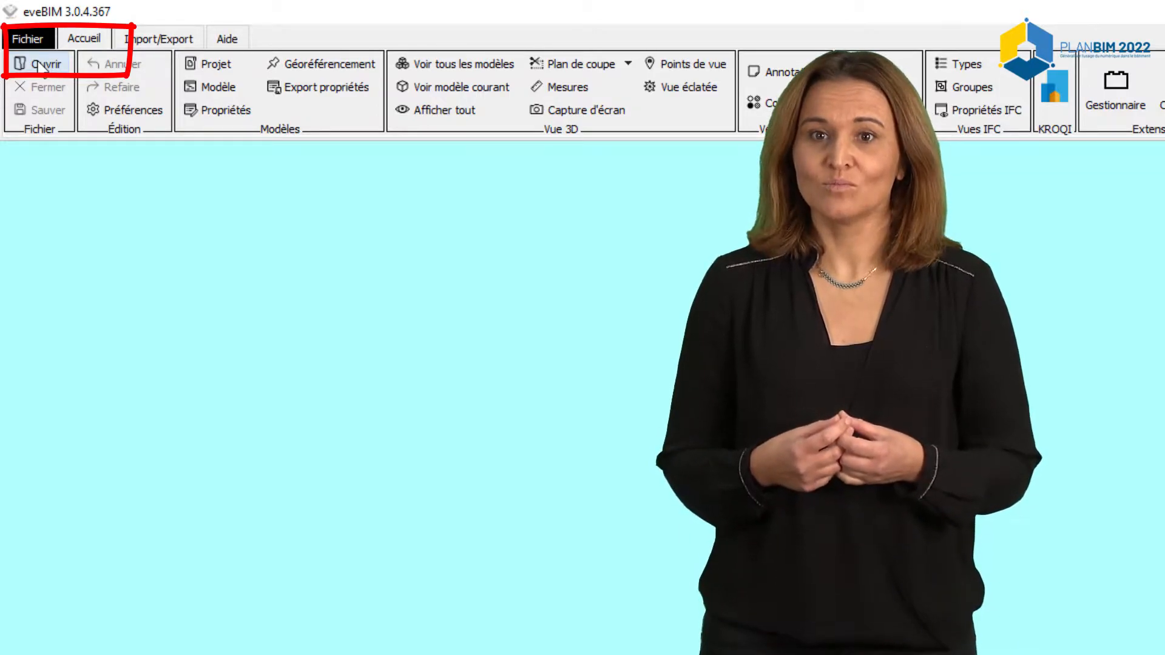
click(39, 64)
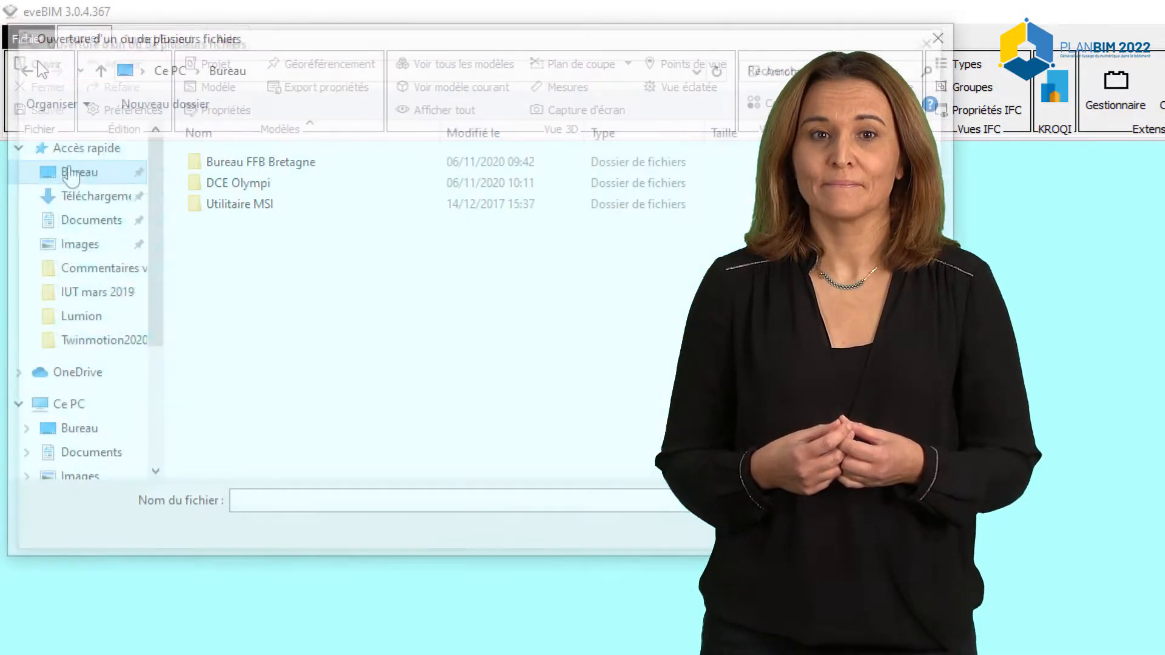
double_click(234, 184)
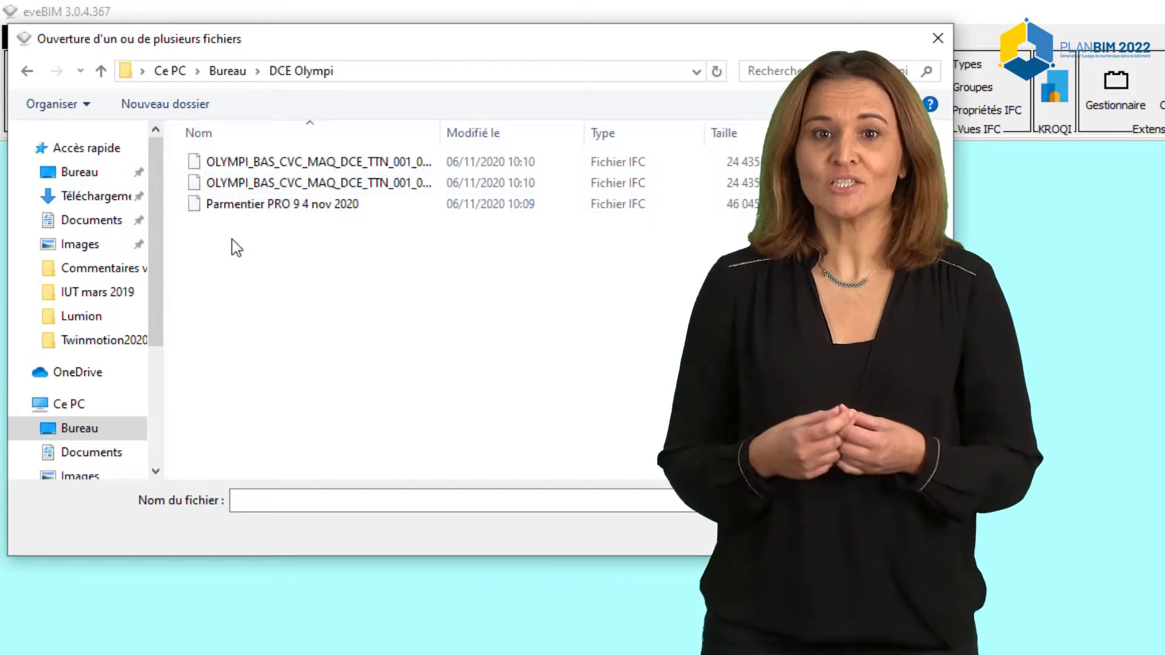
double_click(255, 204)
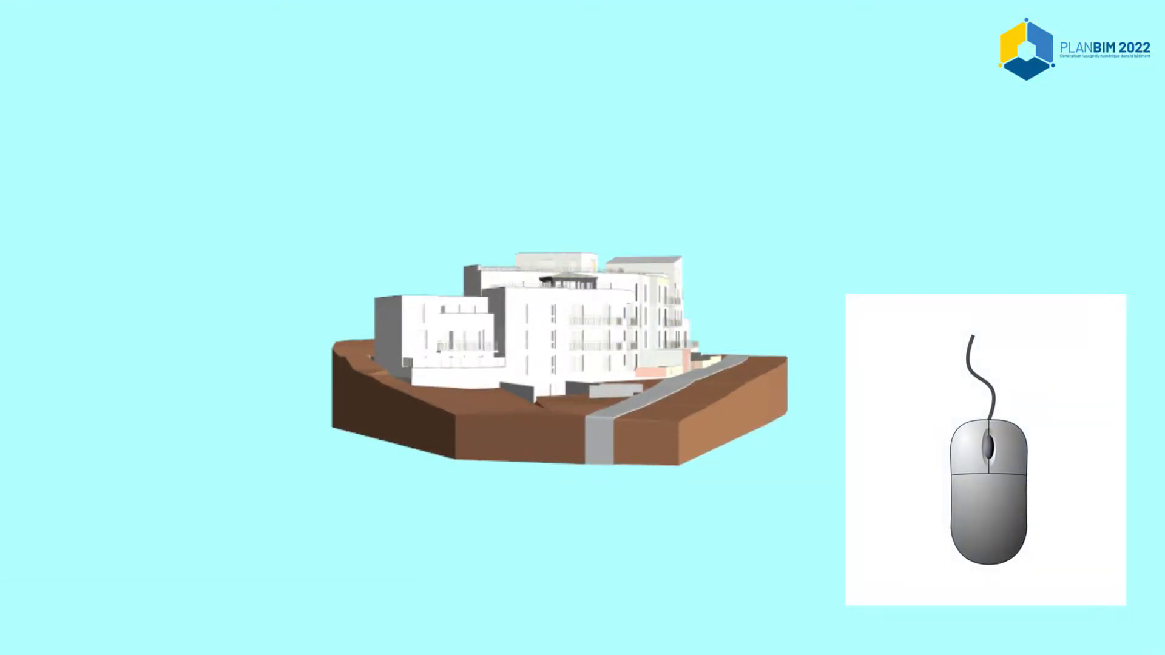
Orbit and pan around the building model to examine its façades, roofs and surrounding terrain
drag(547, 389, 382, 308)
drag(322, 332, 528, 341)
drag(350, 265, 351, 468)
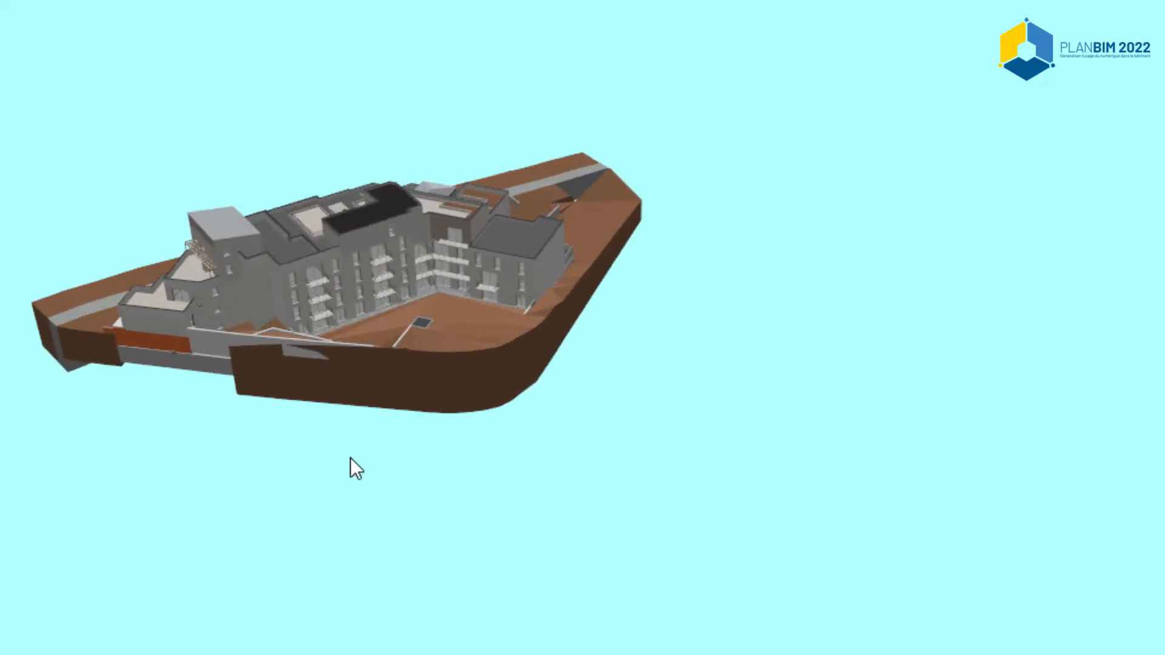
drag(326, 324, 456, 355)
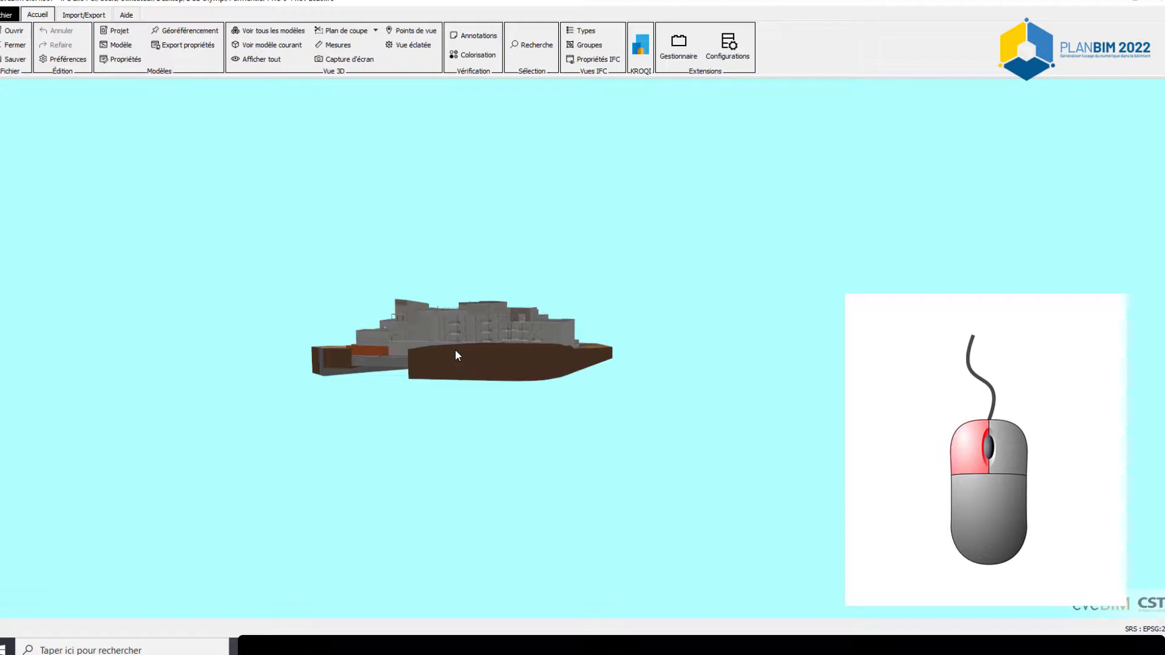
middle_drag(455, 352, 594, 348)
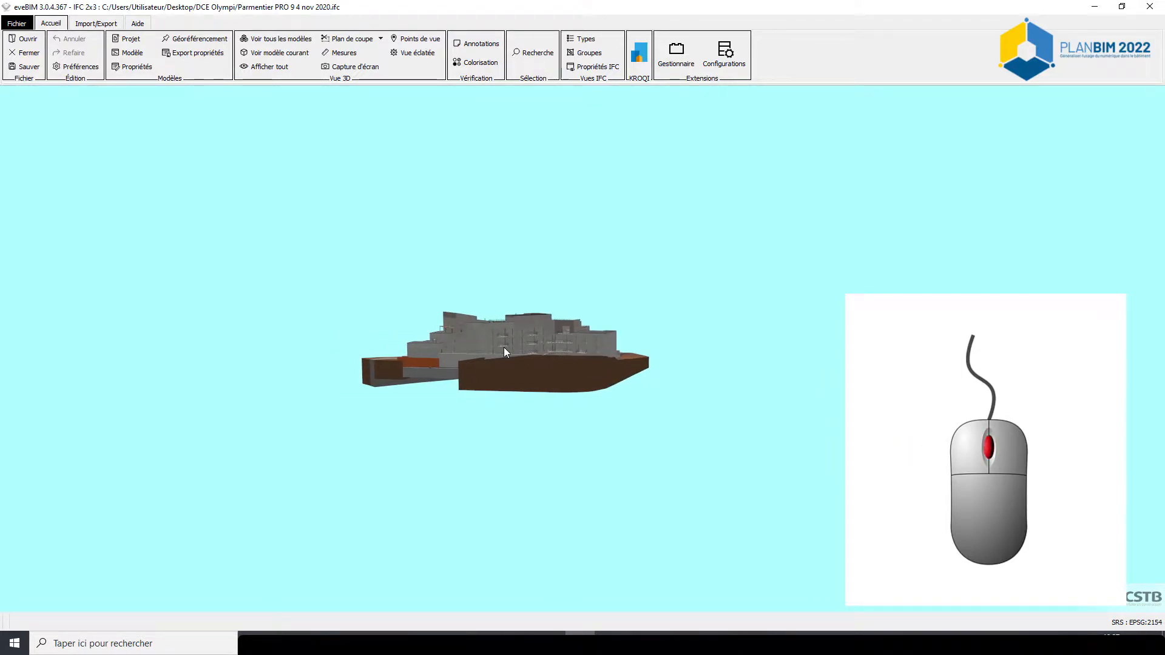
Examine the building's façade and interior up close, and return to the full view of the current model
scroll(504, 350, up, 3)
scroll(500, 349, up, 3)
scroll(499, 349, up, 5)
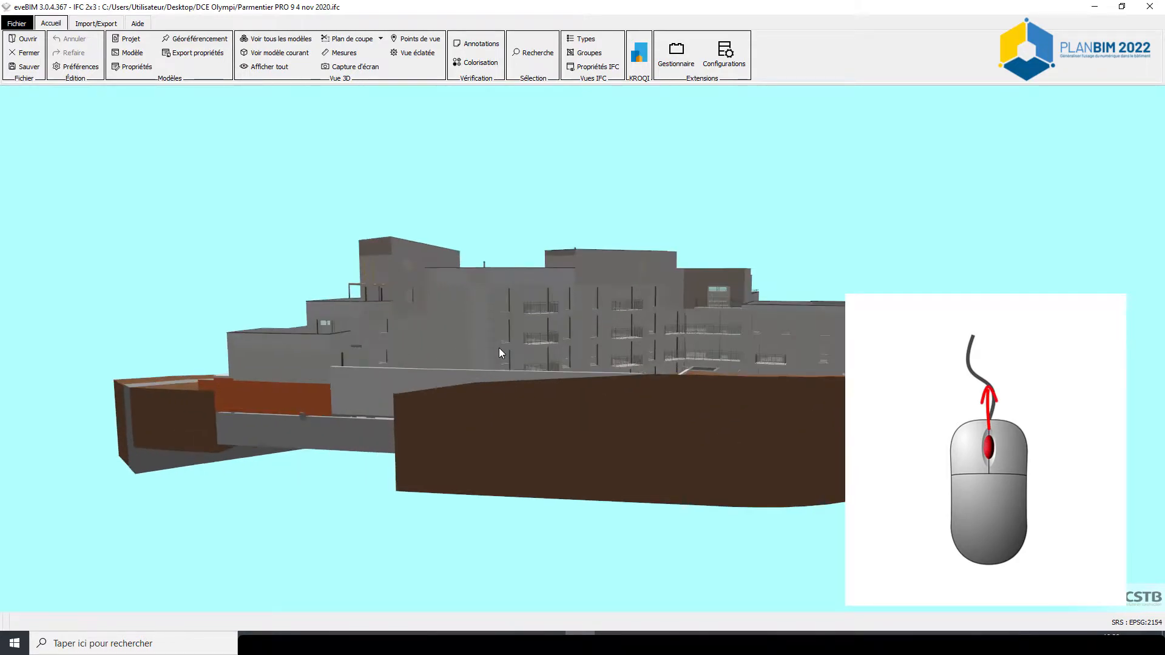
scroll(491, 351, down, 4)
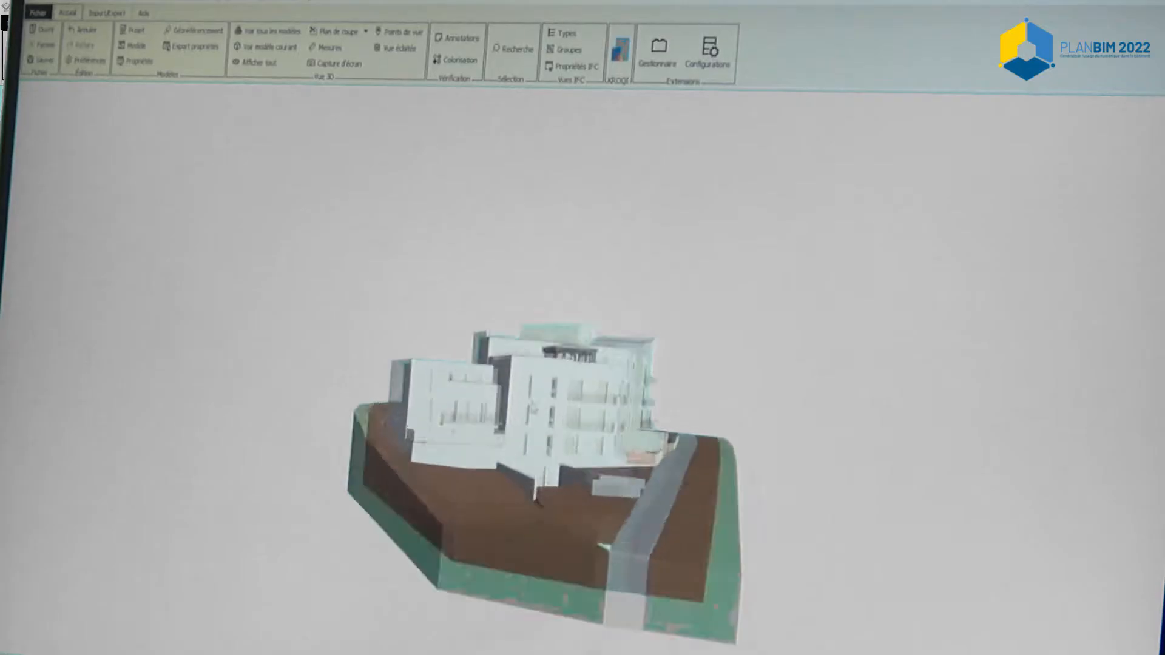
scroll(534, 408, up, 10)
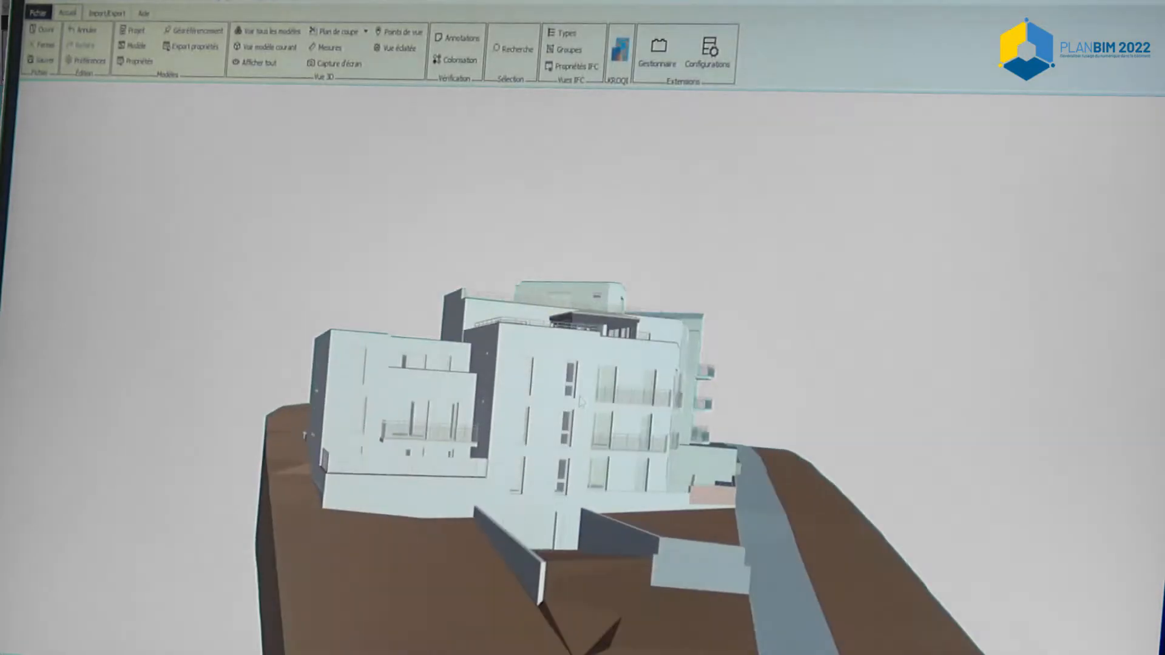
scroll(546, 352, up, 8)
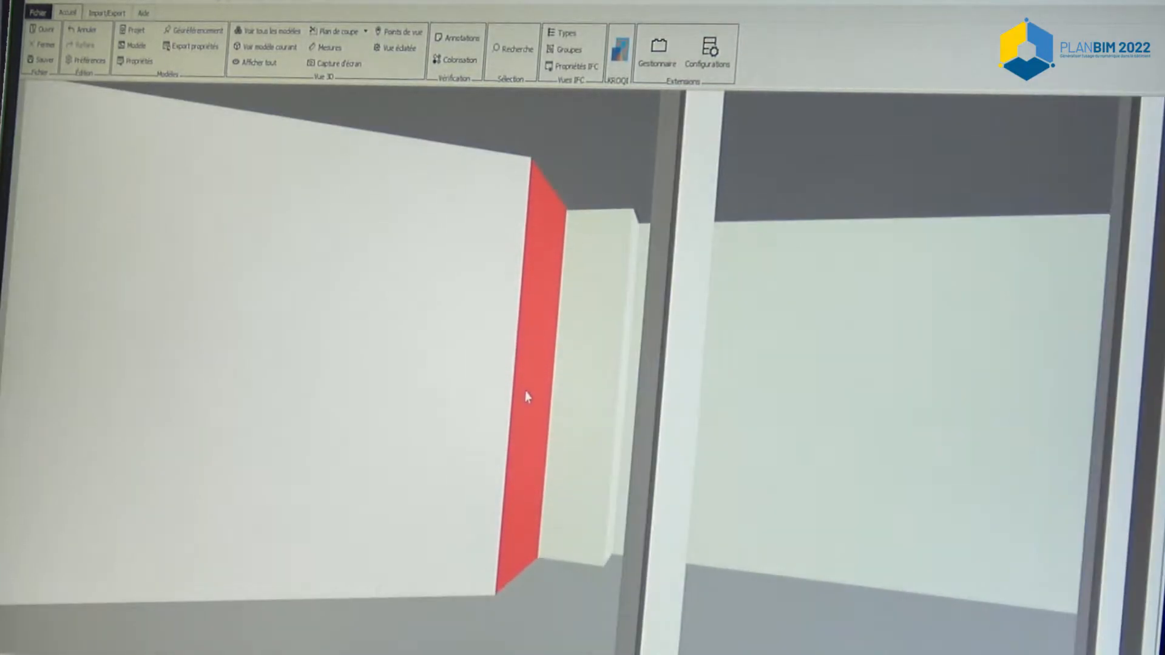
scroll(527, 395, up, 3)
scroll(476, 359, up, 3)
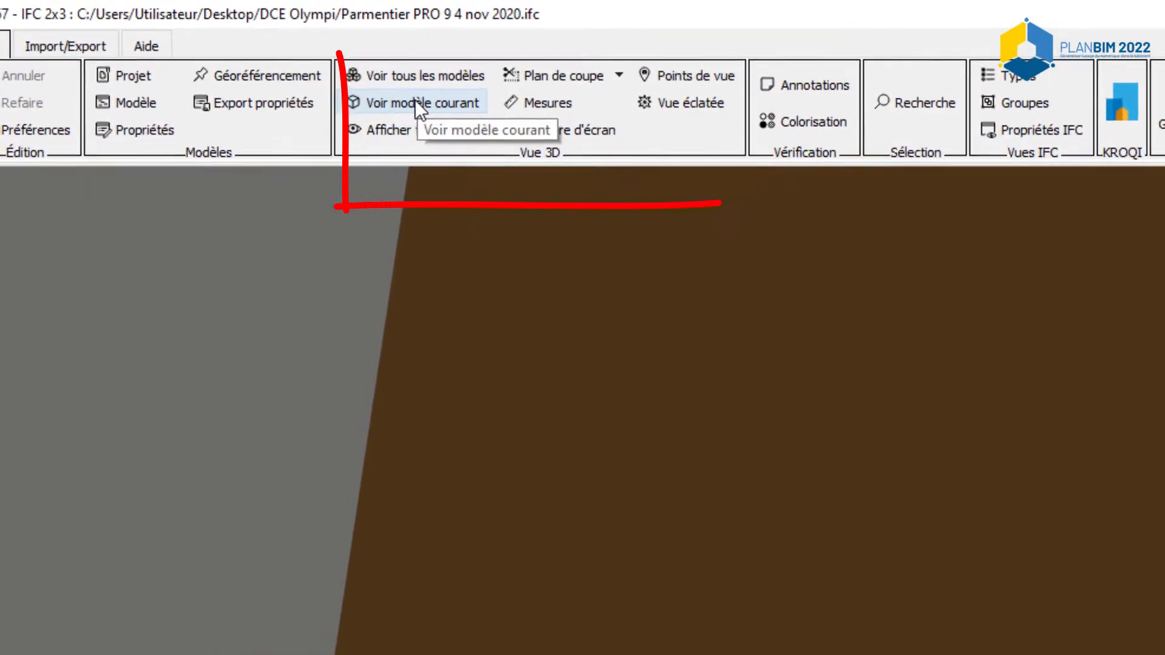
click(396, 99)
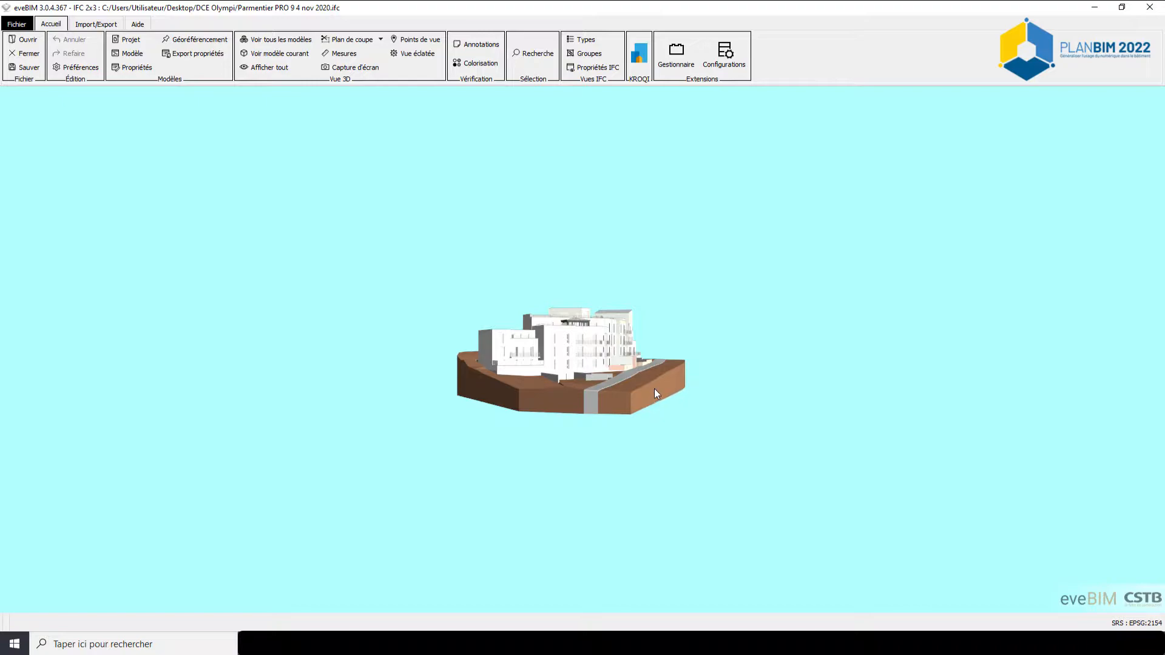
Hide the terrain block around the building
scroll(566, 386, up, 5)
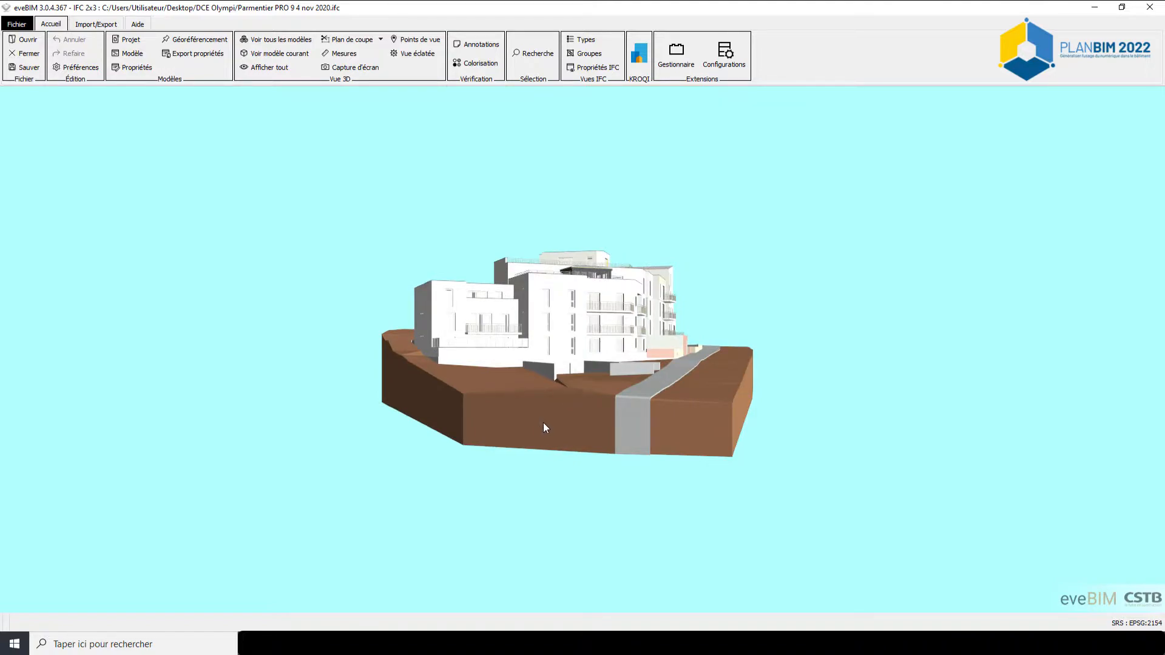
scroll(702, 428, up, 3)
click(702, 428)
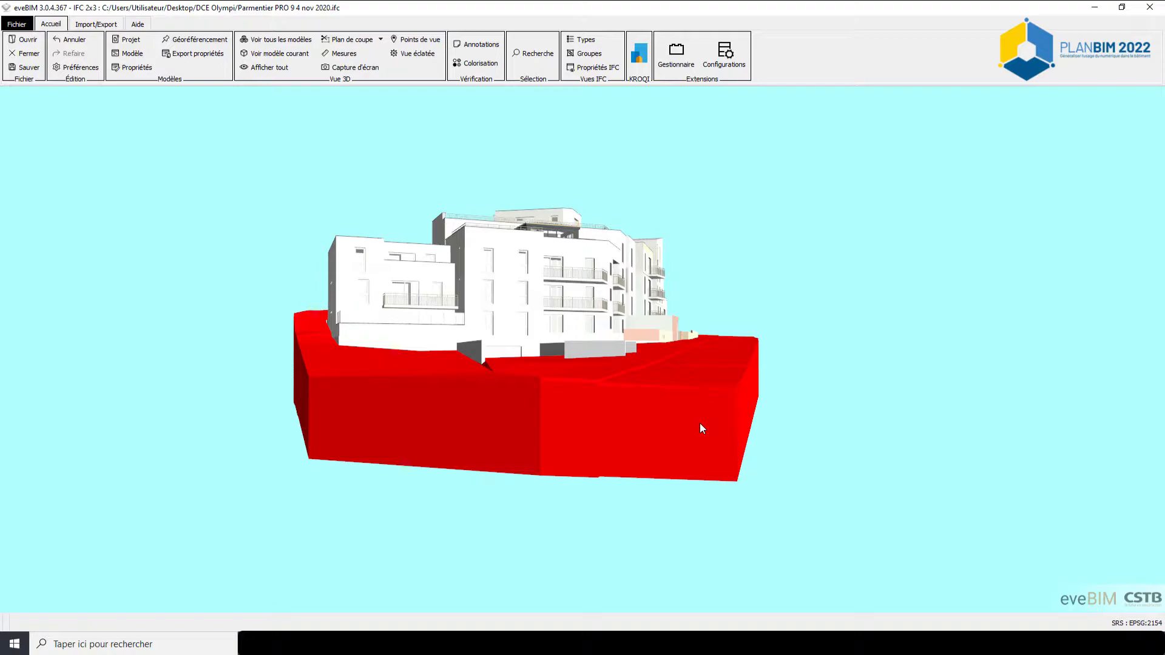
right_click(702, 428)
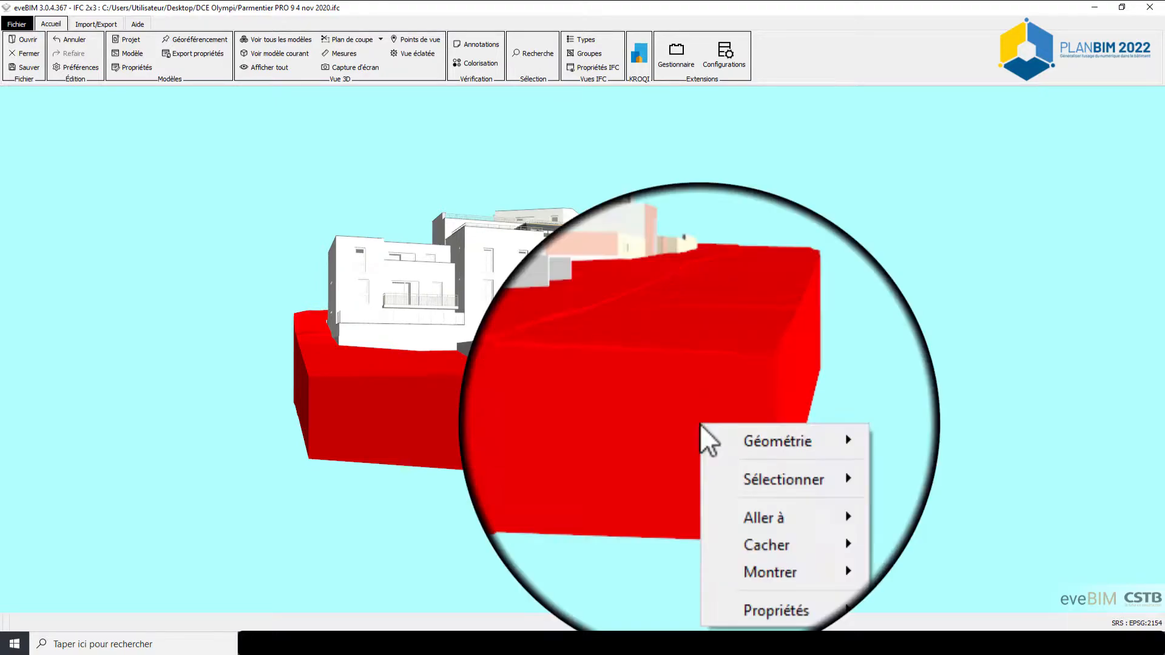
mouse_move(726, 482)
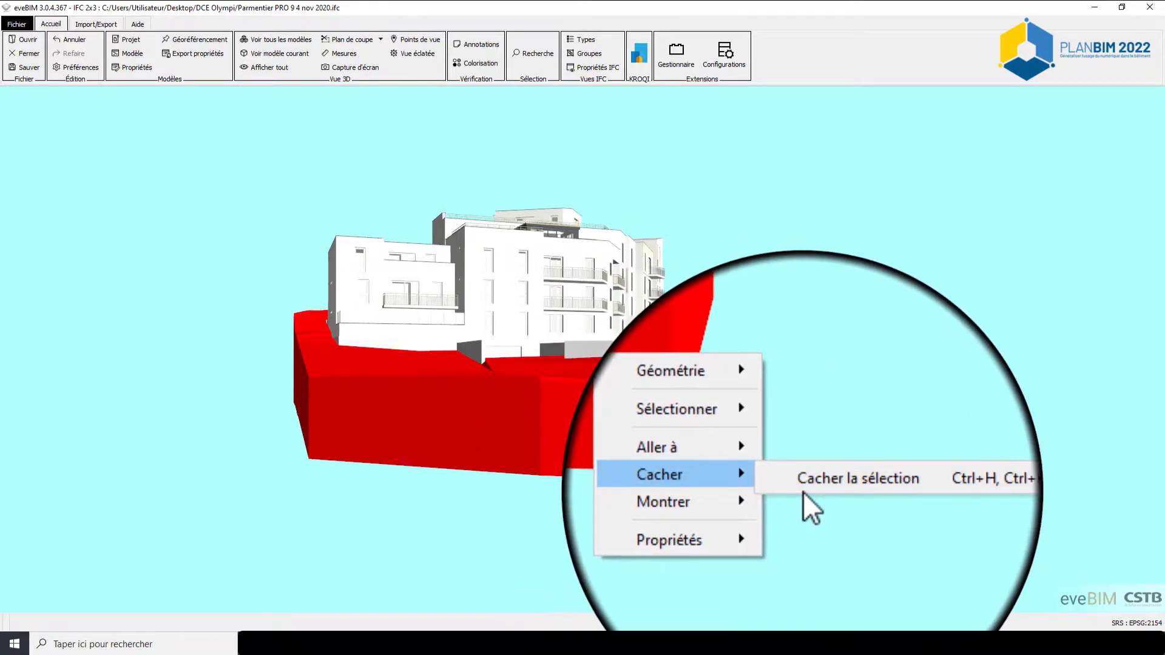
click(805, 484)
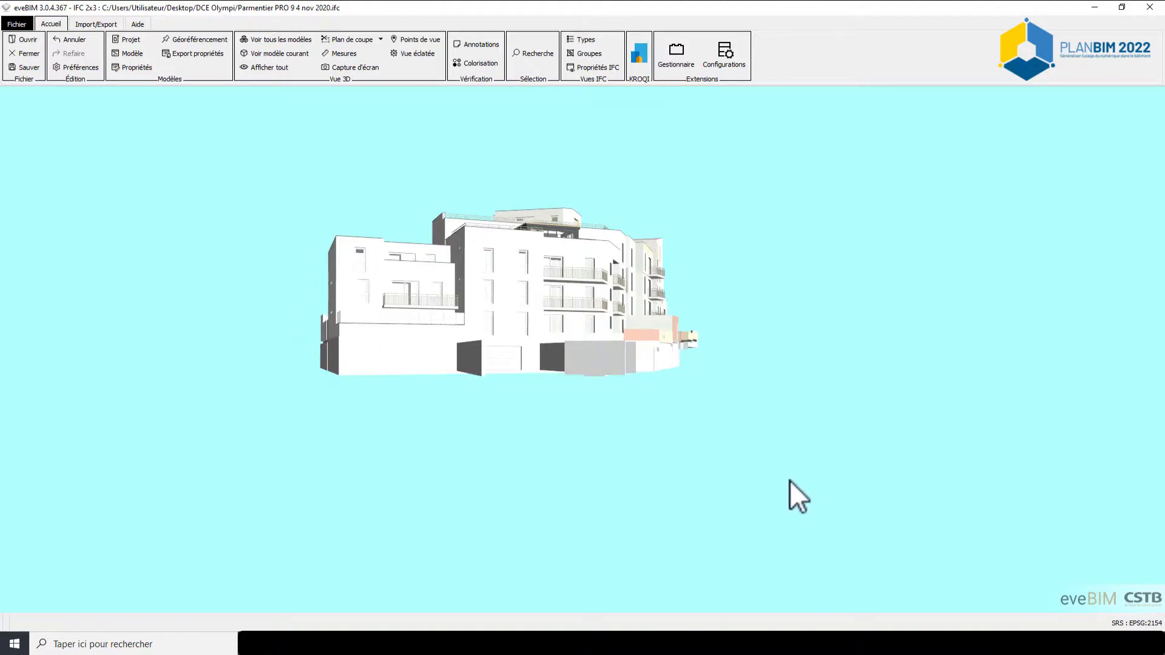
Undo the hiding of the terrain and redo it
click(75, 40)
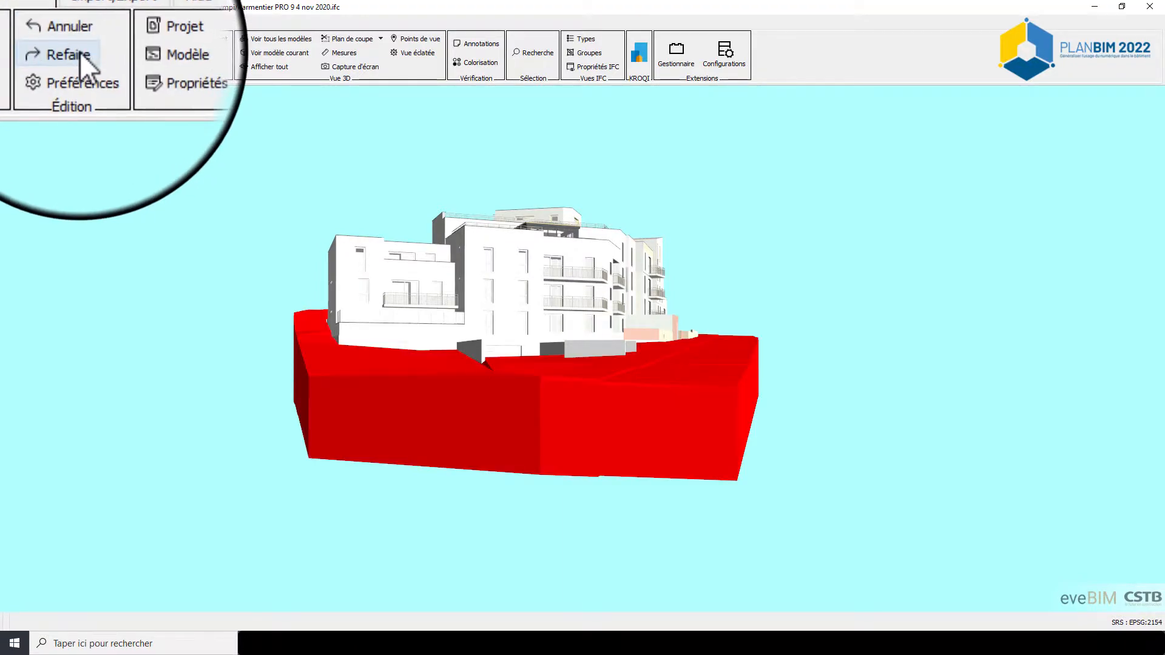
click(78, 48)
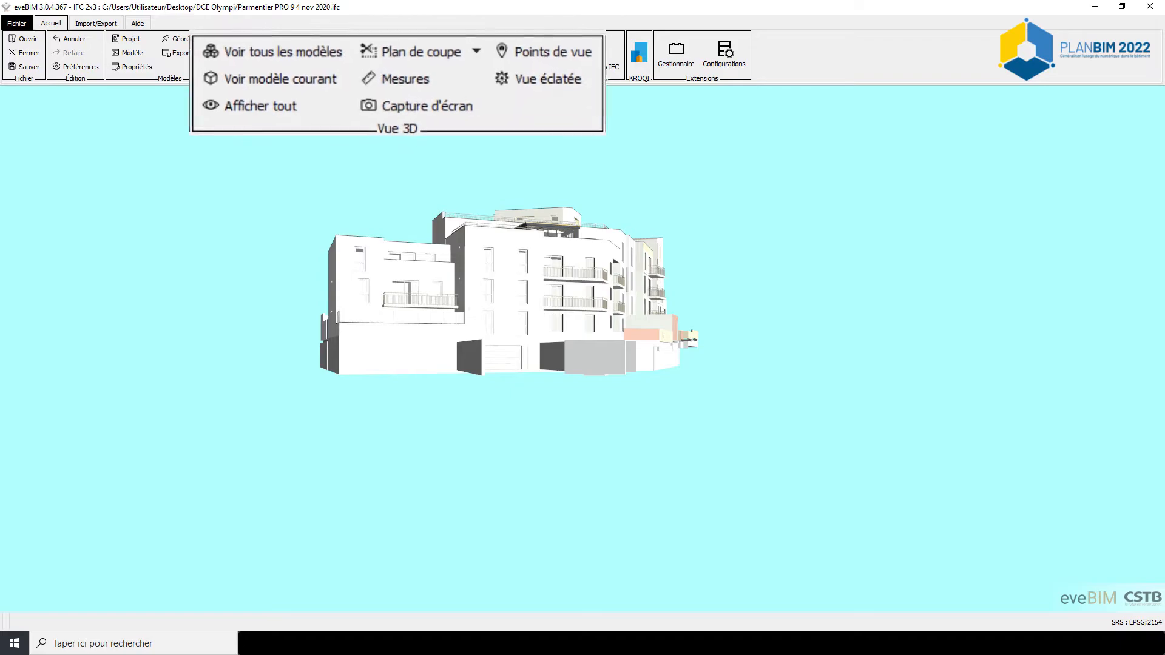
Turn on the exploded view and separate the building's storeys vertically to inspect them from above
click(560, 83)
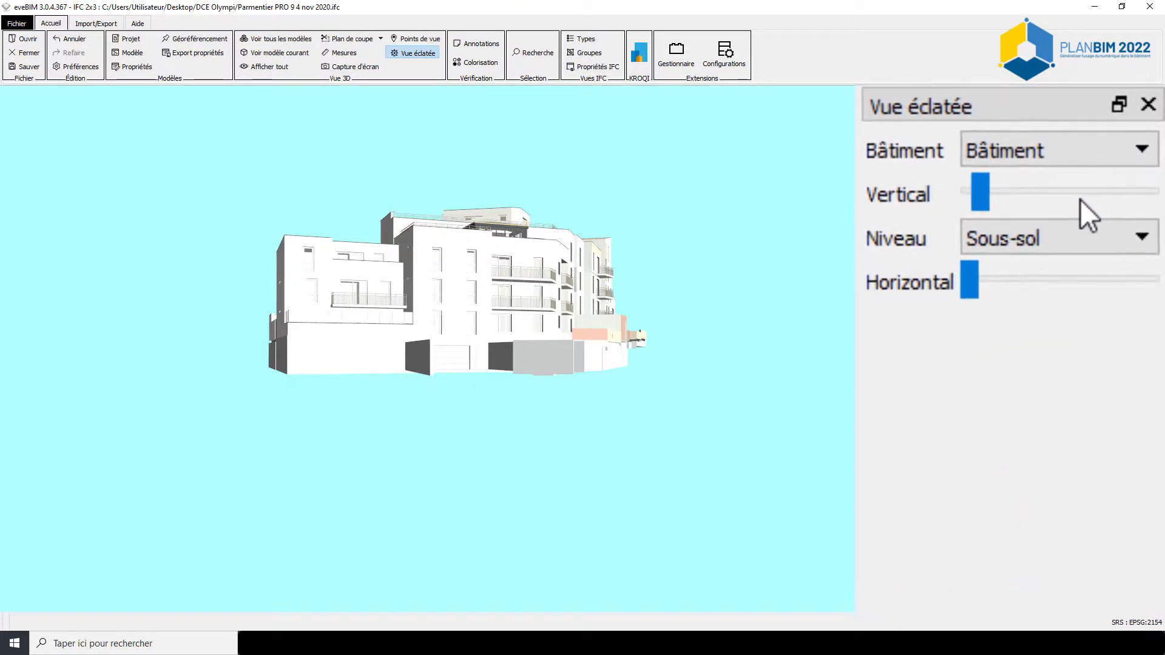
drag(990, 192, 1024, 196)
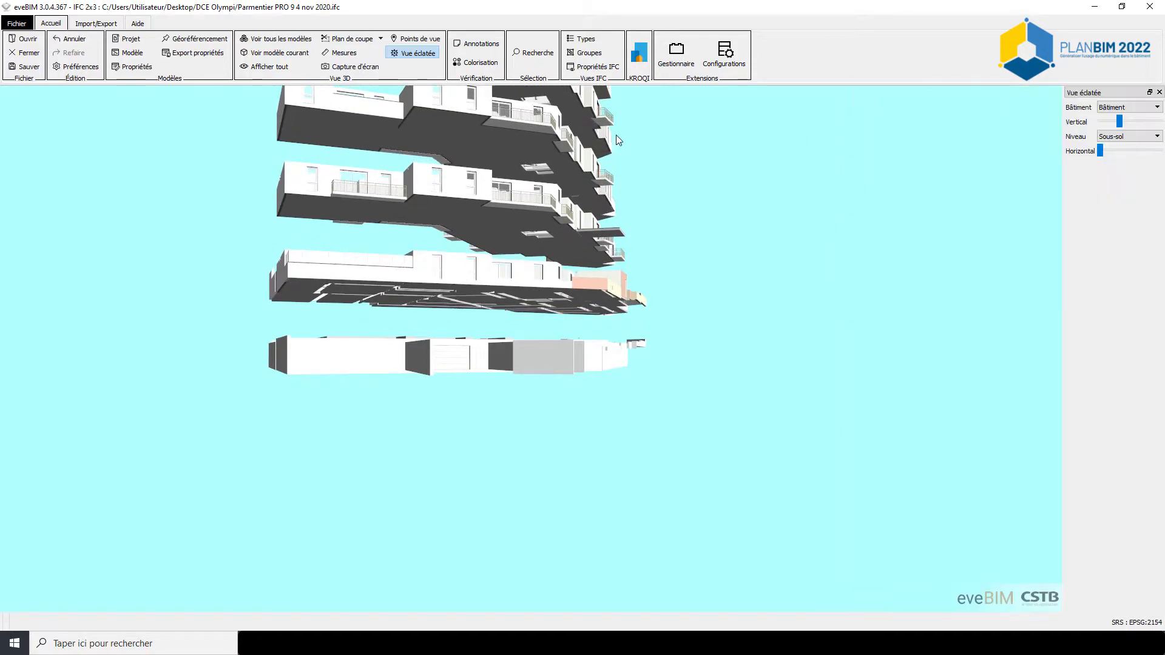
drag(655, 215, 571, 337)
scroll(570, 332, down, 6)
scroll(522, 193, up, 4)
scroll(552, 260, up, 5)
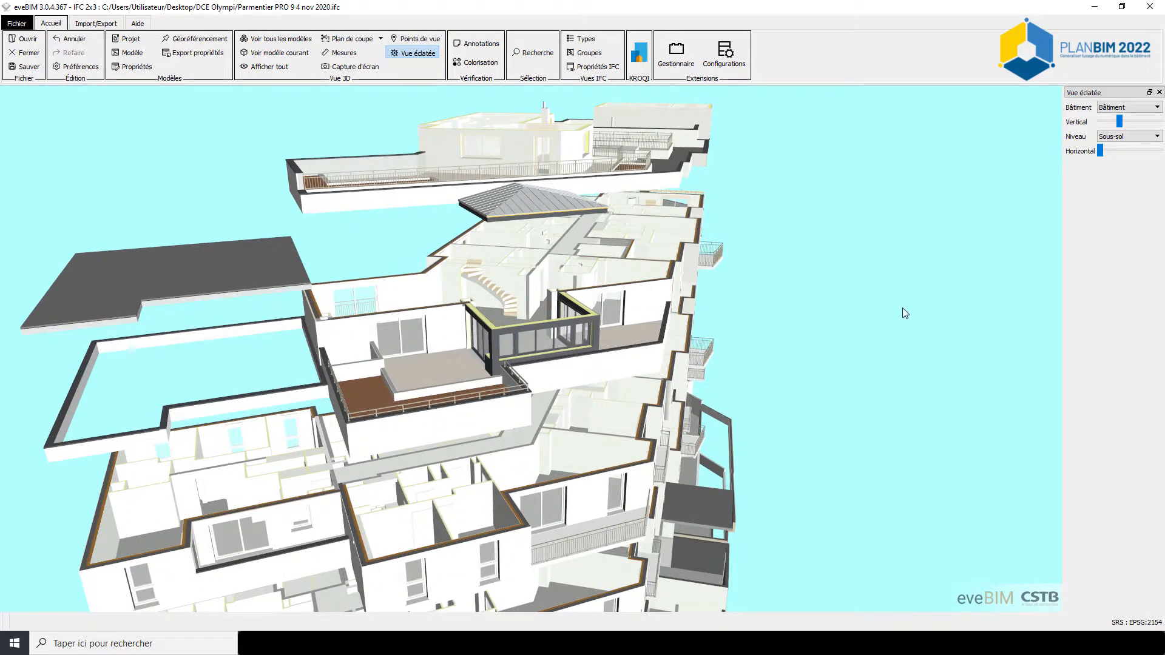
Choose level R+2 in the exploded view and spread its elements apart horizontally
click(1128, 136)
click(1112, 173)
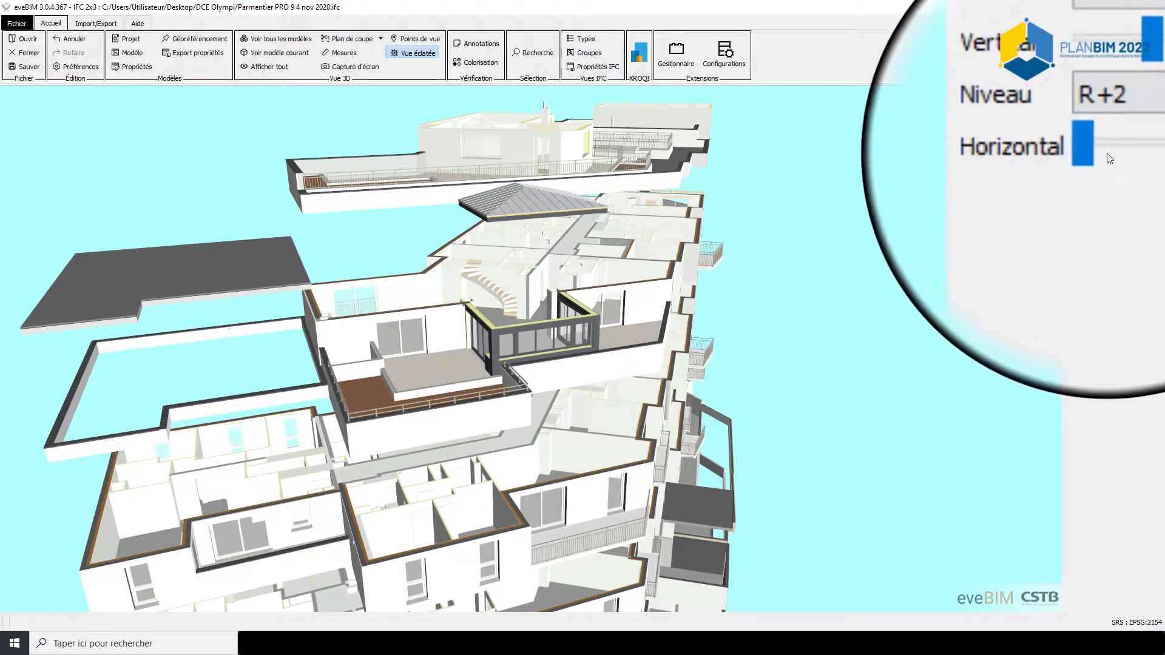
drag(1111, 150, 1116, 152)
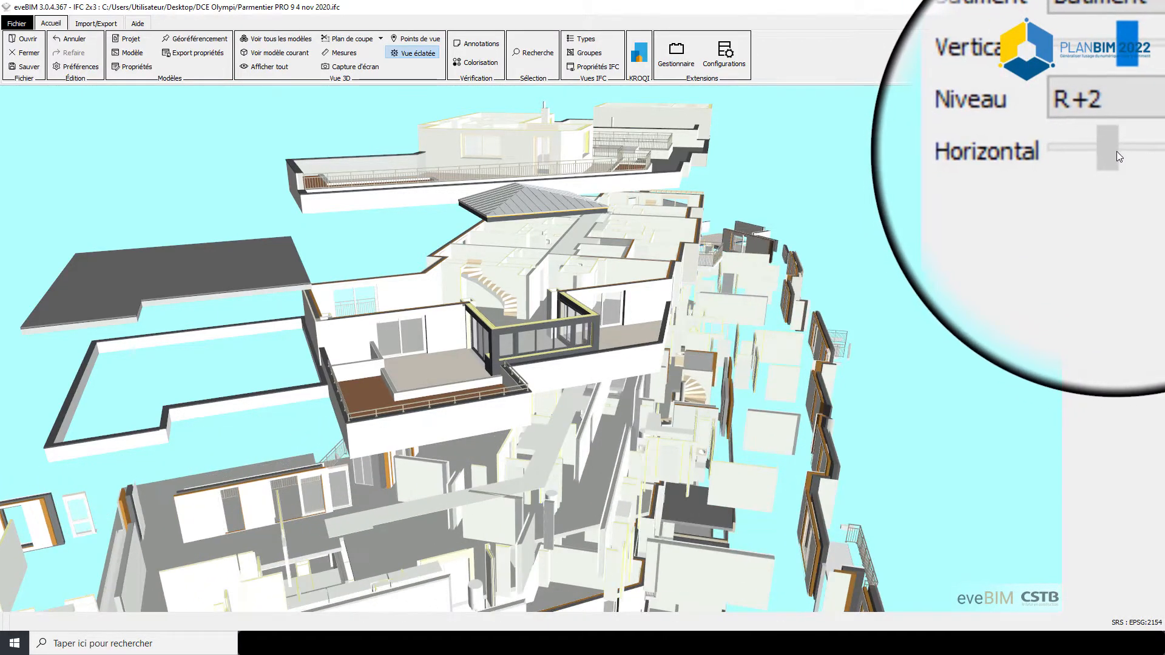
scroll(840, 410, down, 2)
scroll(880, 470, down, 2)
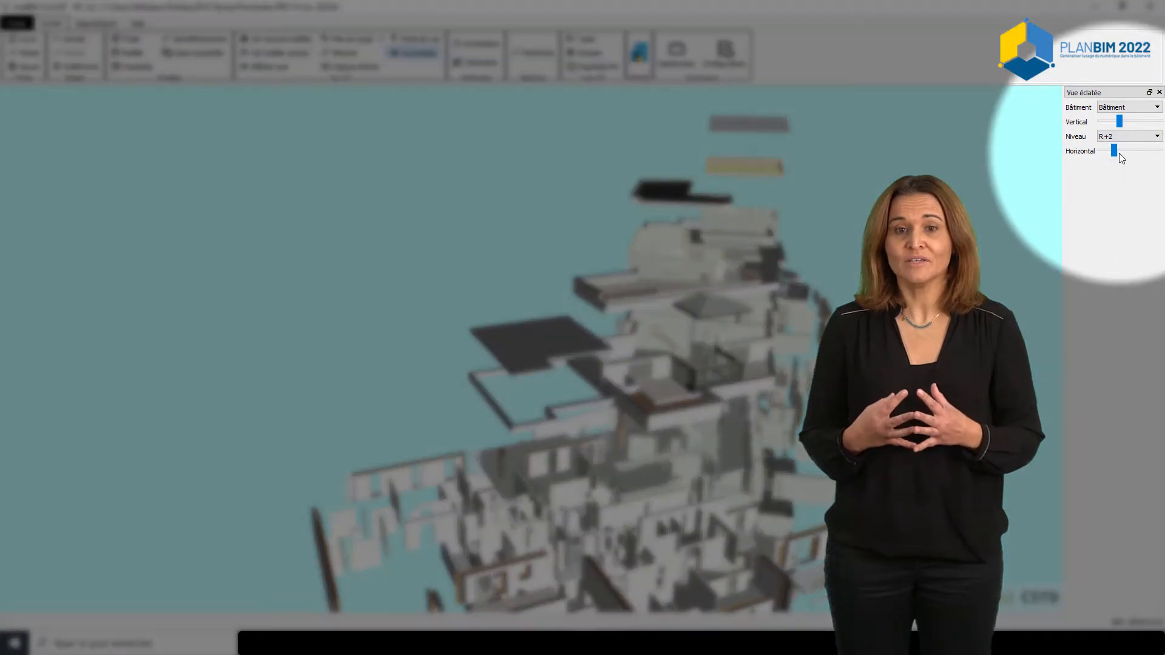
Reset the vertical and horizontal explosion to zero and close the exploded view
drag(1112, 150, 1090, 122)
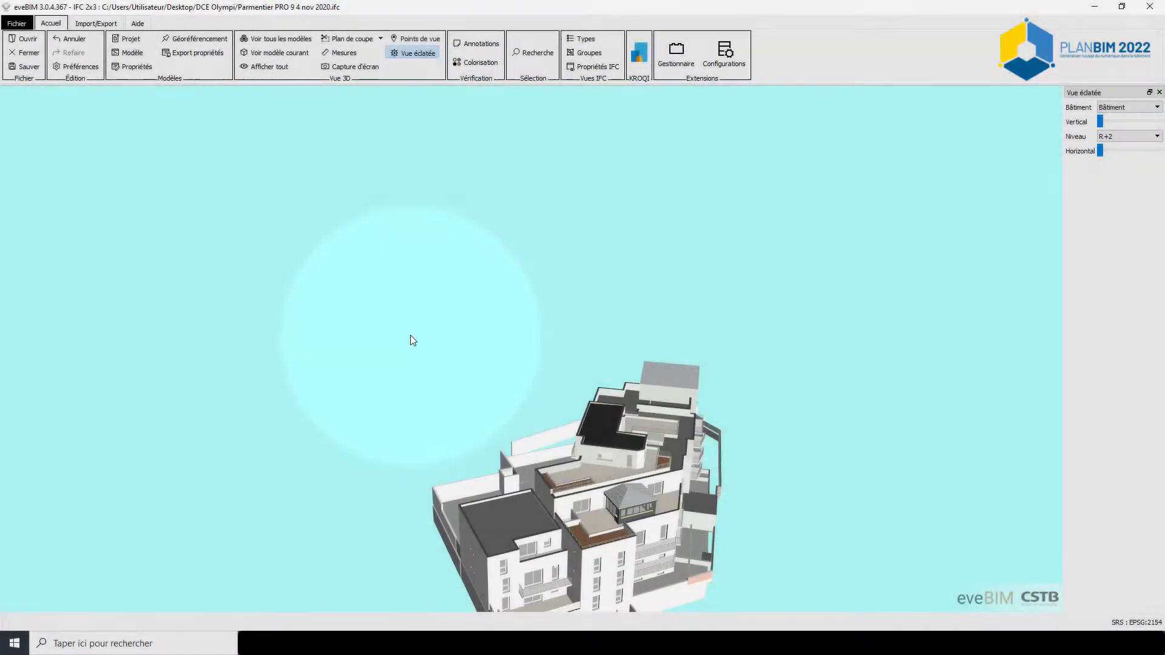
scroll(410, 335, down, 2)
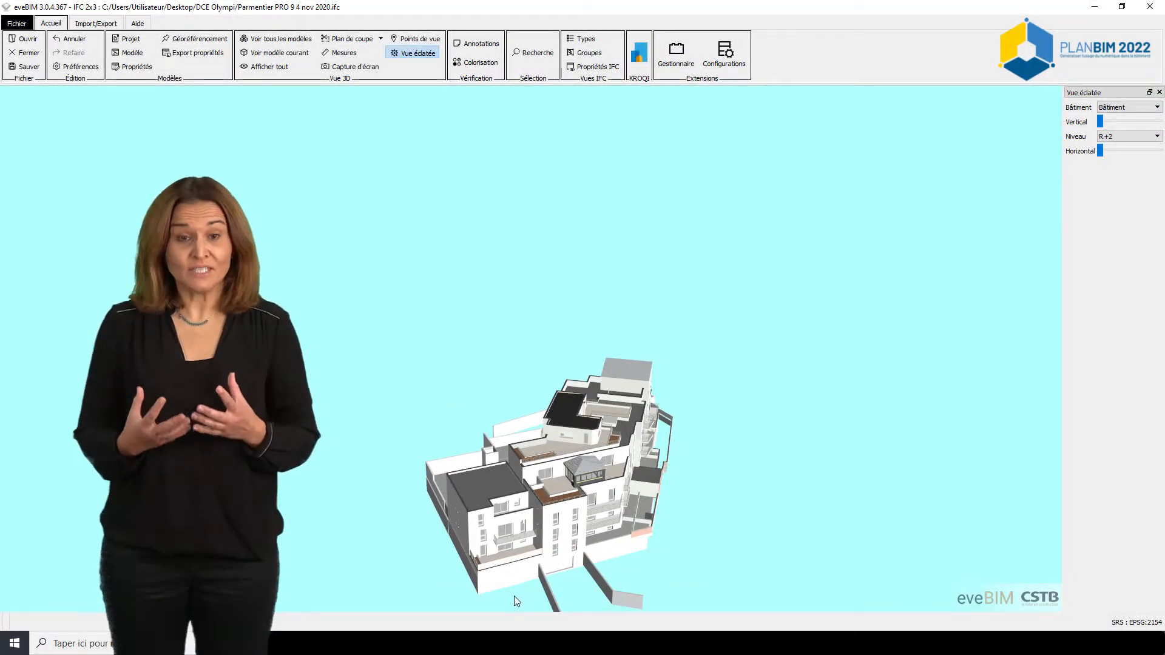
scroll(514, 596, up, 3)
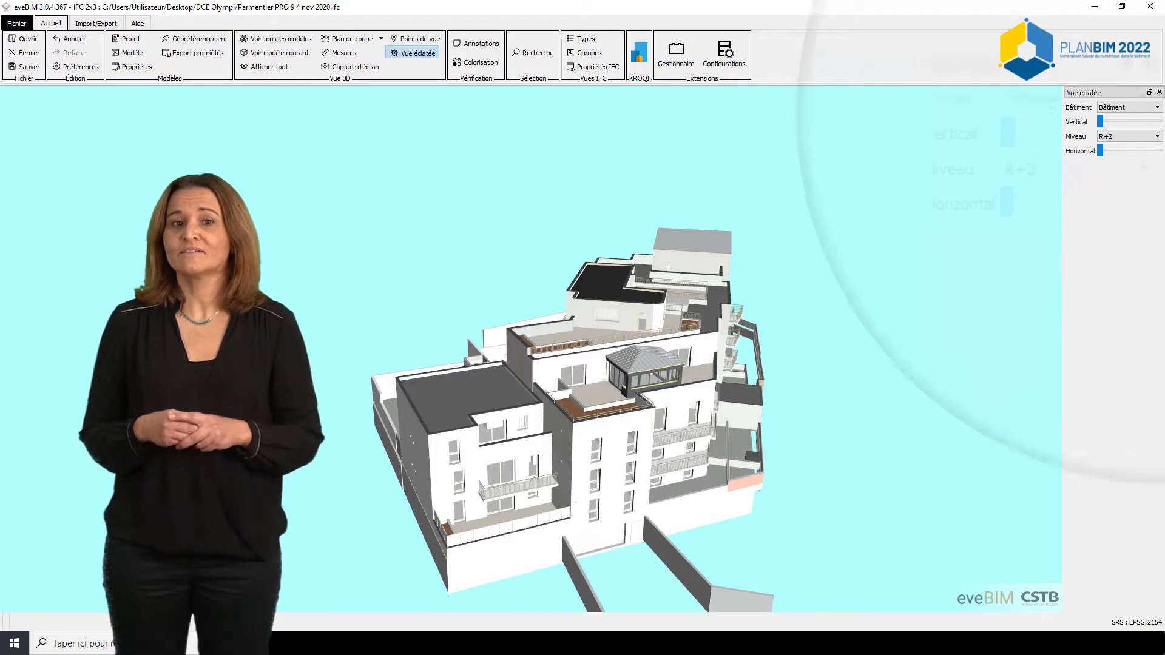
click(1161, 96)
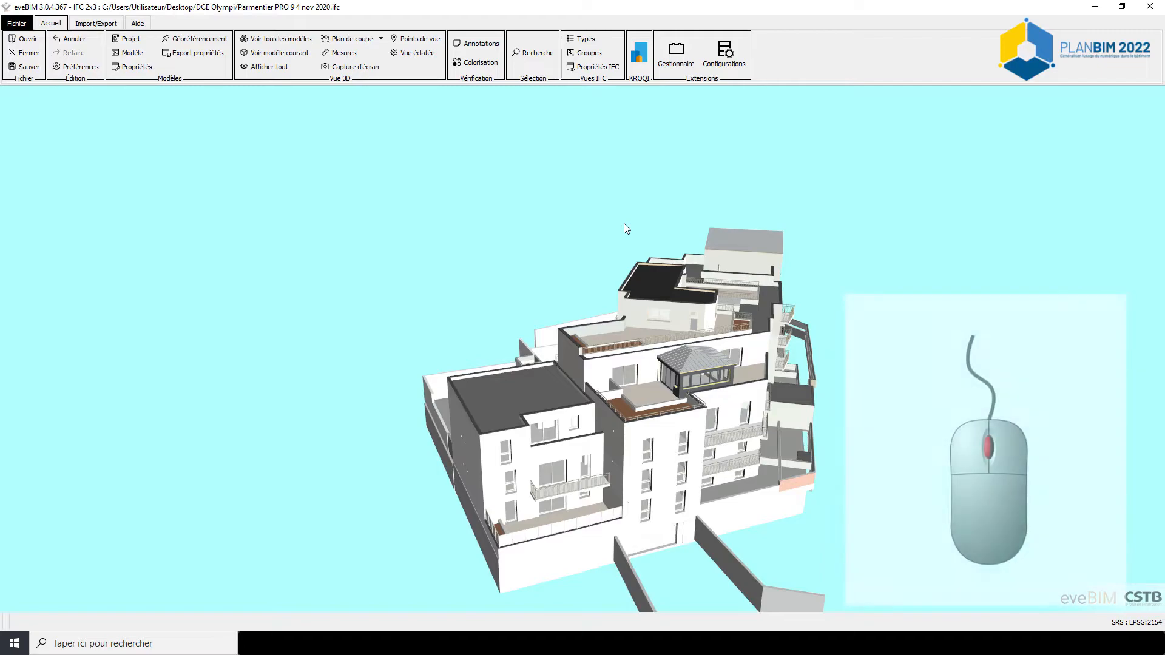
Hide all storeys above the level of the street-facing façade wall with two windows
scroll(718, 567, down, 3)
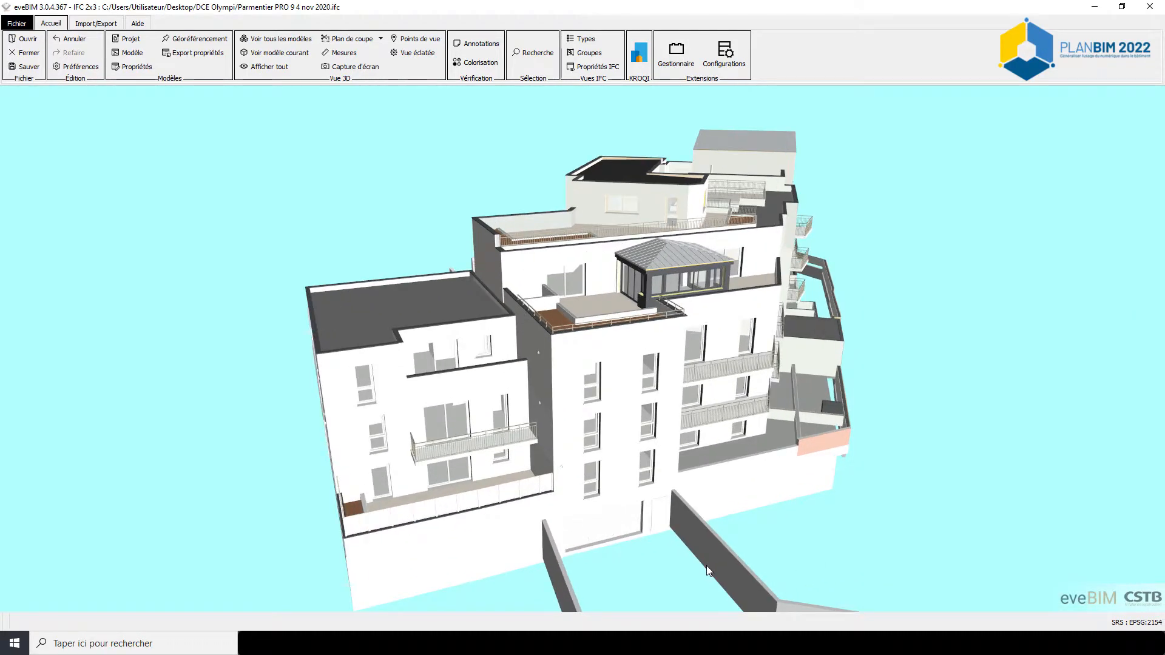
scroll(707, 566, down, 1)
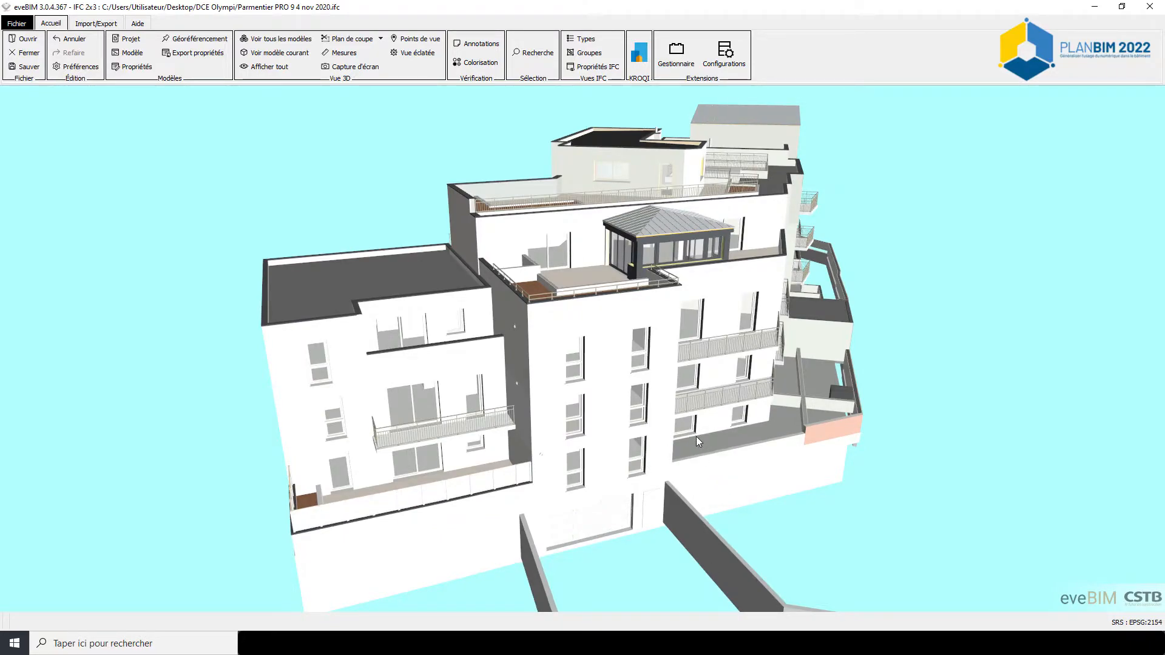
click(611, 413)
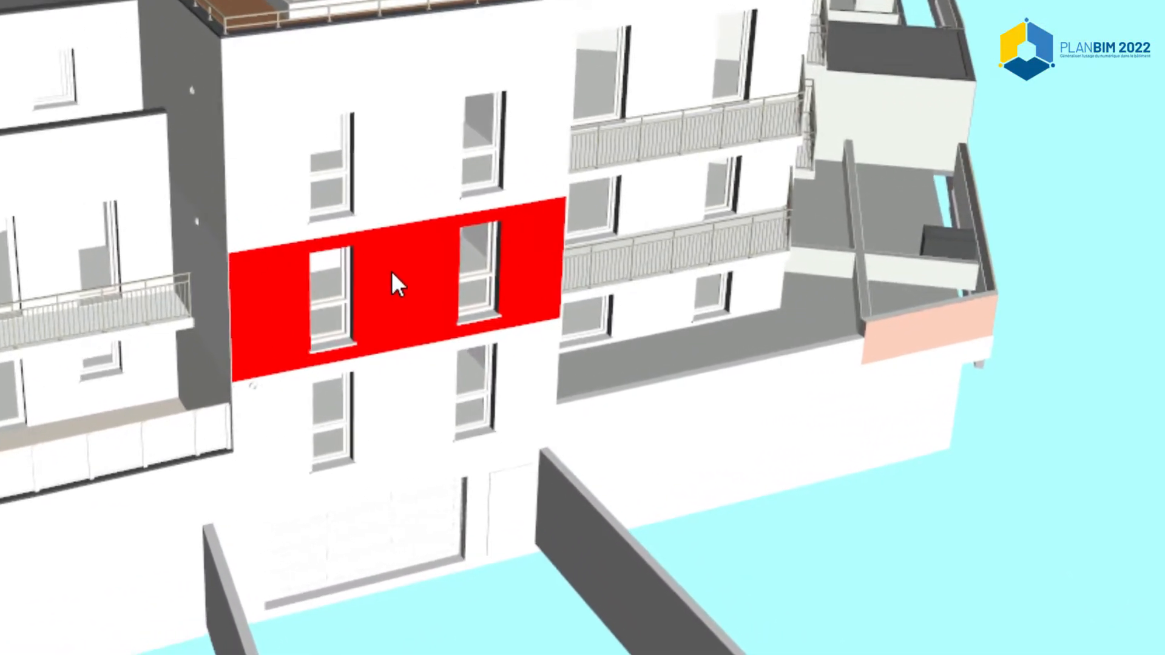
right_click(523, 358)
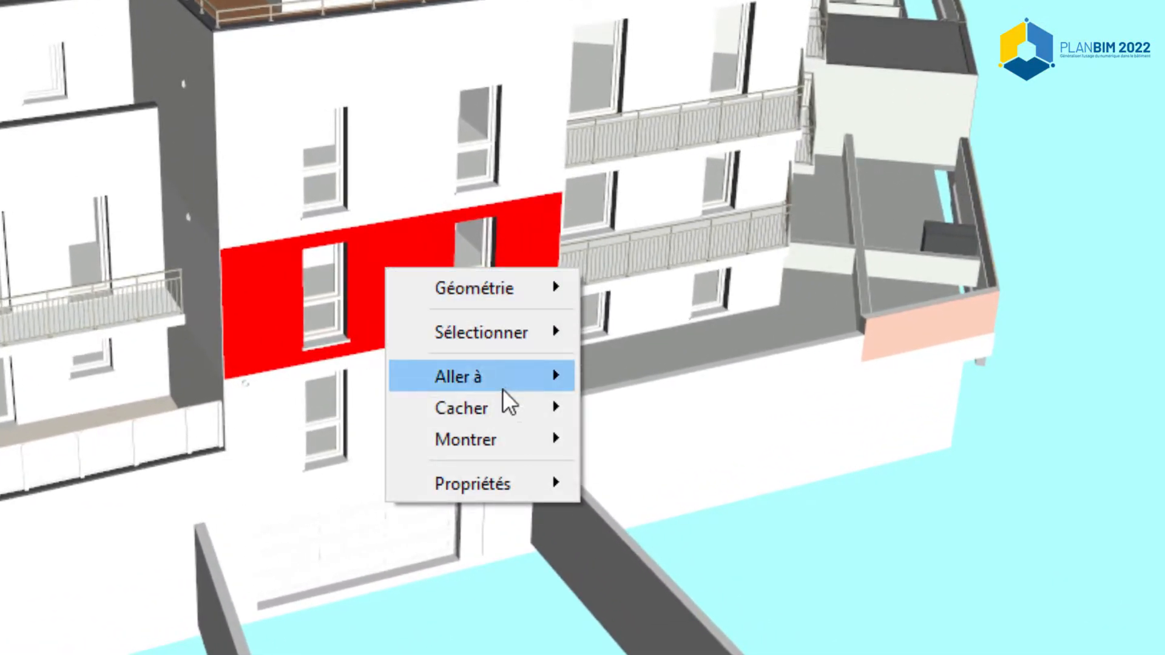
mouse_move(503, 395)
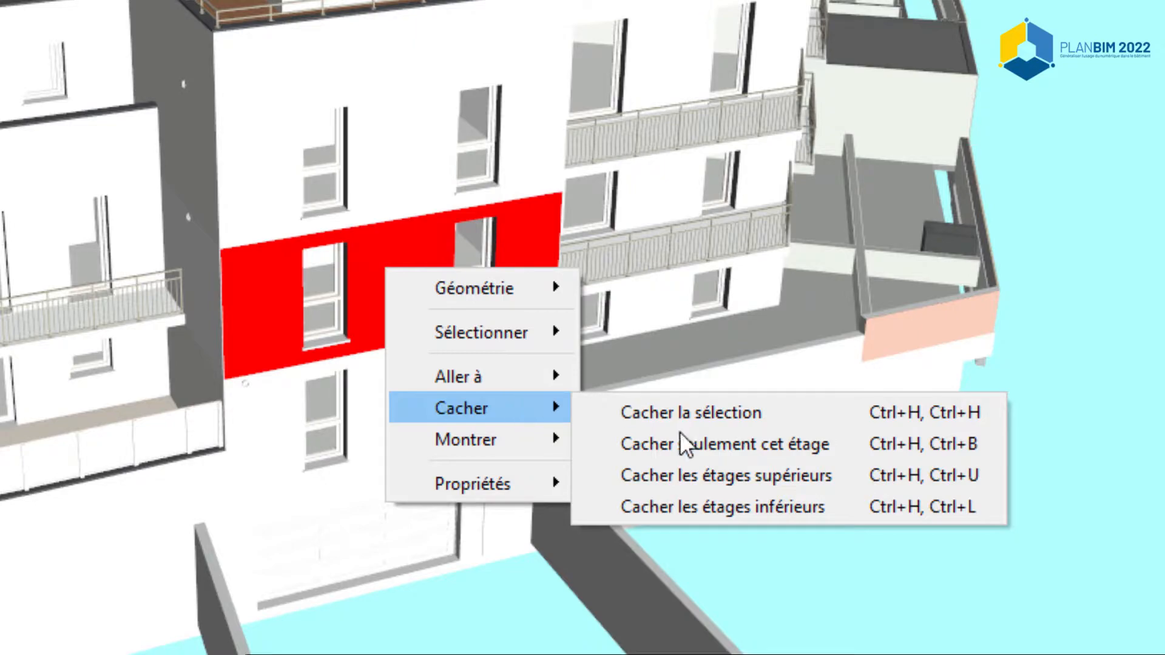
click(728, 476)
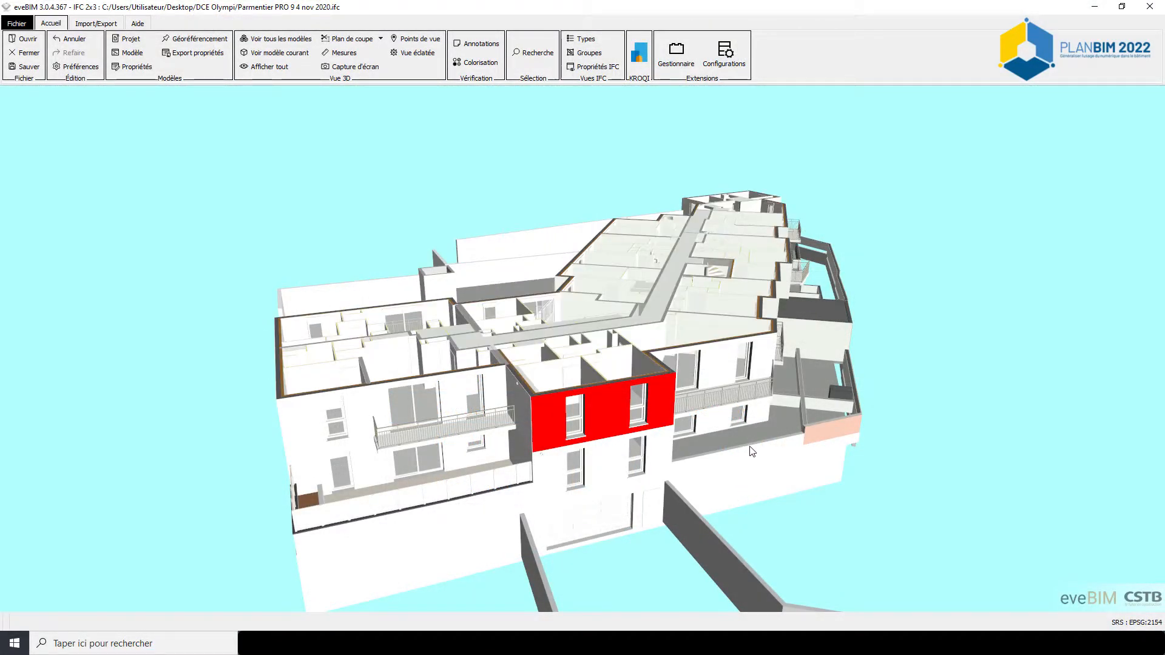
Viewed from above, hide the long bent ceiling slab covering the central corridor of the opened storey
drag(670, 290, 526, 446)
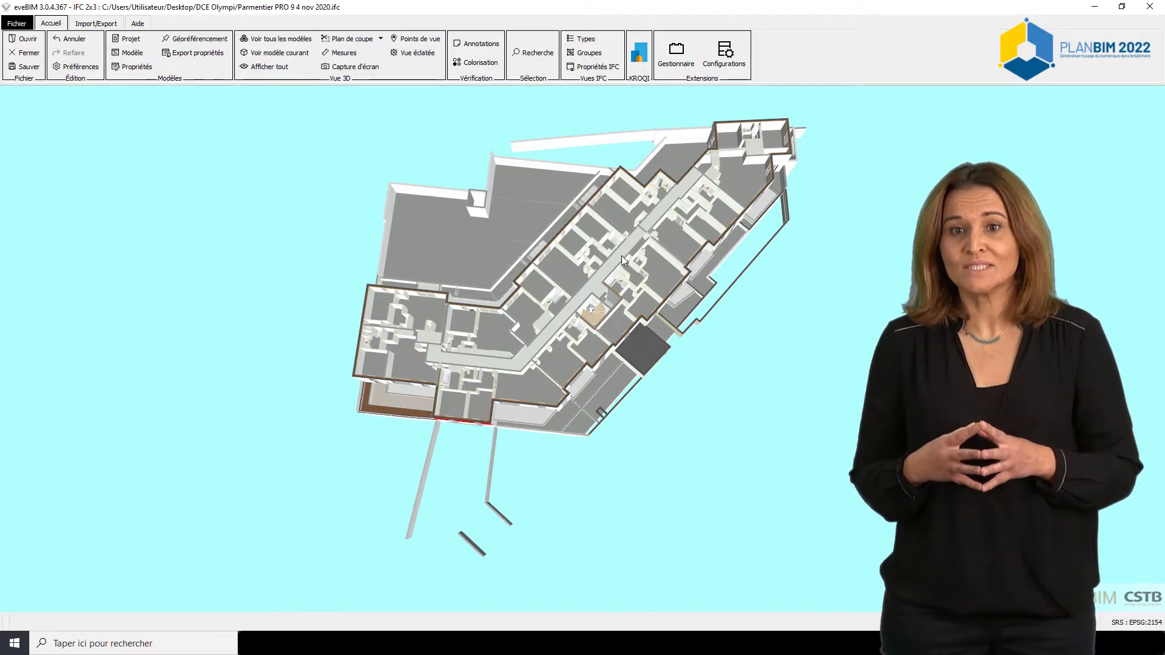
scroll(620, 256, up, 5)
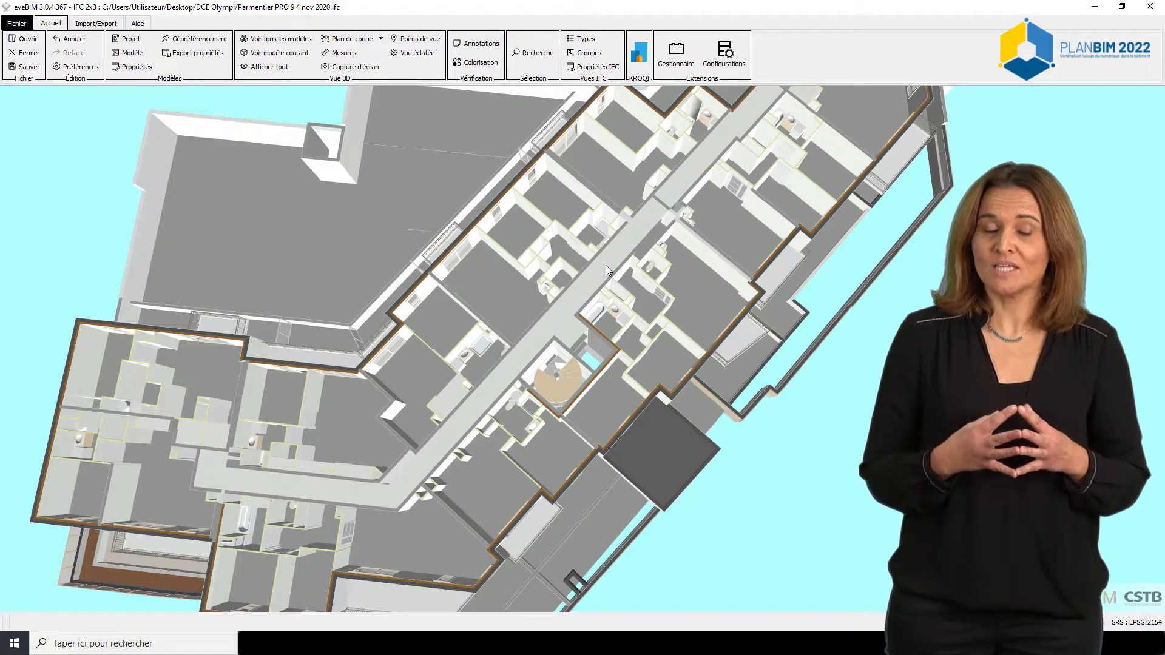
click(605, 264)
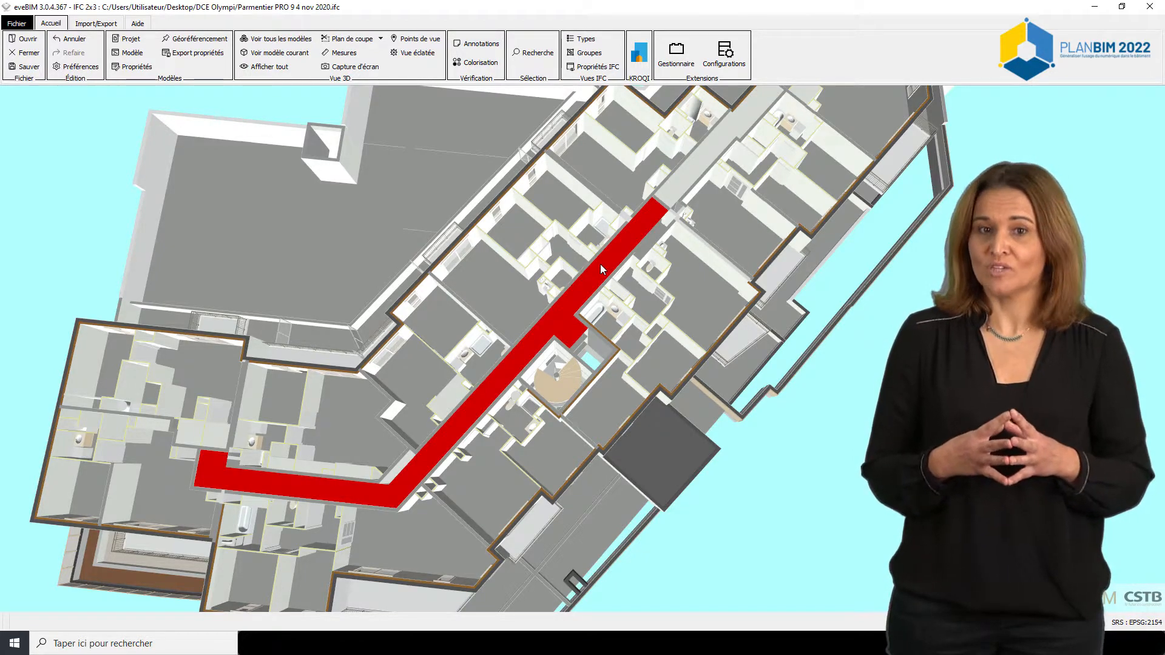
right_click(599, 263)
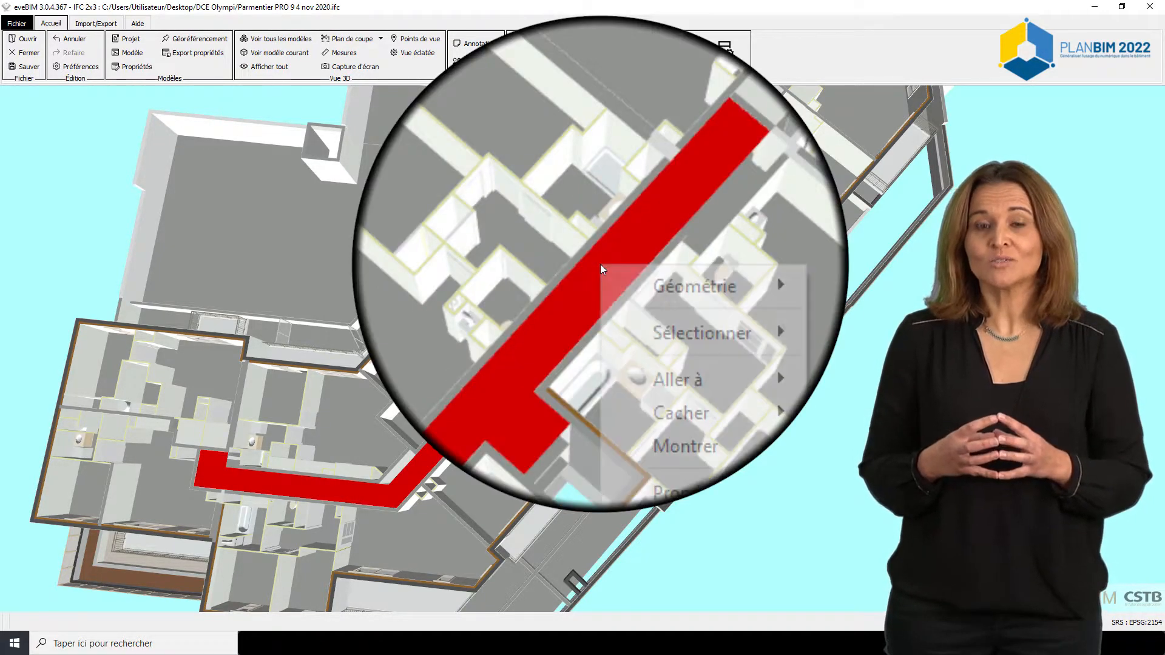
mouse_move(631, 326)
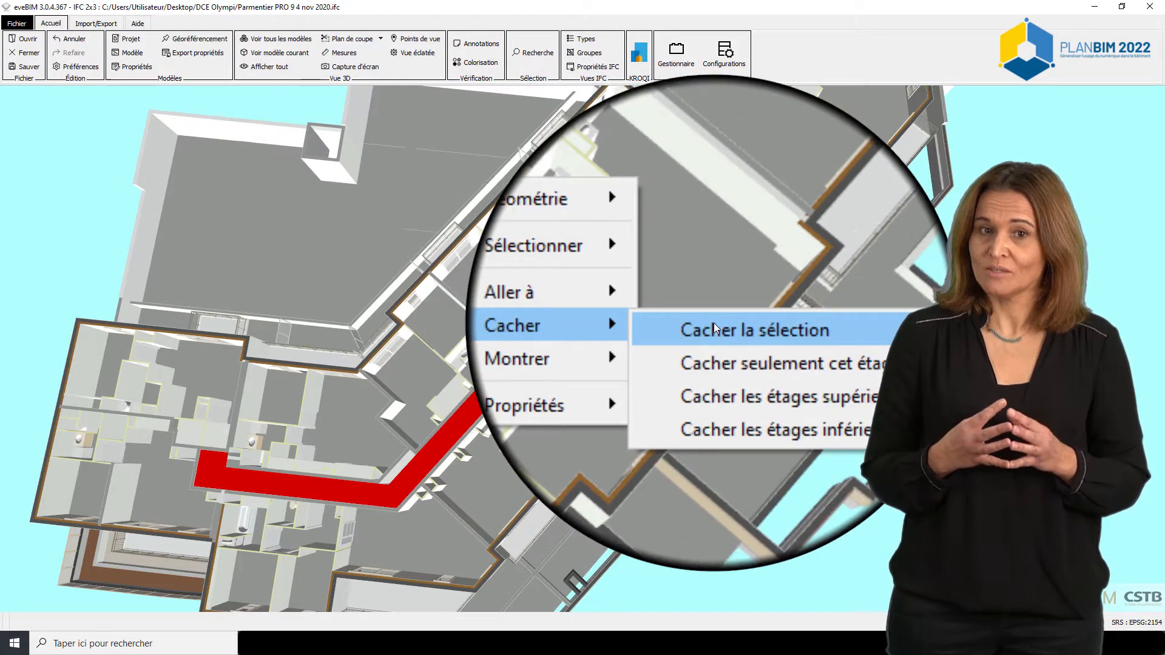
click(715, 329)
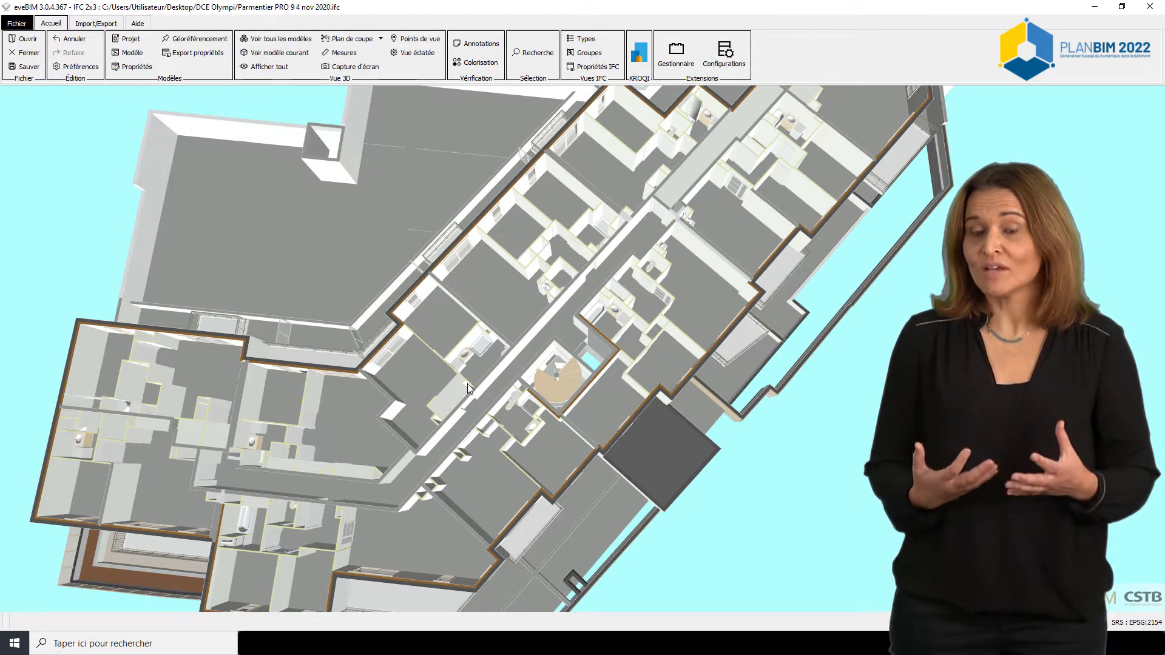
Hide the remaining corridor ceiling and the small ceiling panels over the adjacent rooms together as one multiple selection
ctrl+click(679, 177)
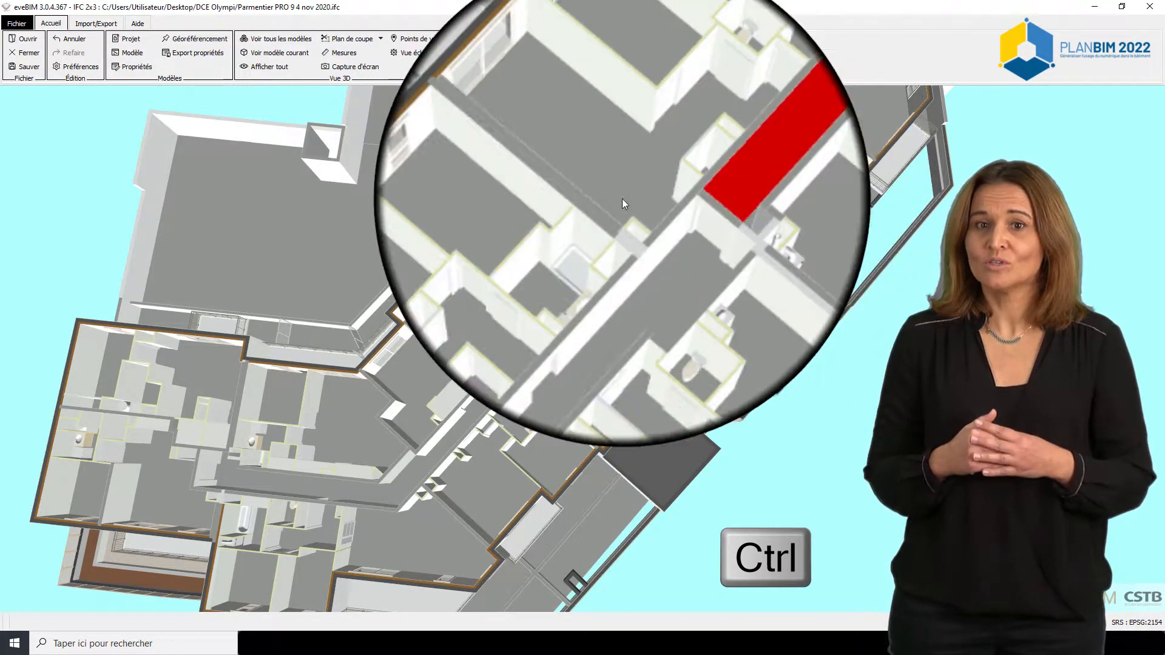
ctrl+click(450, 396)
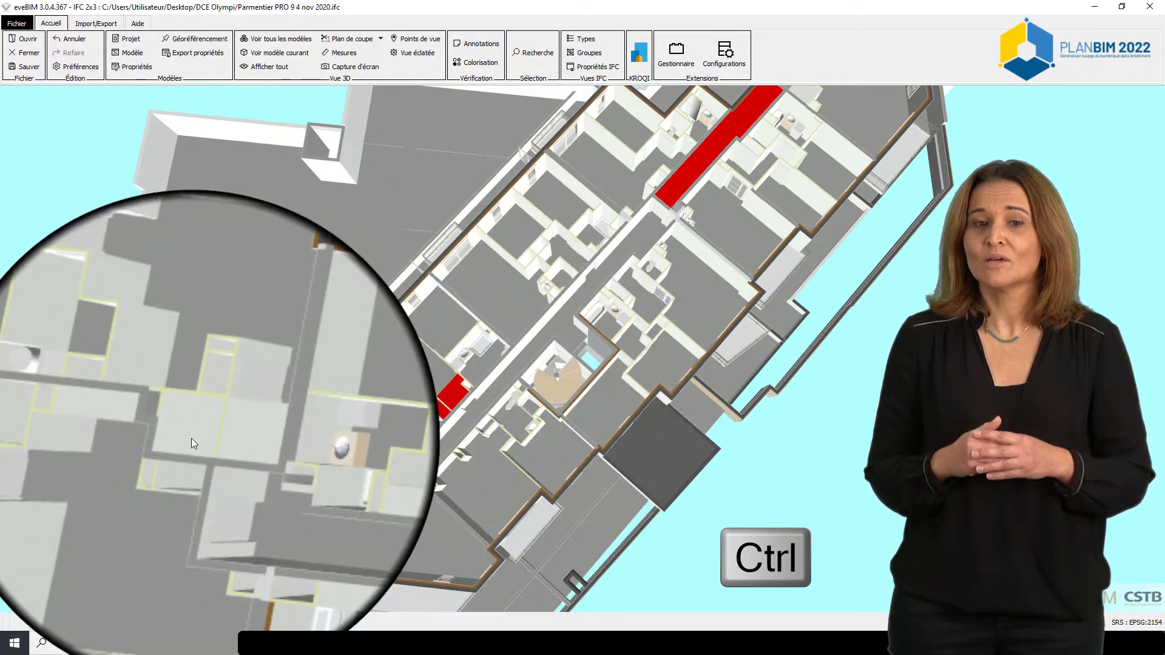
ctrl+click(191, 438)
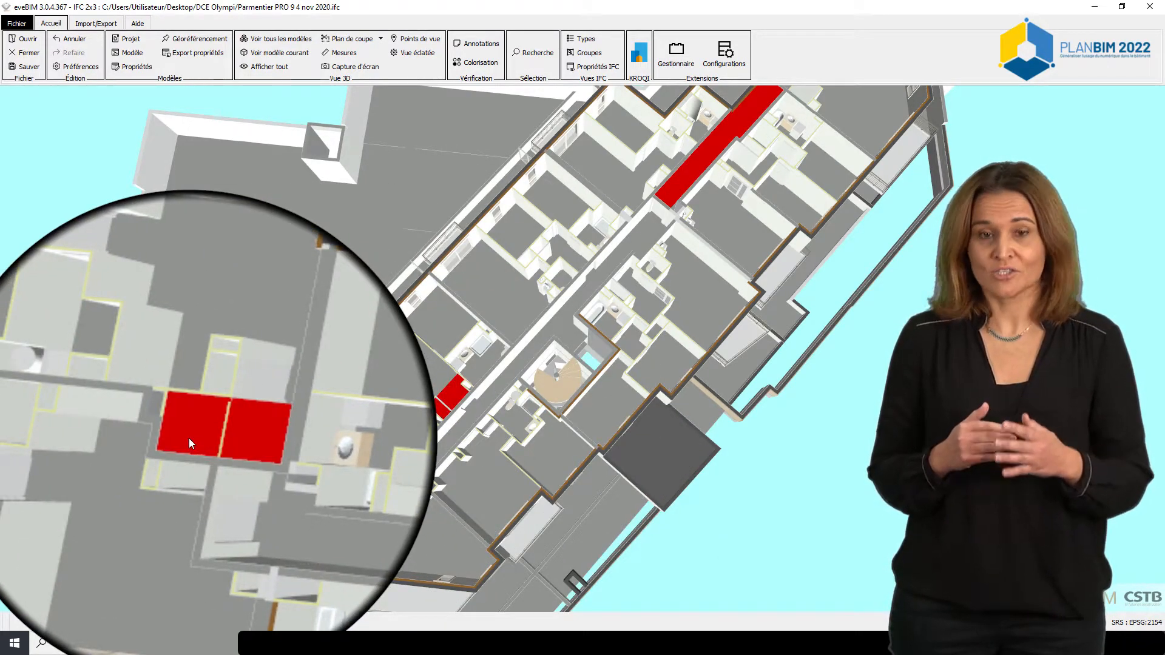
right_click(188, 438)
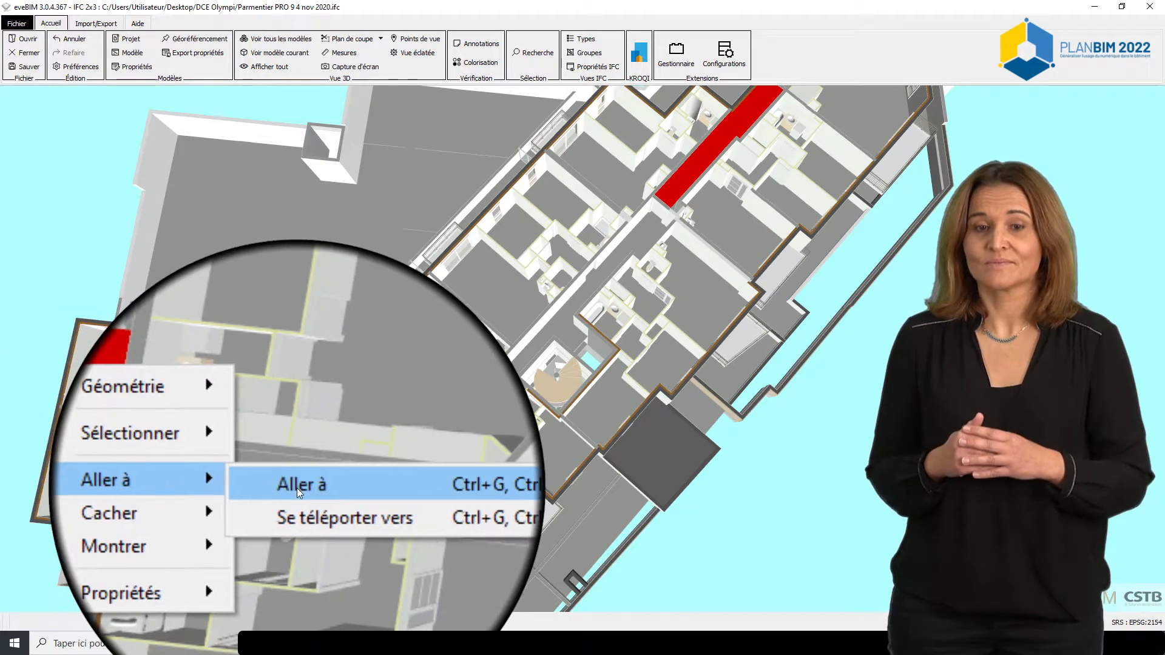
mouse_move(221, 500)
click(326, 500)
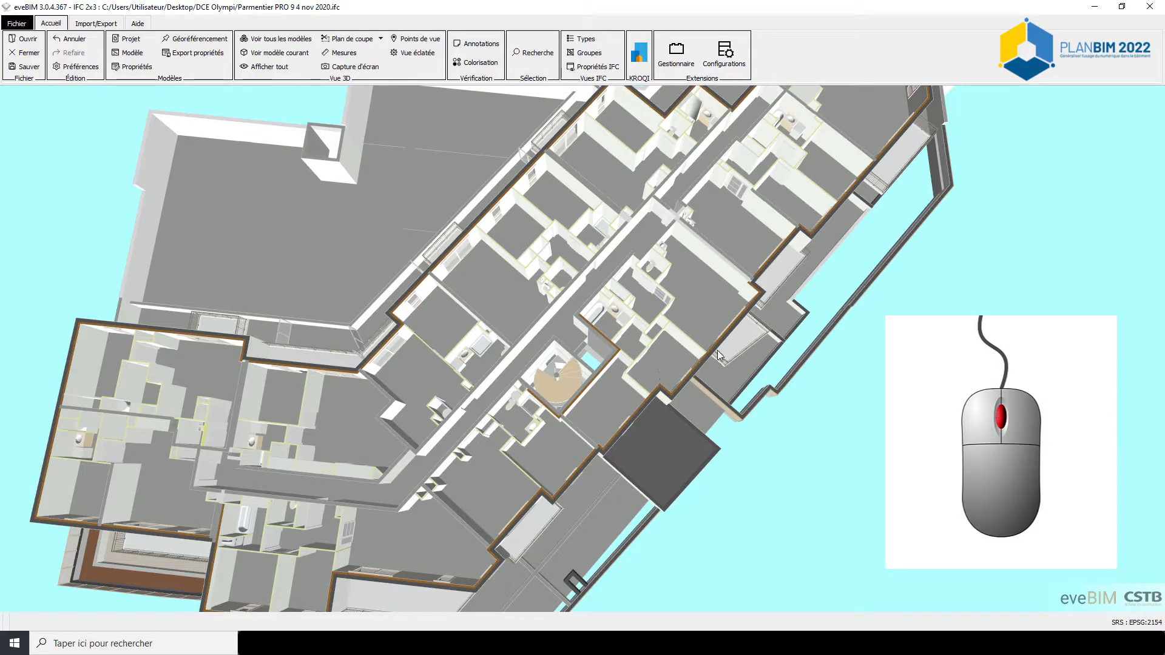
Measure the wall height from floor to top at the room corner beside the large balcony window
middle_drag(731, 352, 643, 455)
middle_drag(549, 351, 478, 445)
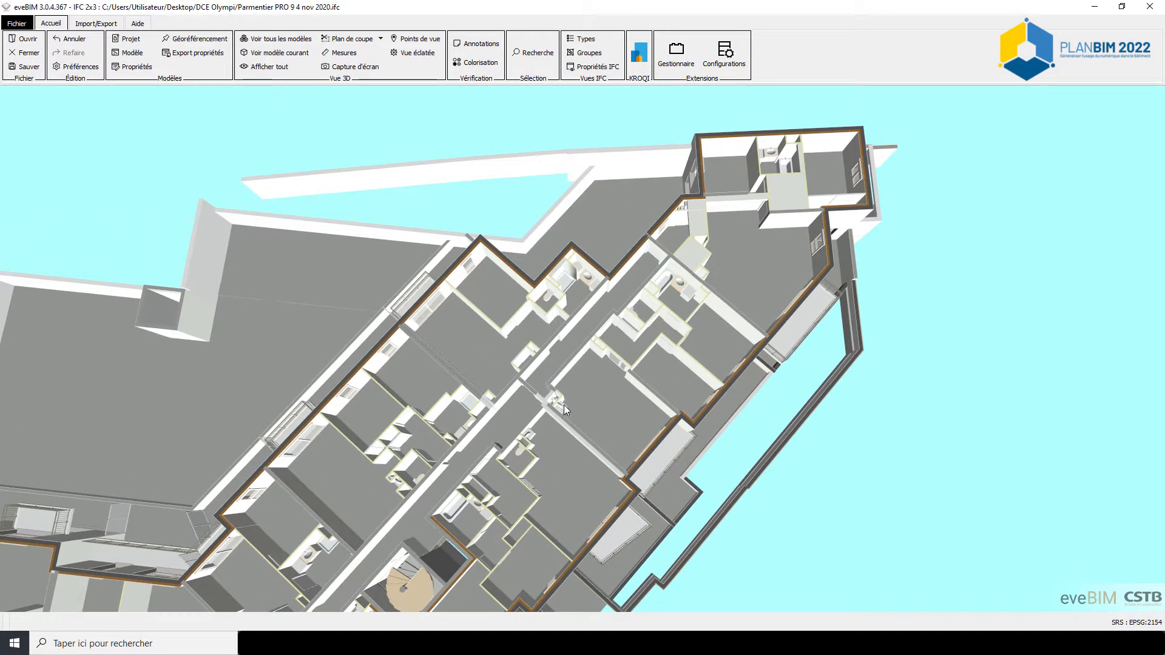
middle_drag(564, 404, 508, 443)
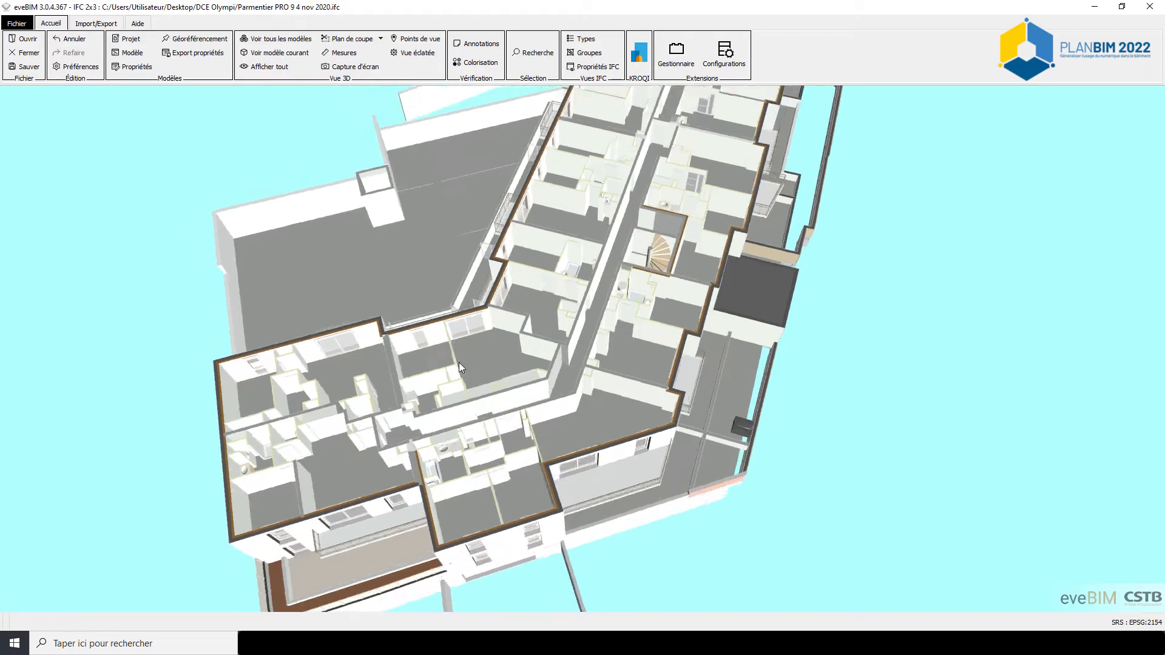
scroll(560, 405, up, 3)
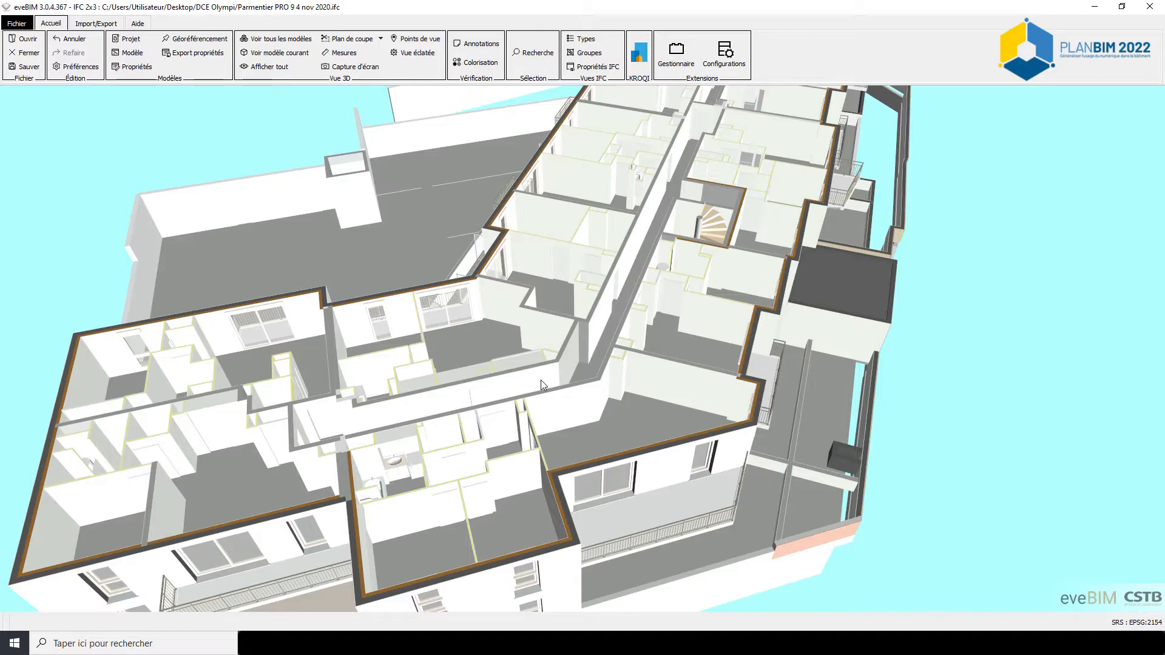
scroll(539, 386, up, 2)
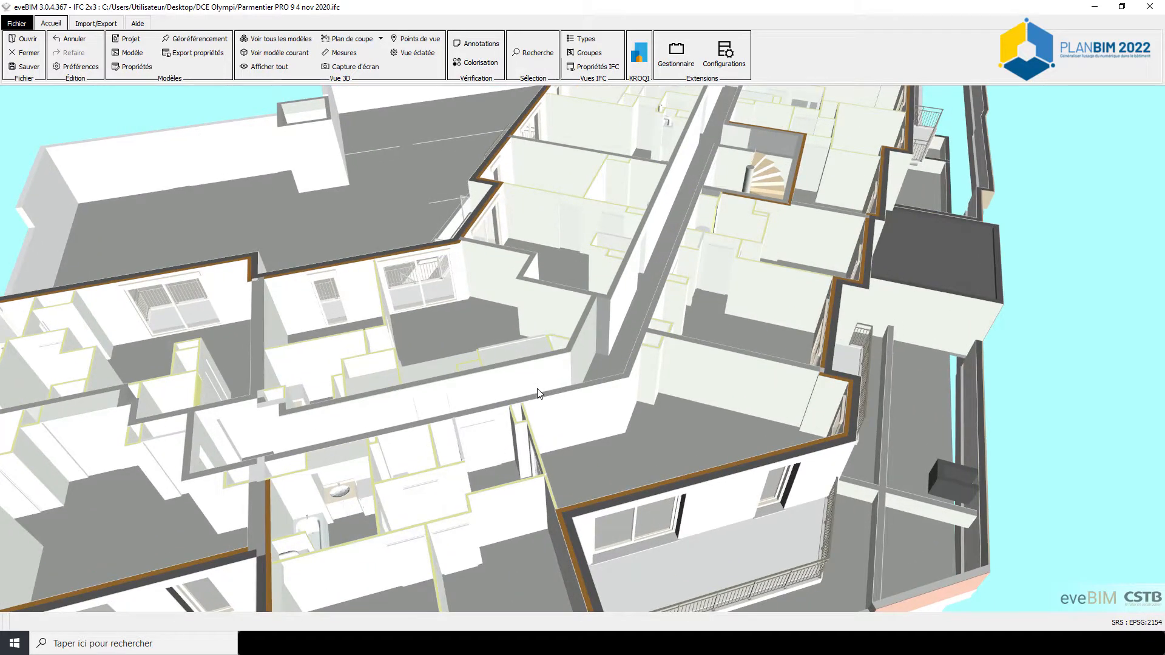
scroll(538, 389, up, 3)
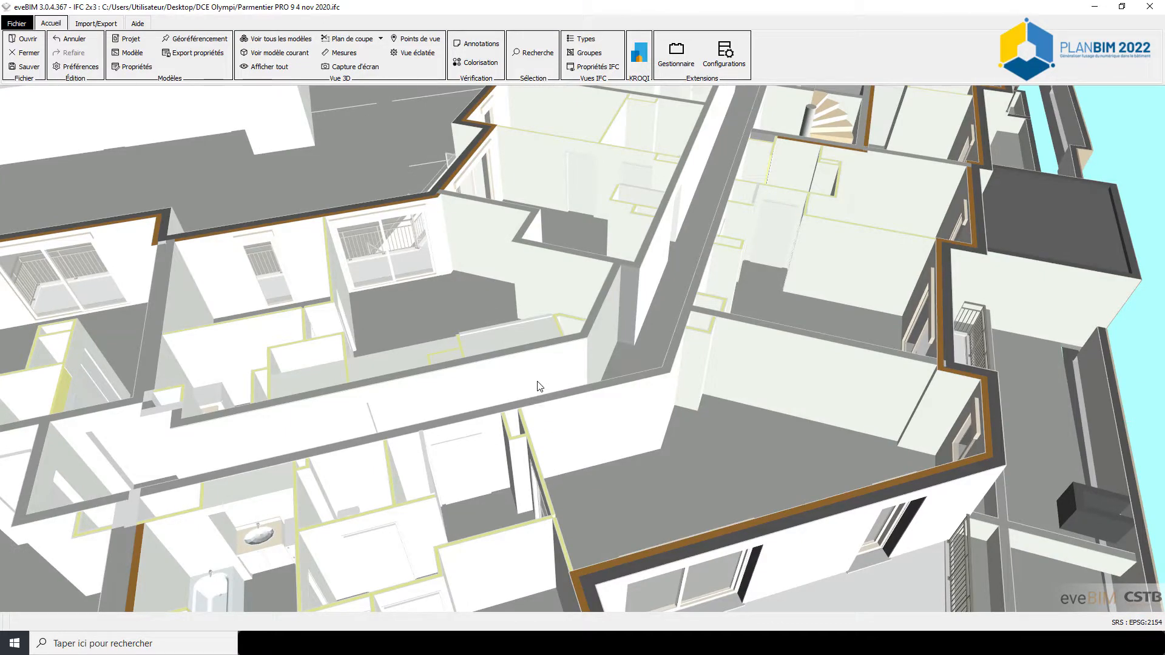
click(337, 52)
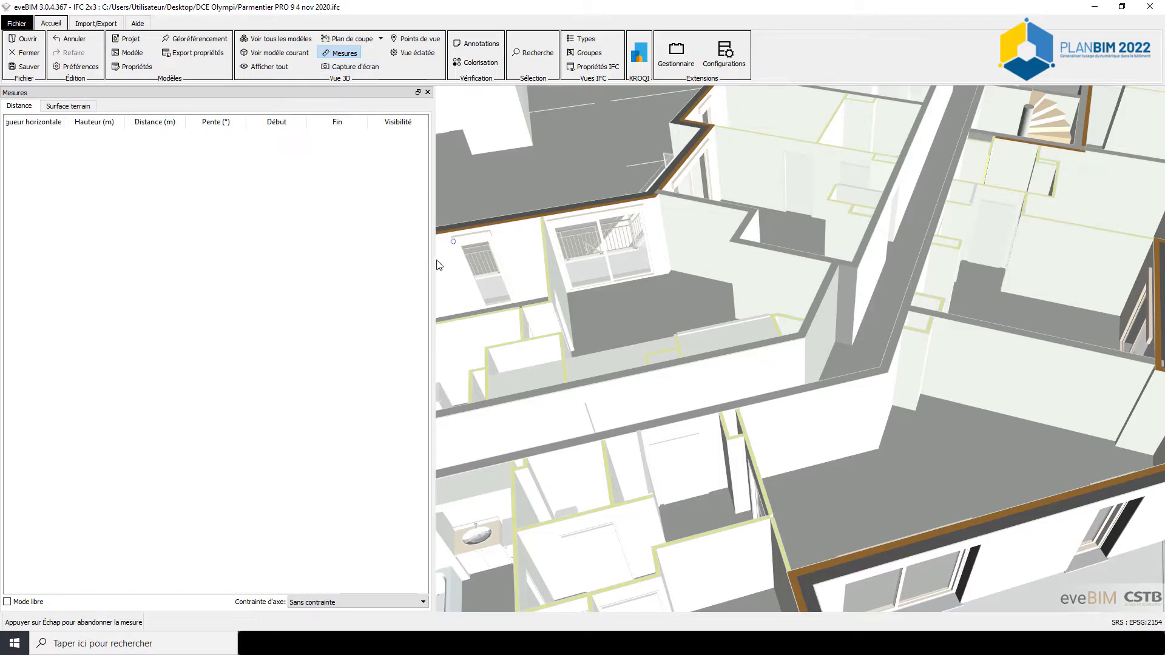
drag(432, 260, 270, 258)
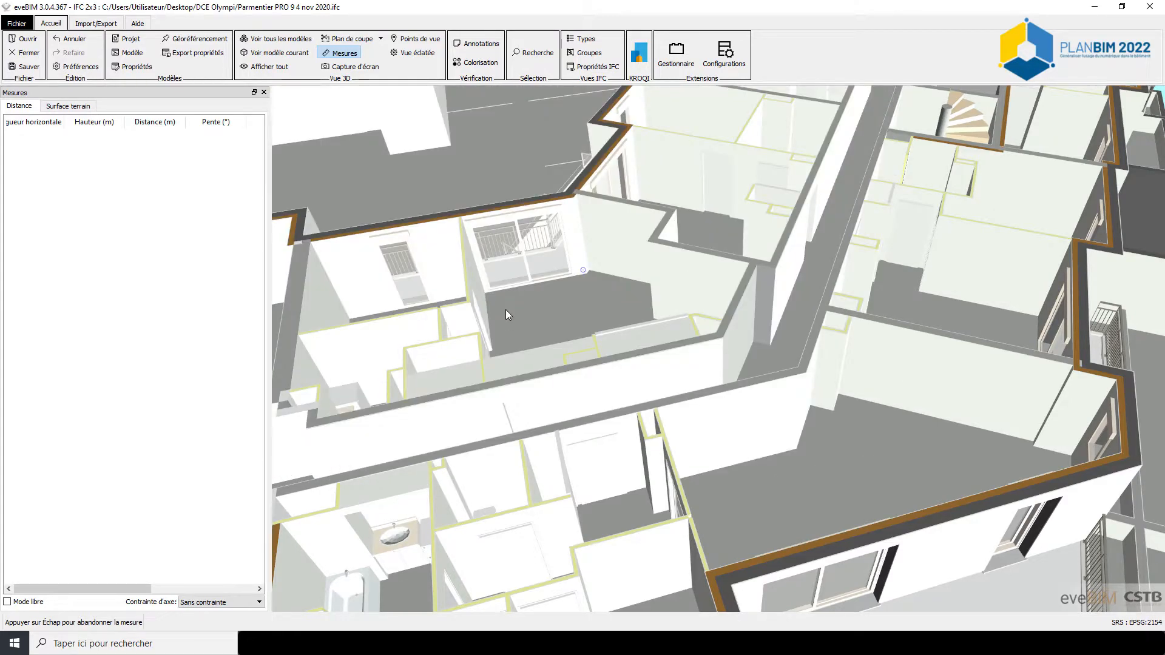
scroll(507, 313, up, 1)
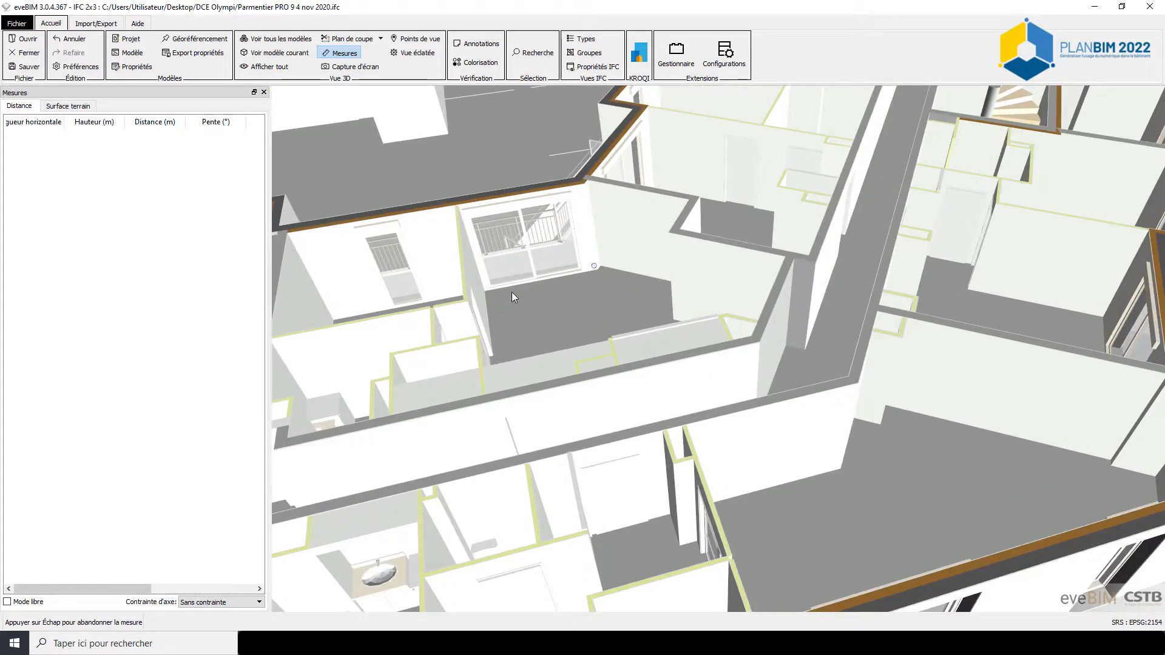
scroll(599, 263, up, 2)
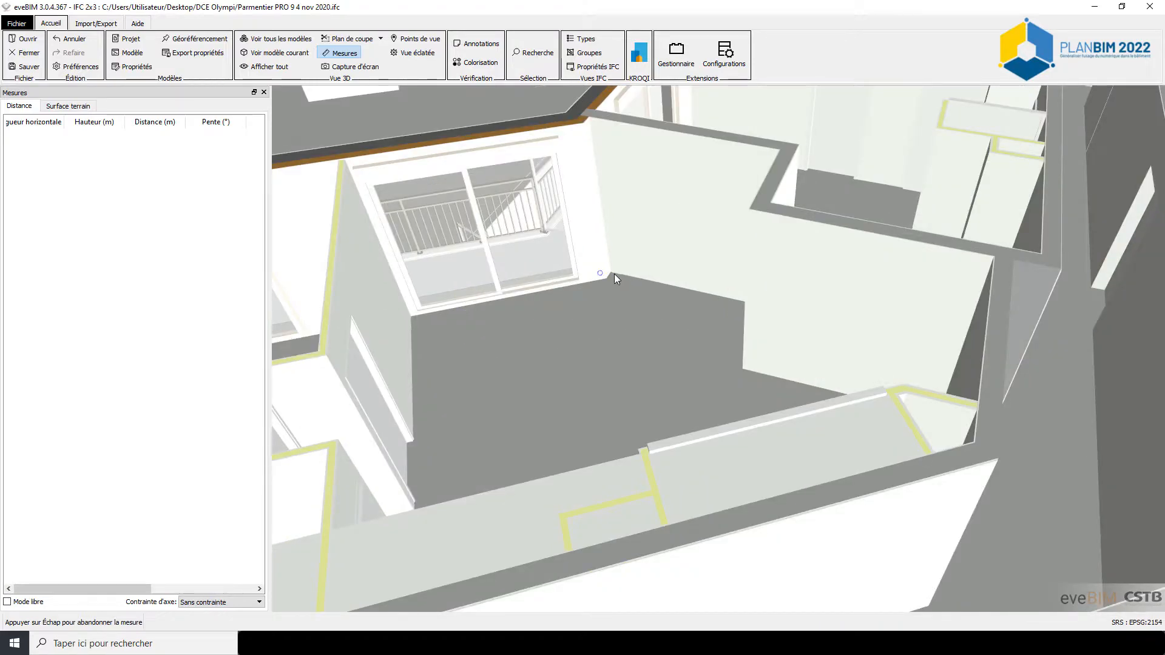
click(610, 271)
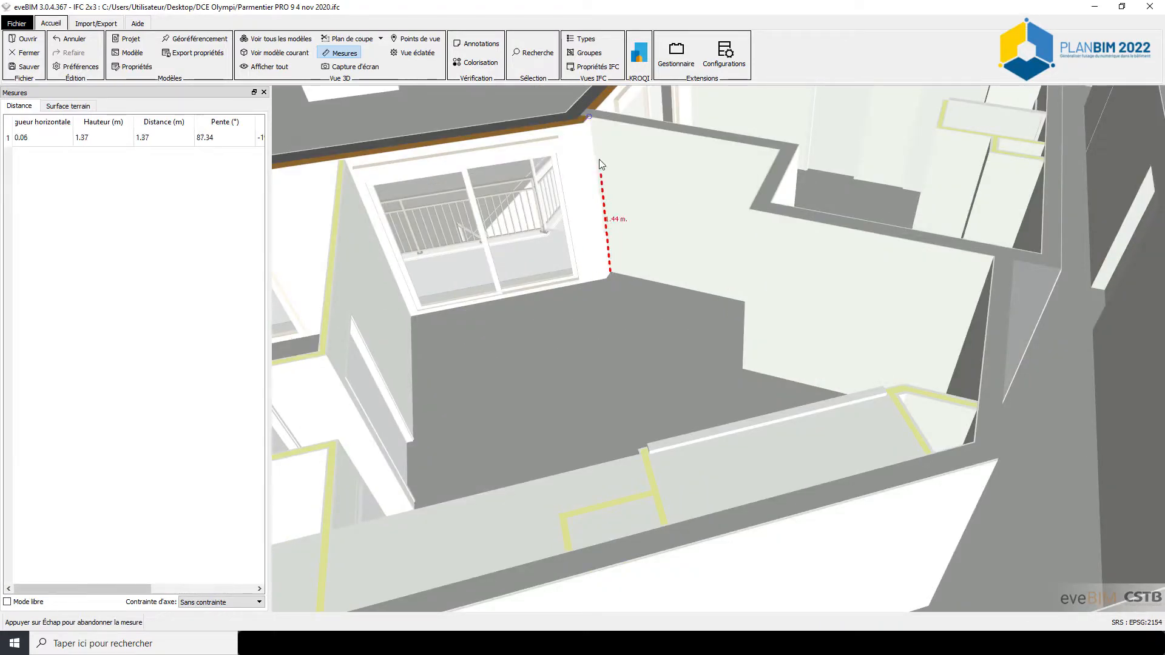
scroll(590, 108, up, 3)
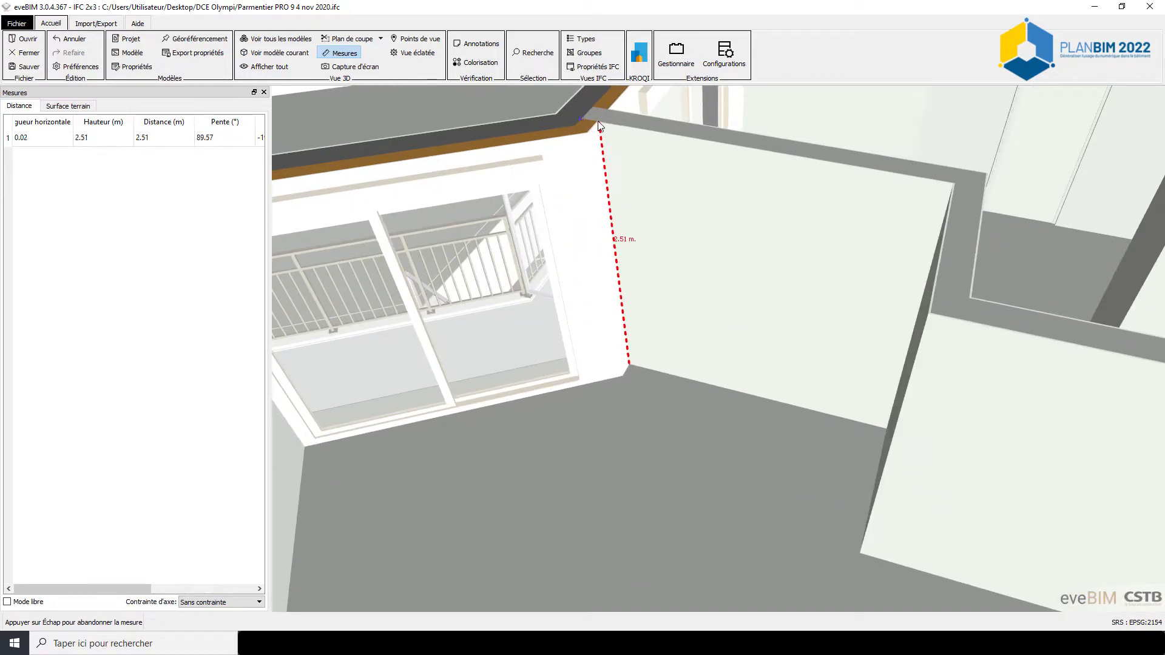
click(598, 123)
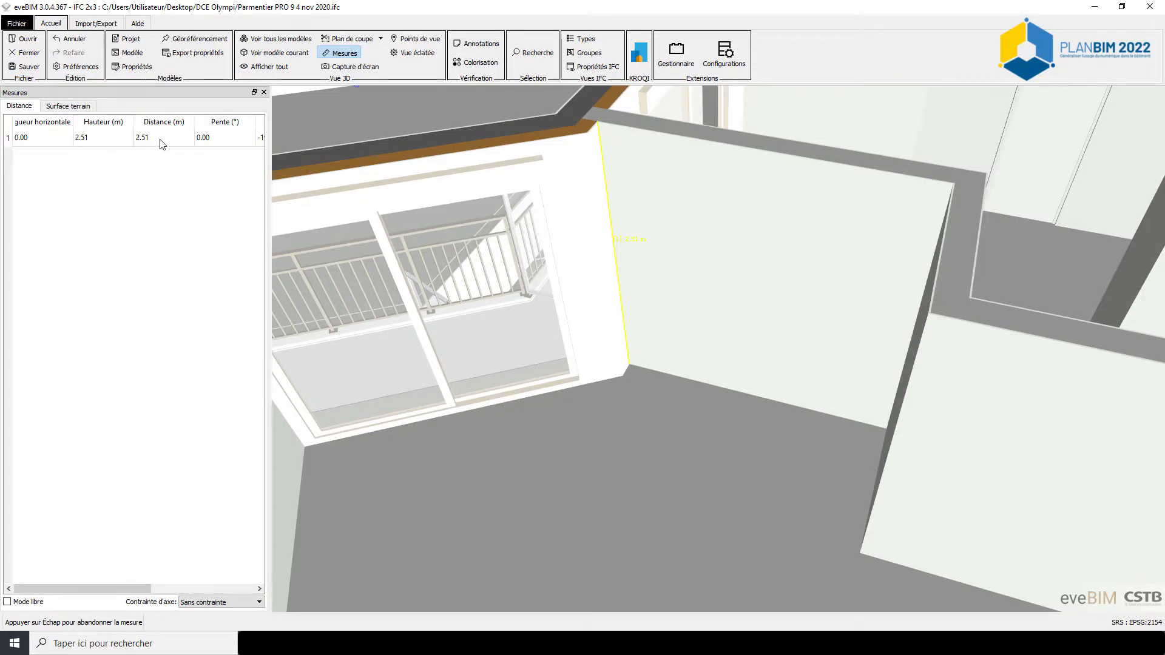
Measure the width of the balcony window along the edge of the strip above it
scroll(865, 315, down, 2)
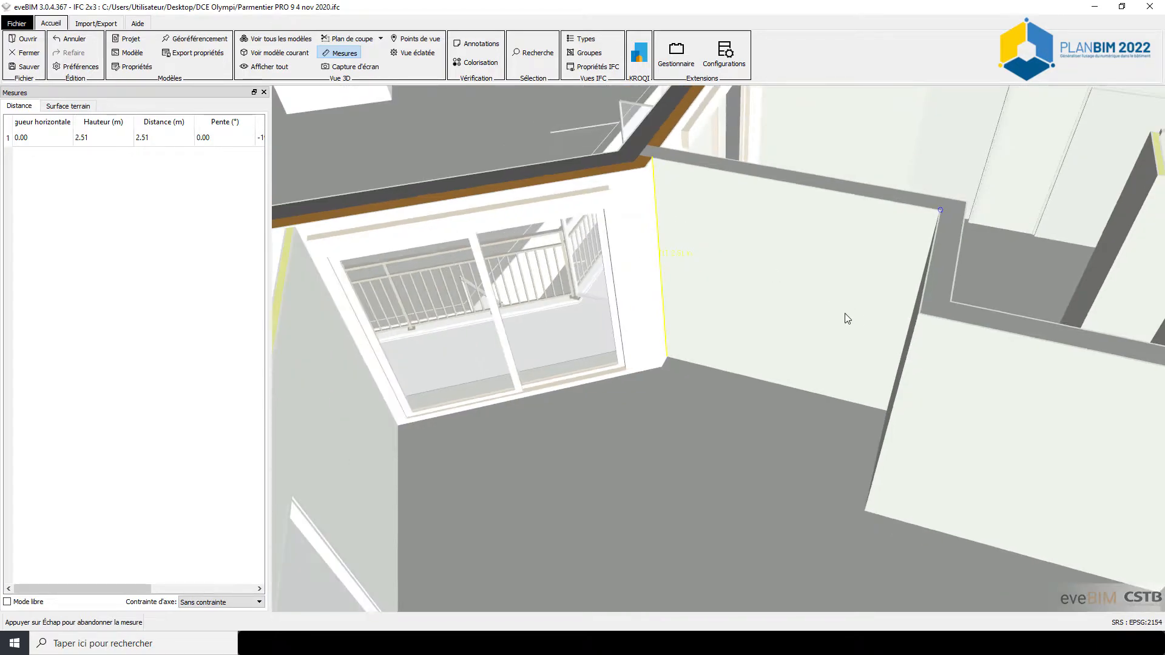
scroll(419, 246, up, 1)
scroll(353, 227, up, 1)
scroll(353, 226, down, 1)
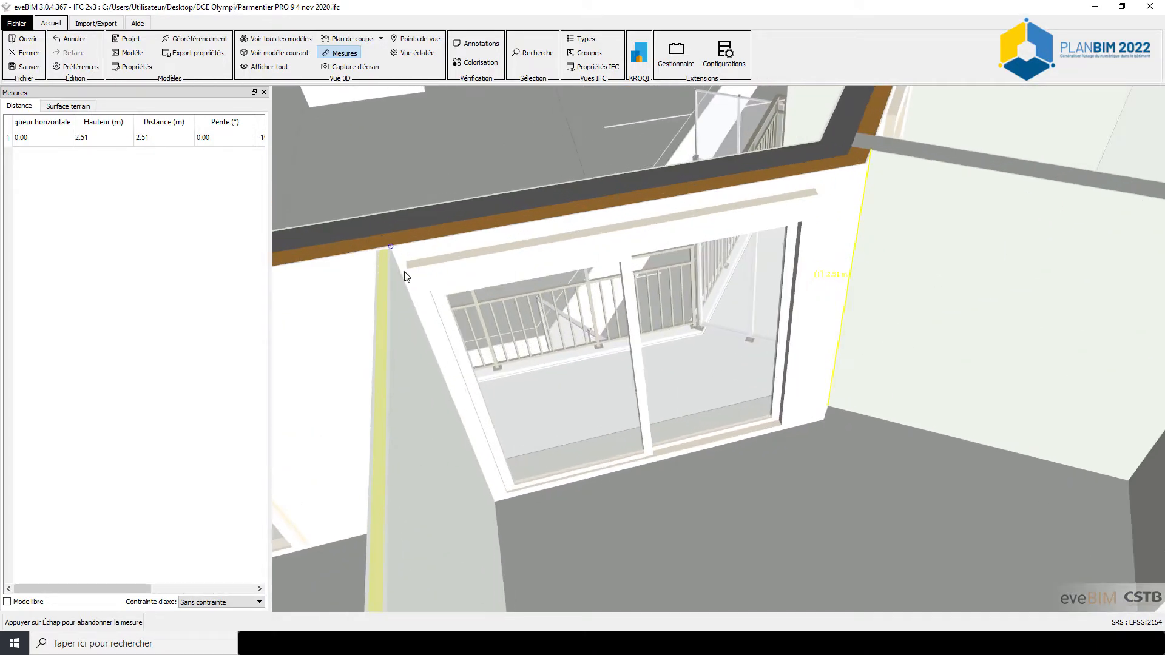
click(407, 267)
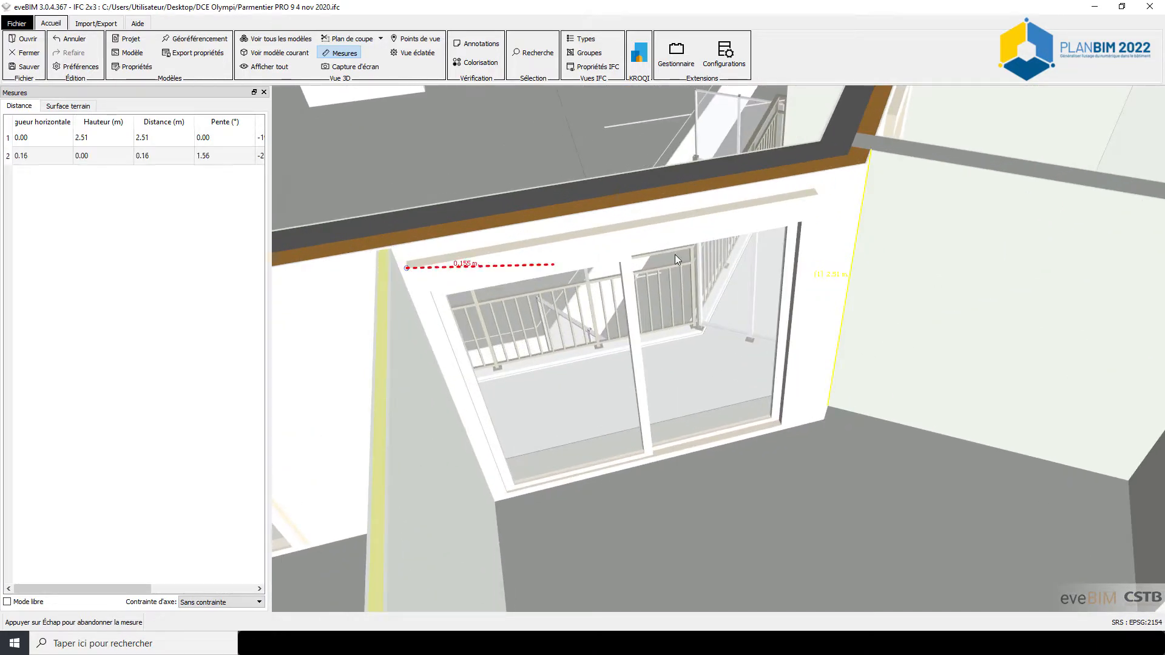
click(813, 197)
Measure the height of the balcony window's left side down to the floor, and toggle the second measurement's visibility
scroll(339, 248, up, 1)
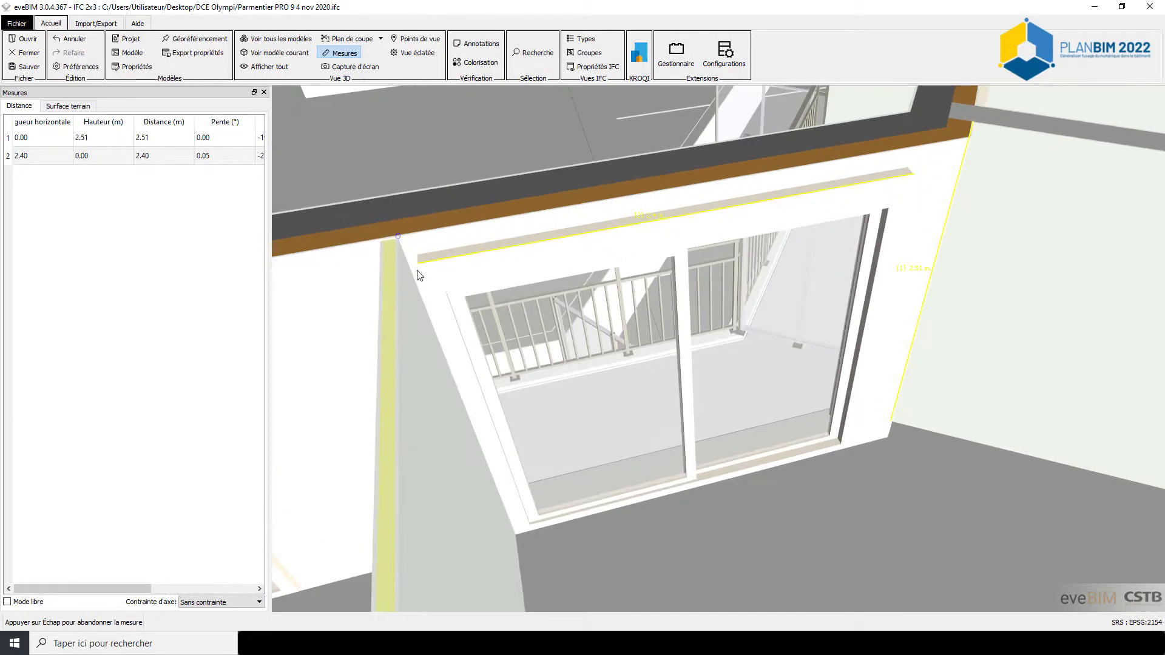
click(419, 263)
scroll(529, 527, up, 2)
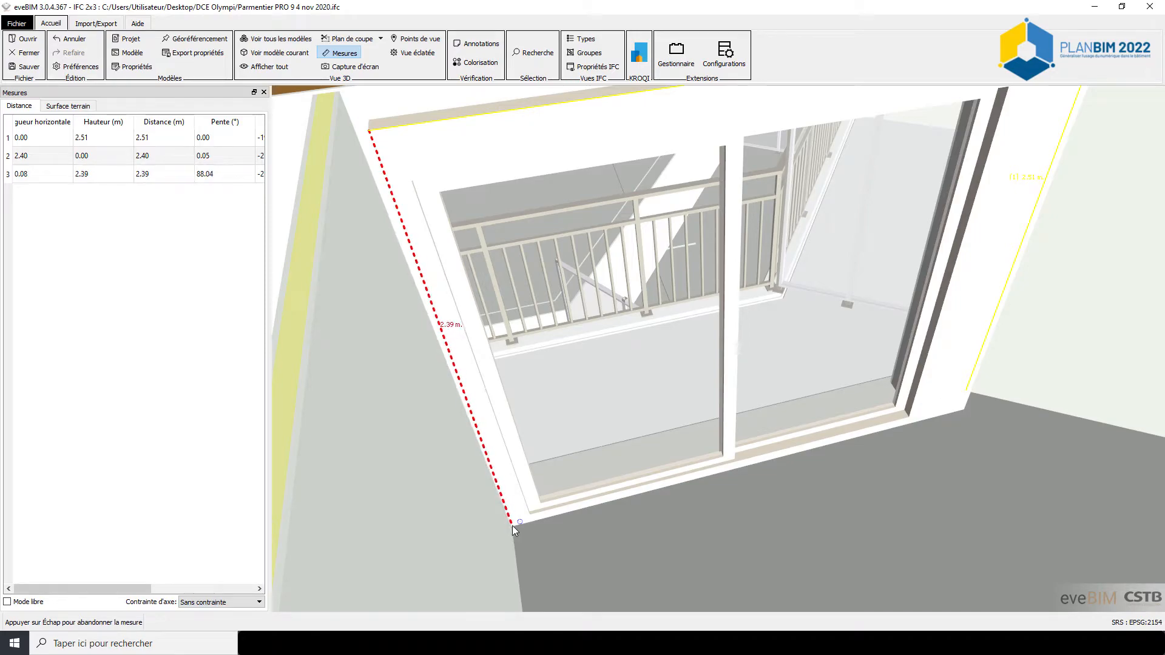
click(509, 525)
click(382, 156)
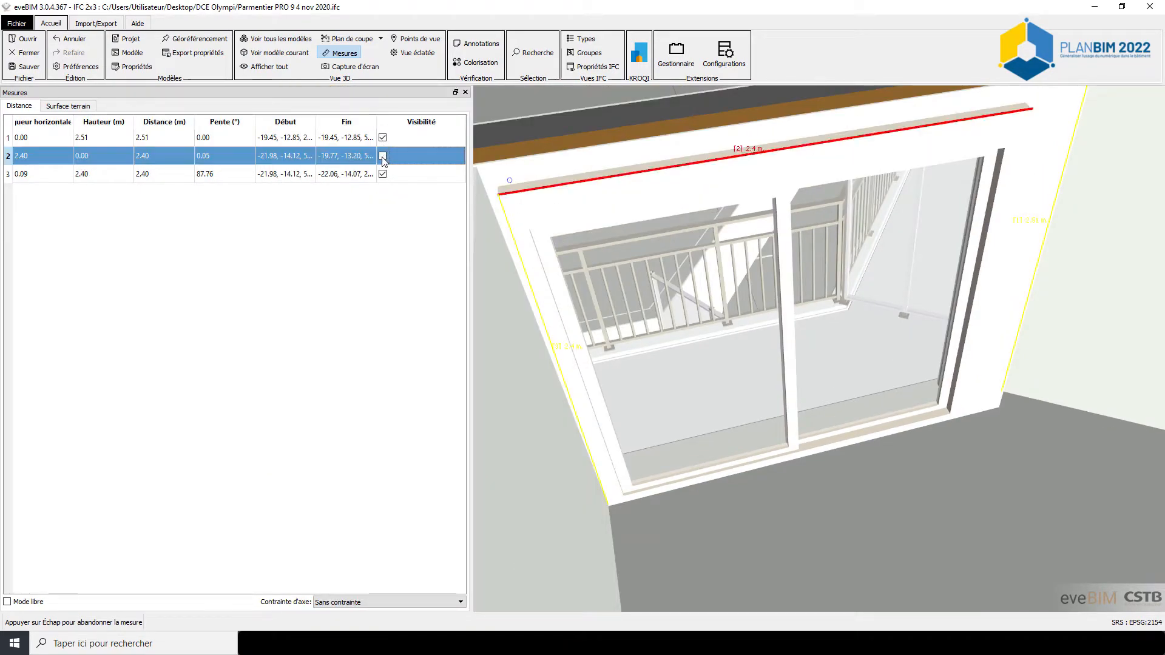
Hide and show again the three distance measurements one at a time through their visibility settings
click(382, 156)
click(383, 174)
click(383, 174)
click(383, 138)
click(383, 138)
click(383, 157)
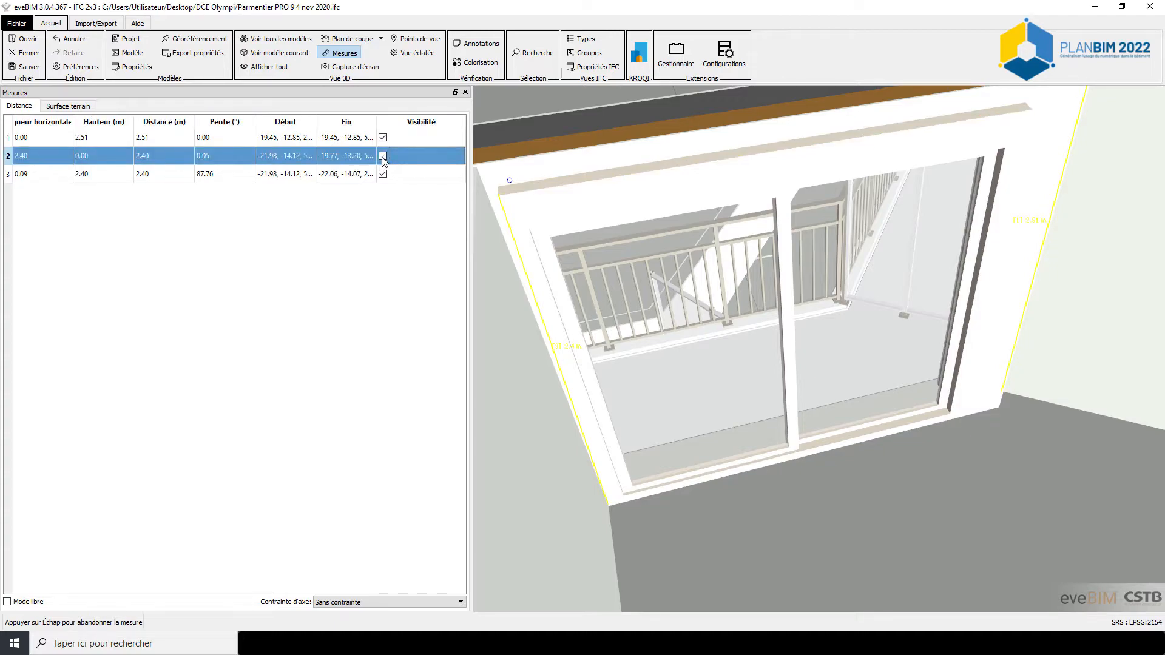
click(383, 156)
click(383, 175)
click(383, 174)
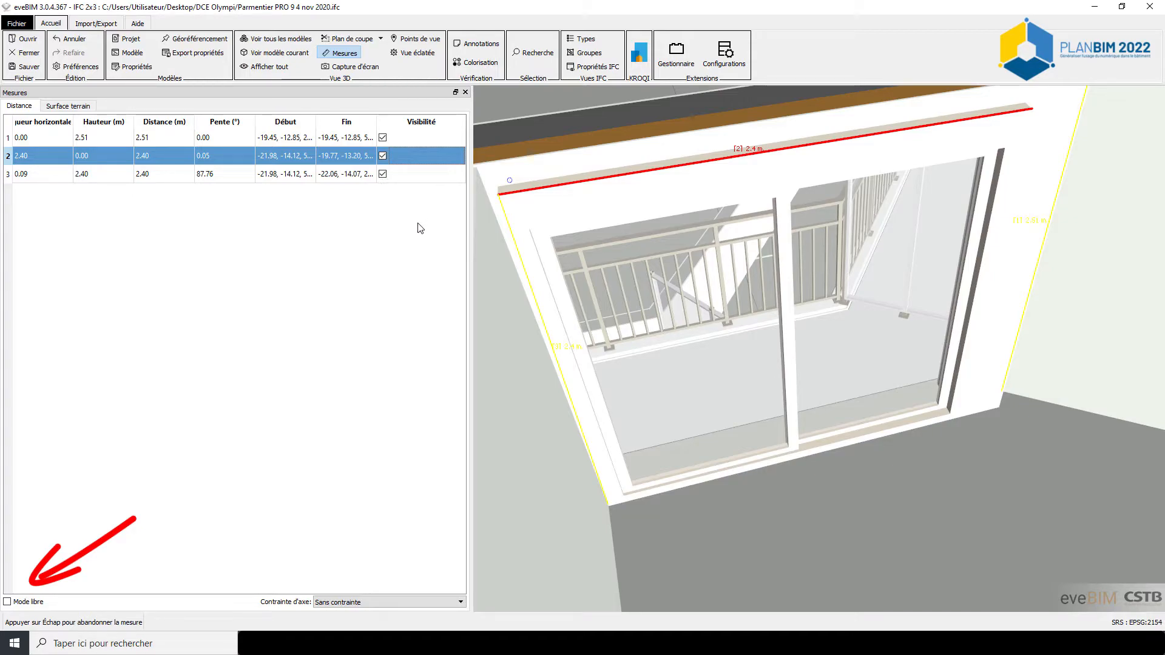
Abandon the measurement in progress, and turn the measurement tool off and on again
key(Escape)
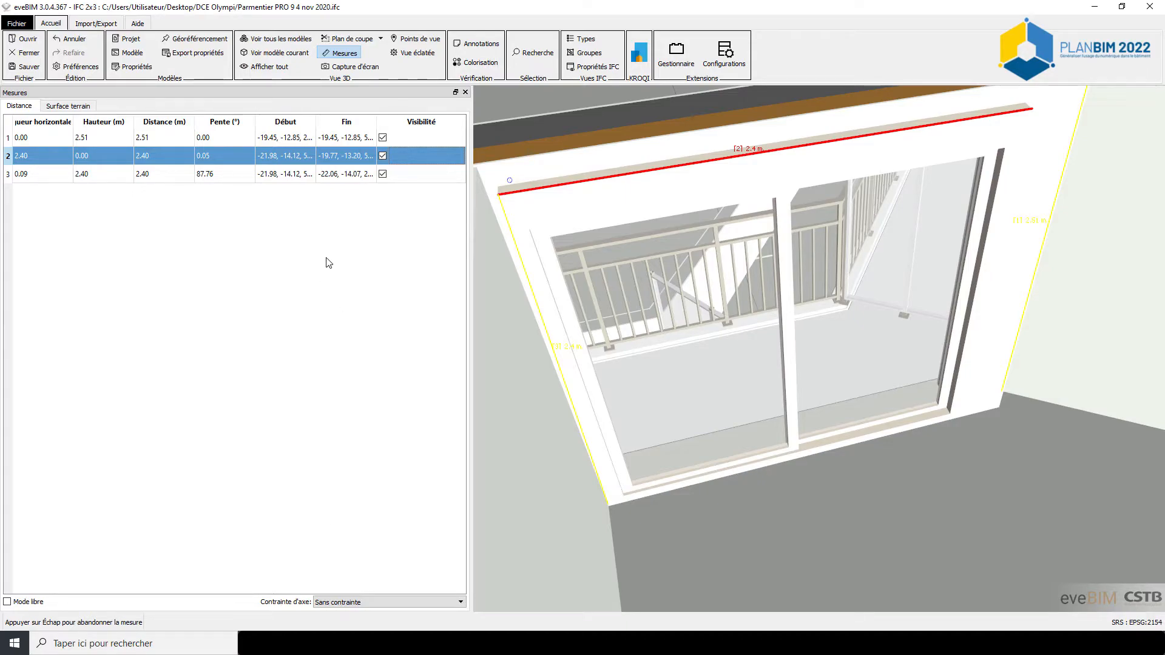
click(351, 55)
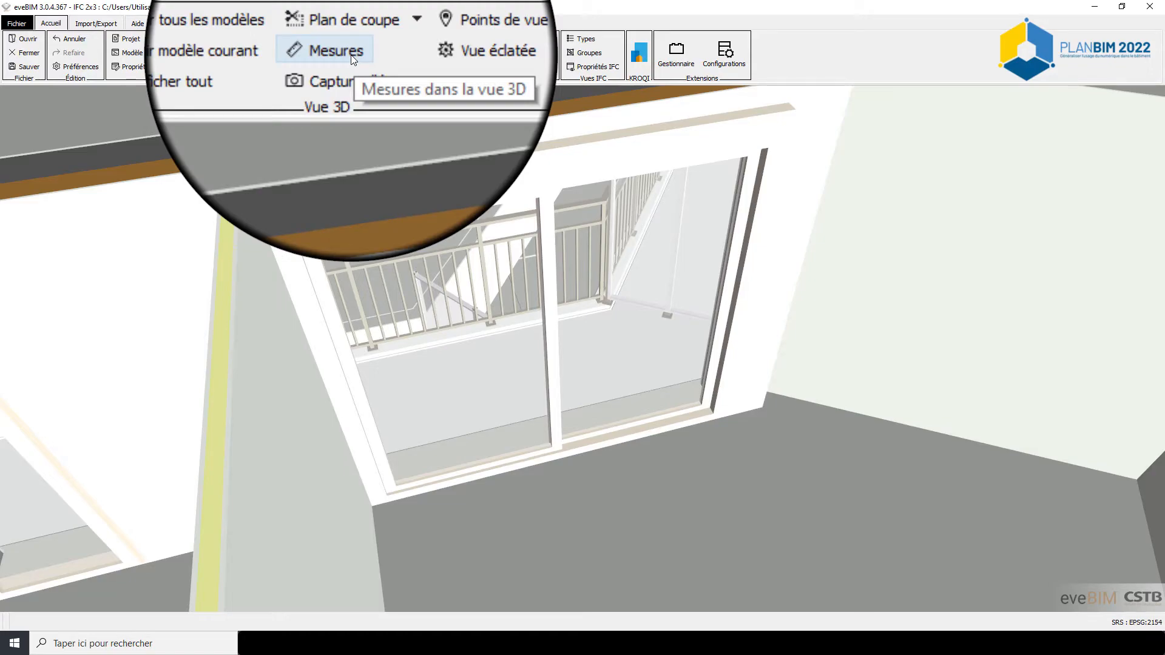
click(350, 55)
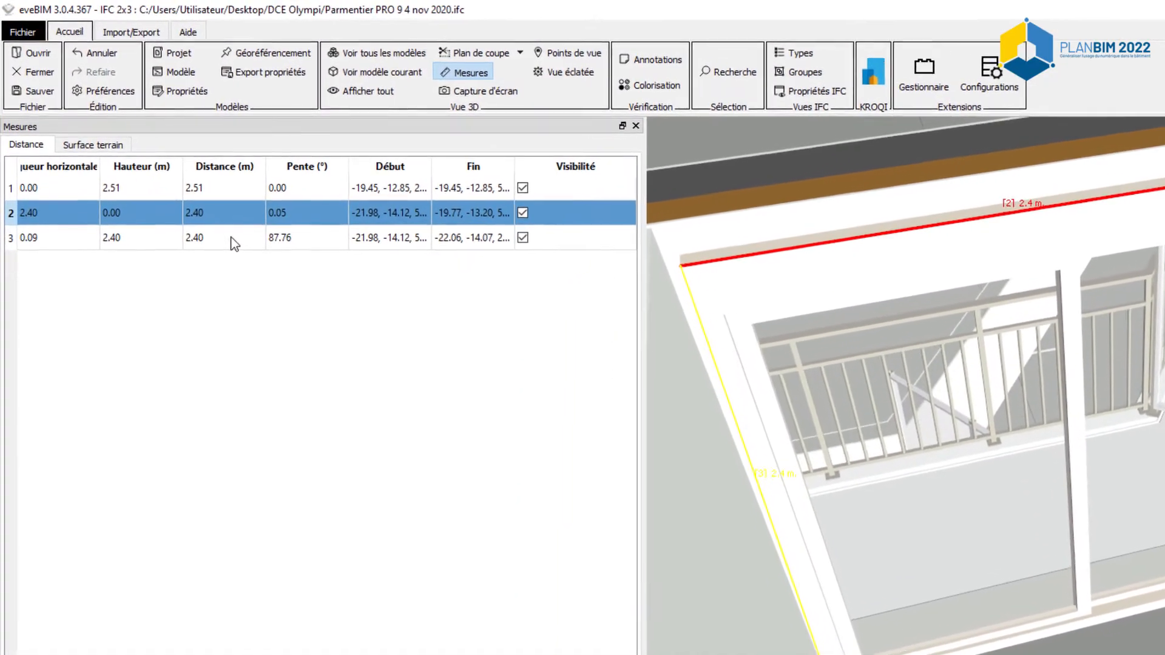
Select all three measurements in the list together and open their context menu
shift+click(225, 234)
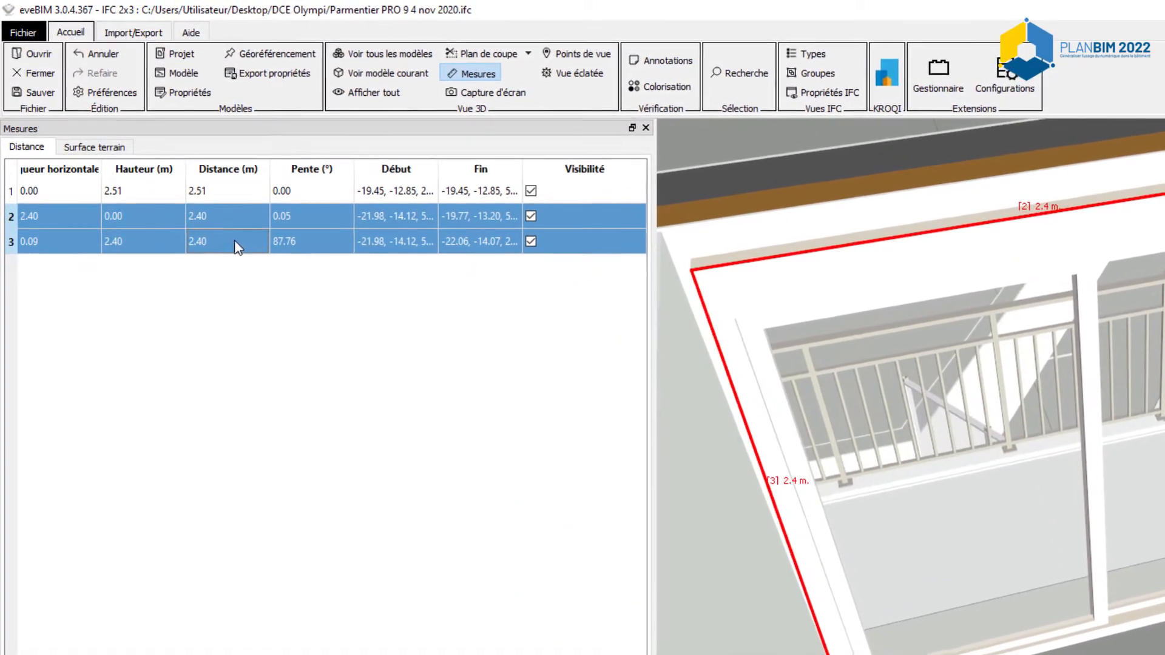
ctrl+click(227, 190)
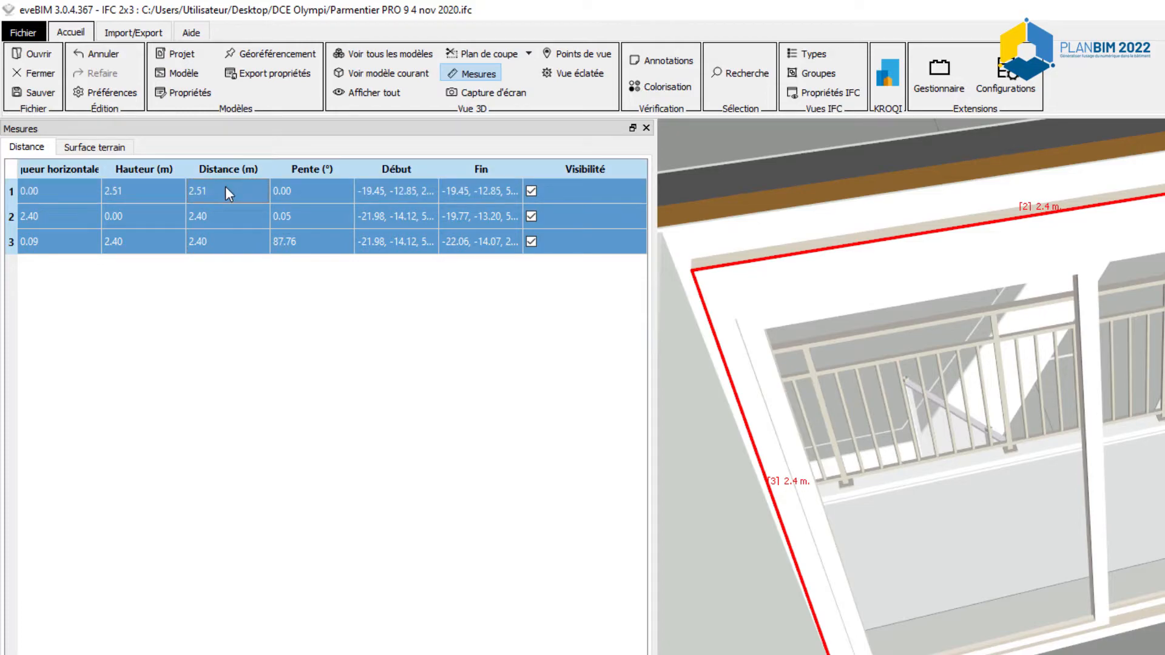
right_click(224, 186)
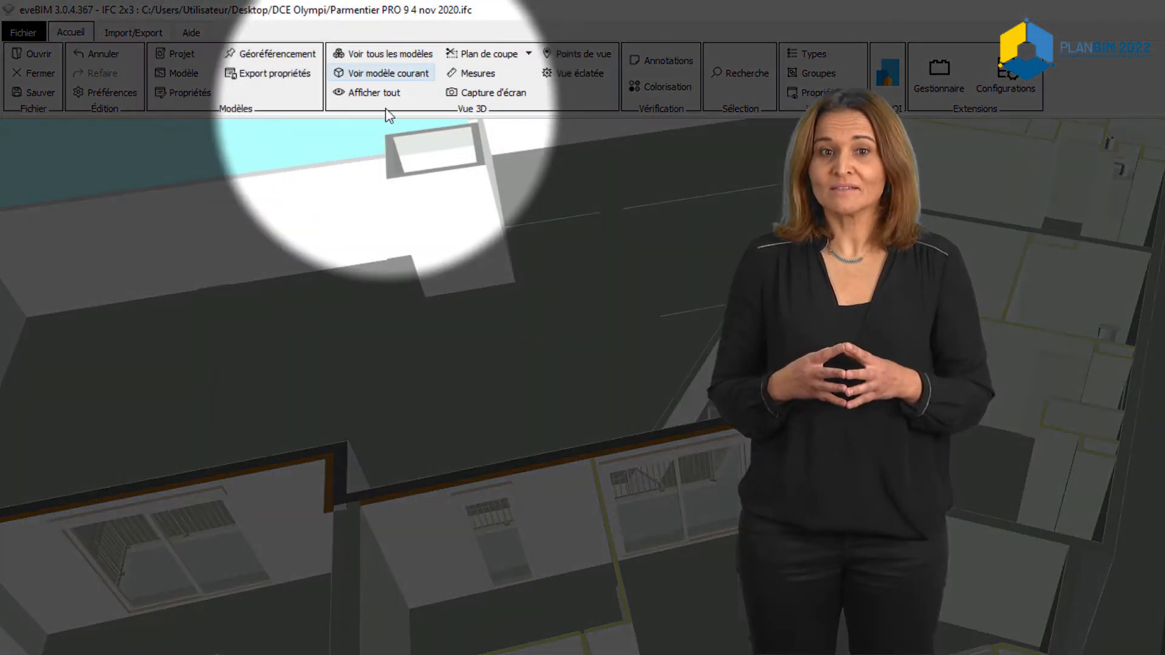
Display all hidden elements of the building again and cut the model with an XY section plane
click(384, 98)
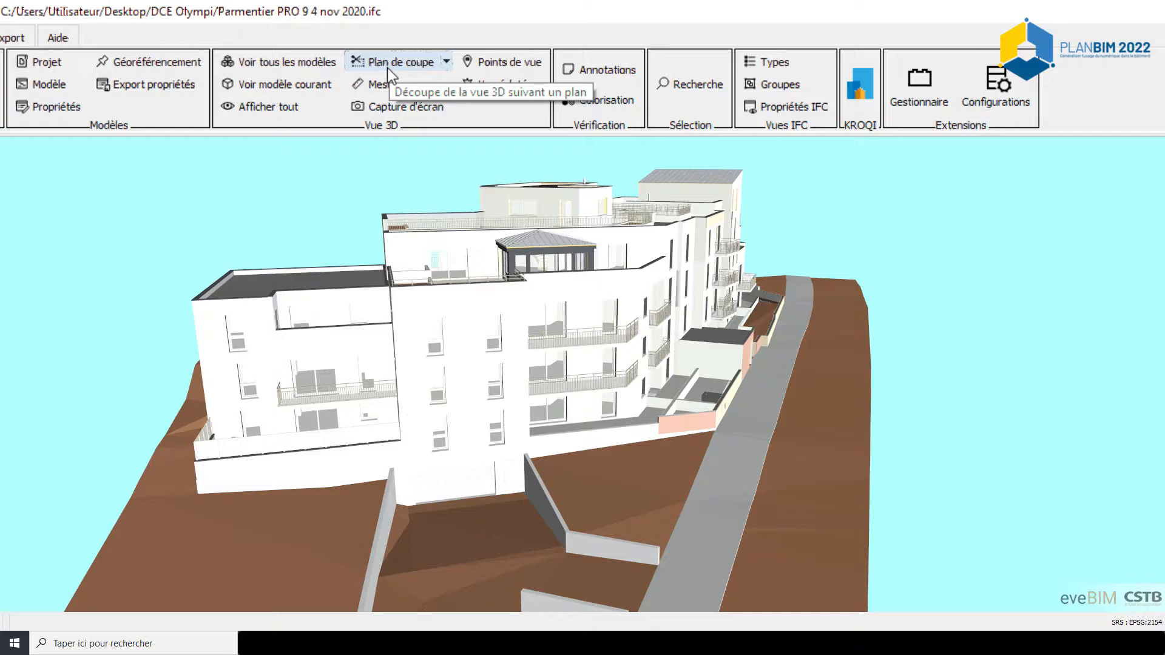
click(448, 63)
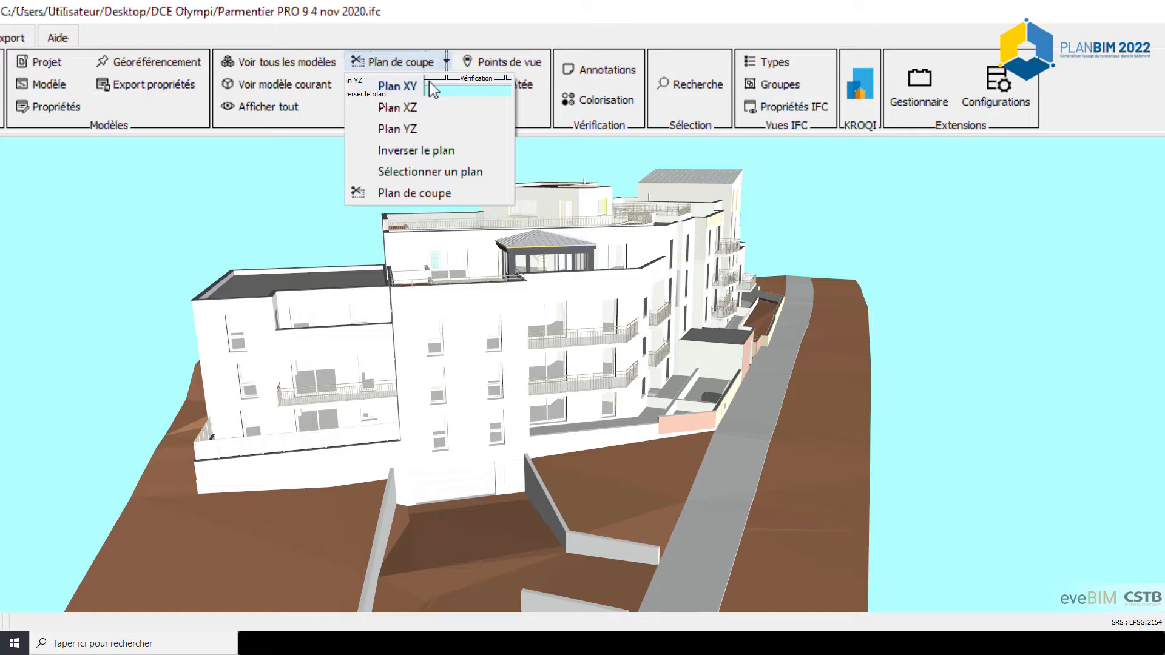
click(428, 85)
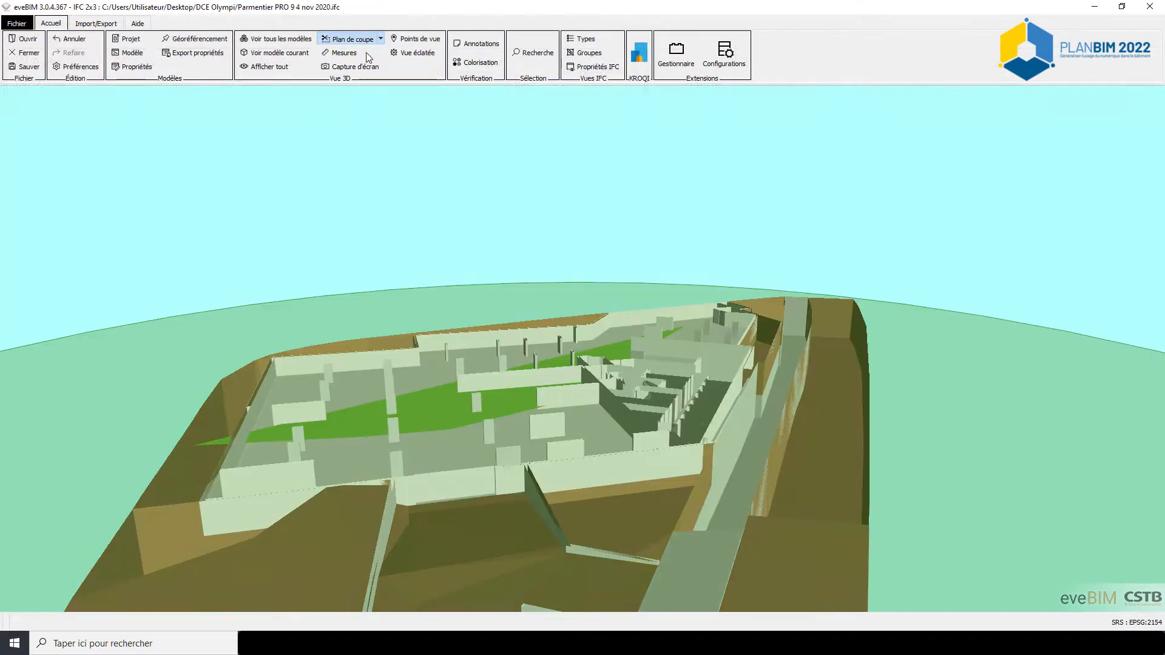
Raise the horizontal section plane through the lower levels of the building, and turn the section off
scroll(426, 184, down, 5)
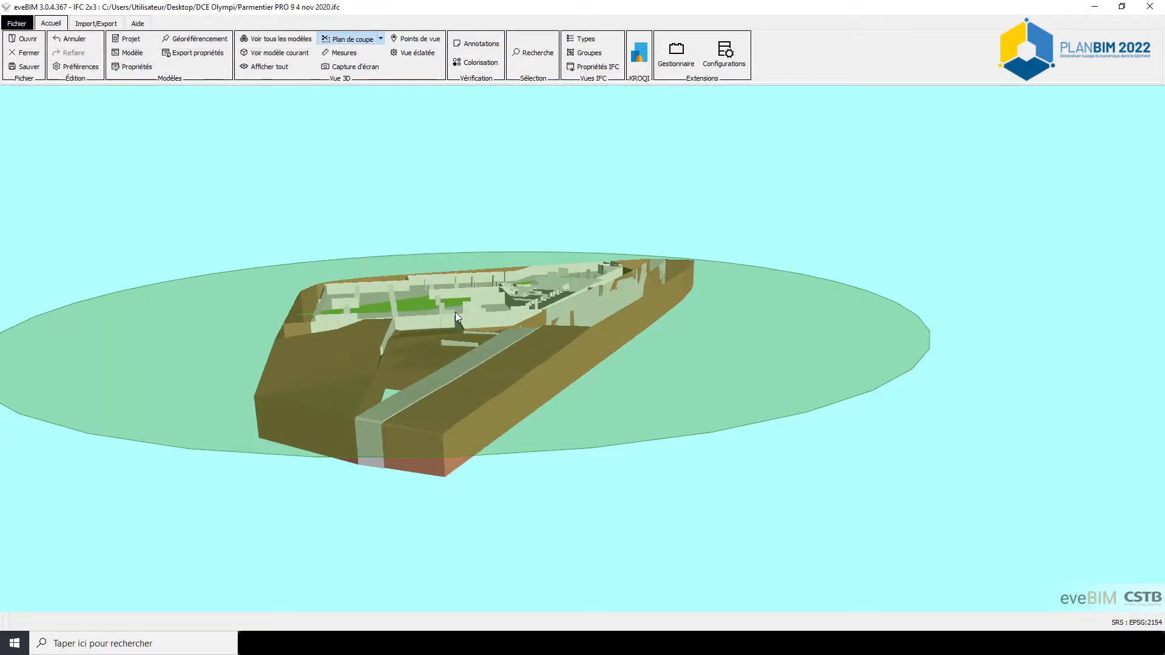
click(708, 363)
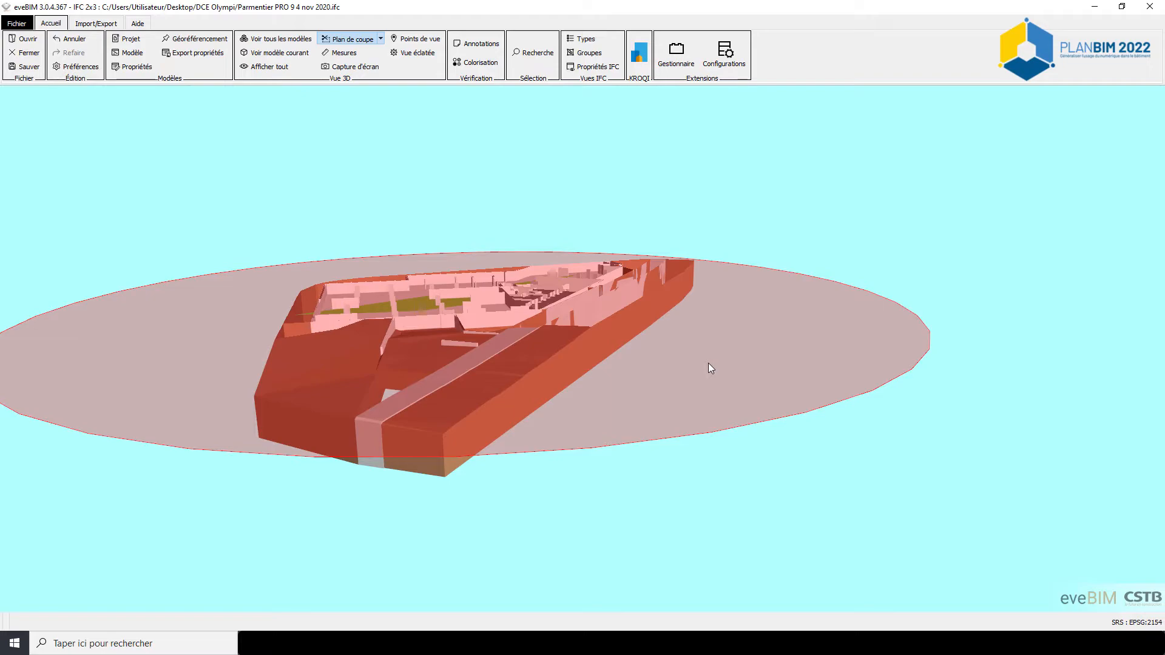
drag(708, 363, 624, 314)
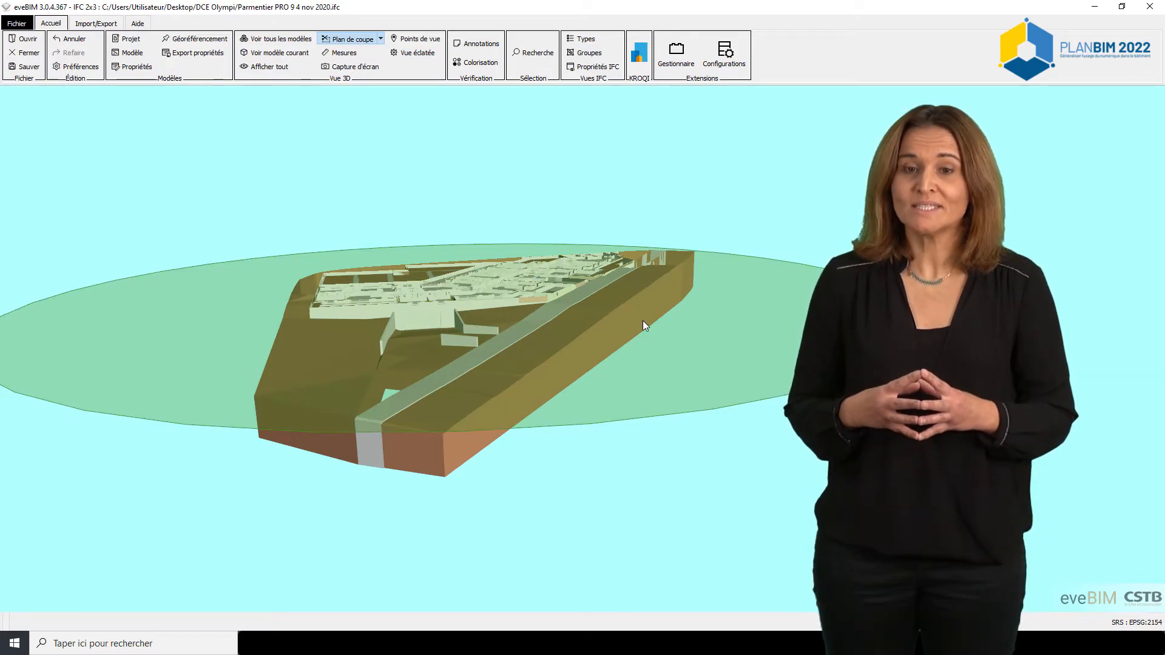
click(341, 40)
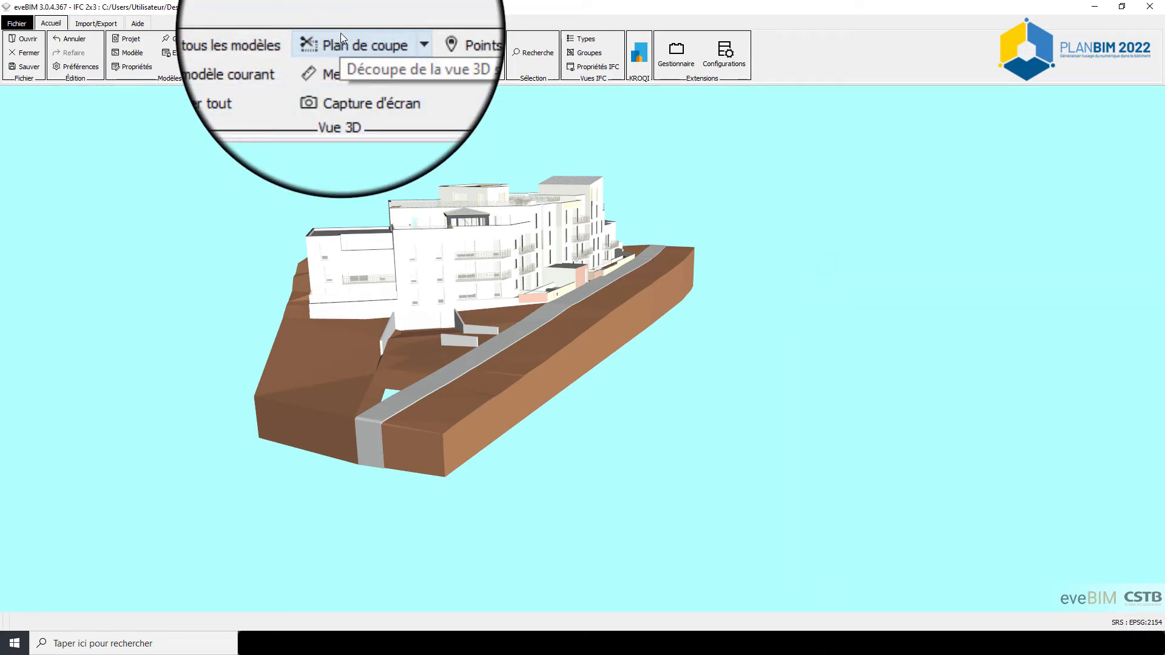
Cut the model with an XZ section plane and move the plane deeper into the building
click(375, 38)
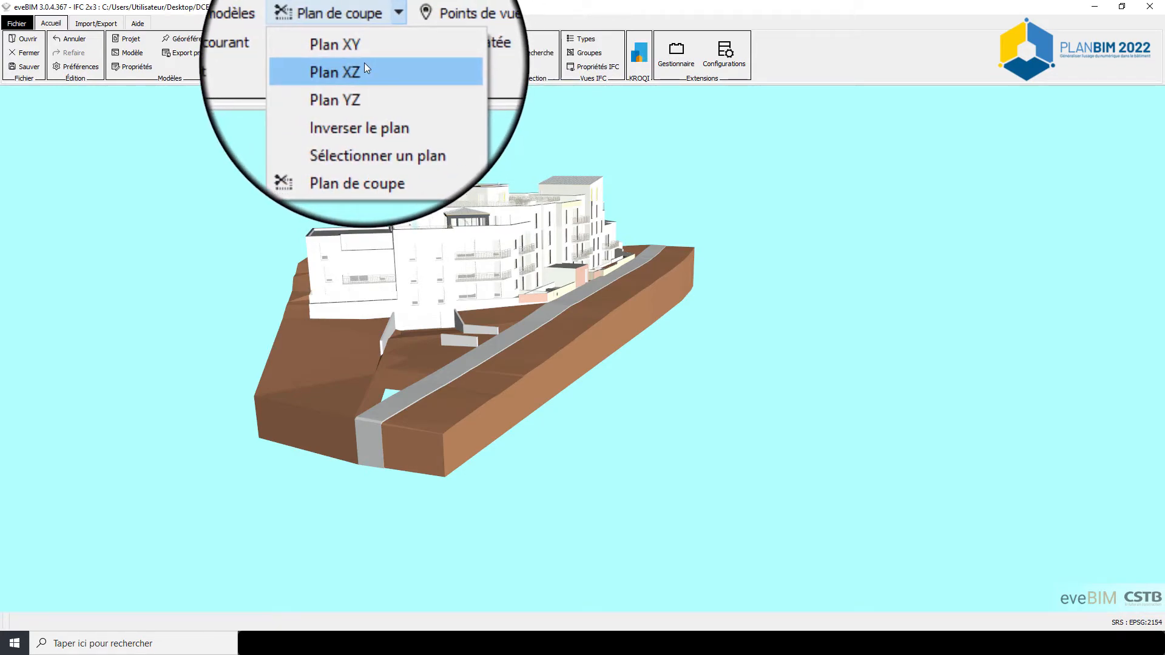
click(357, 72)
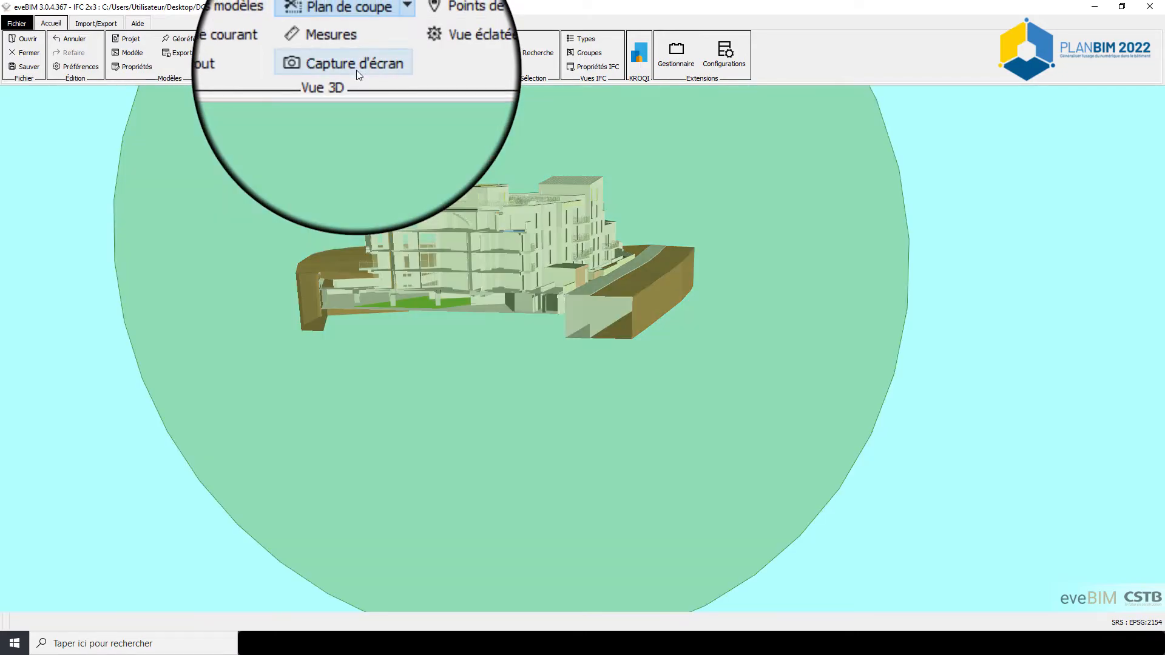
click(813, 378)
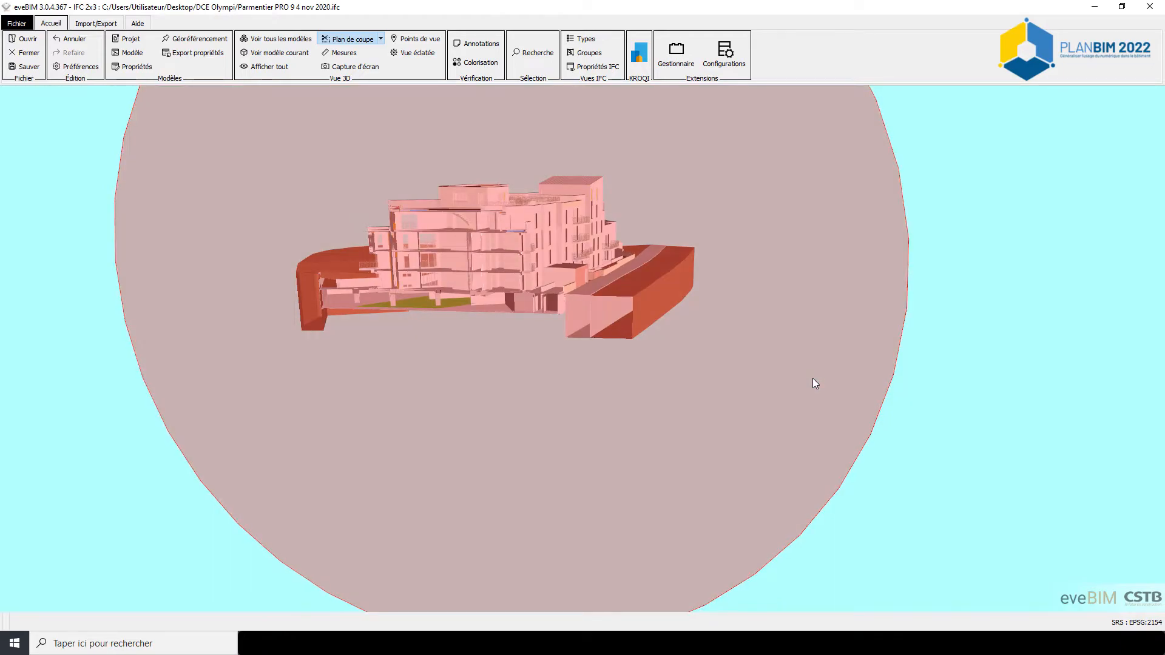
drag(813, 377, 767, 340)
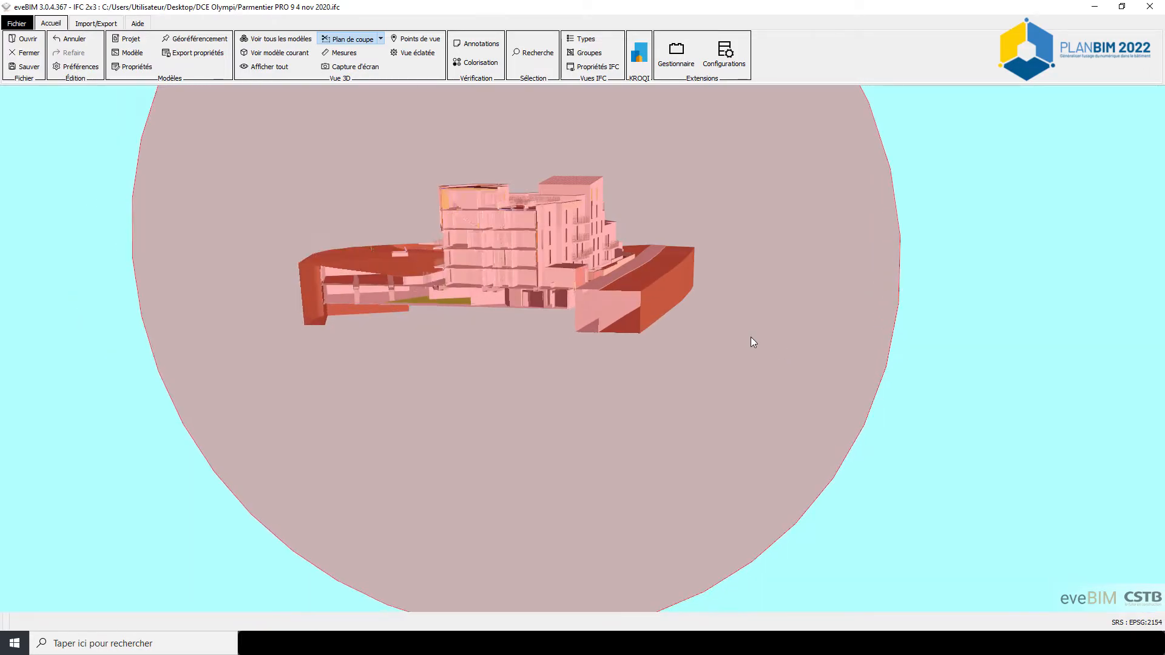
scroll(485, 276, up, 5)
scroll(498, 262, up, 4)
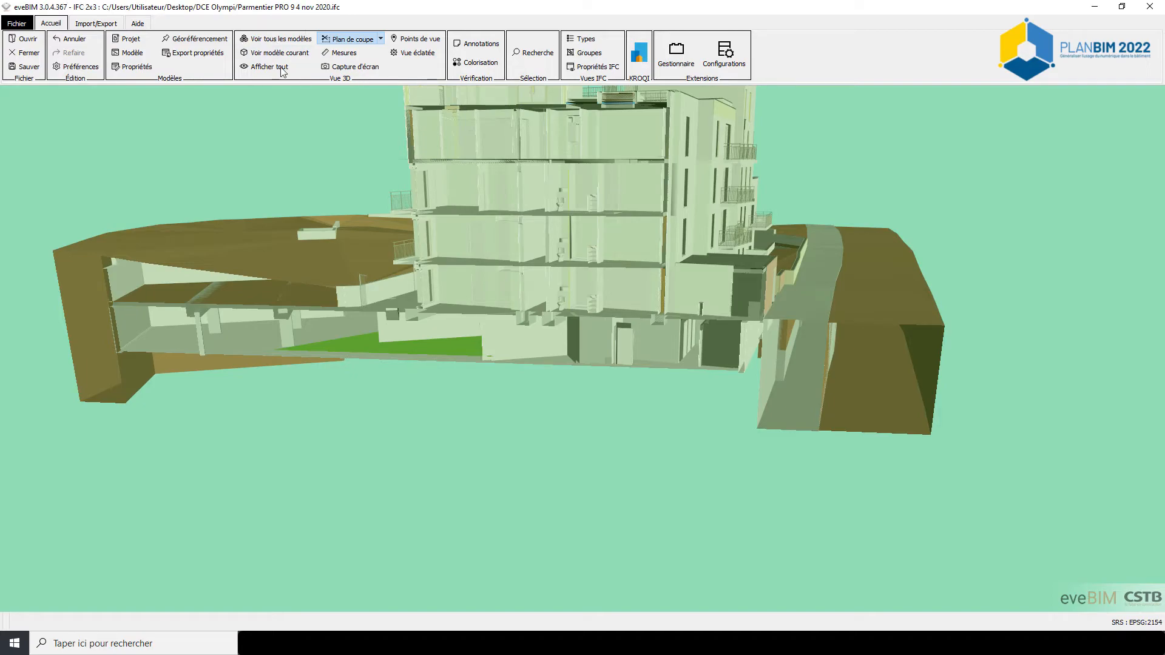
Open the section plane settings, hide the 3D manipulator and set the XZ plane's distance to 4.84 m
click(380, 38)
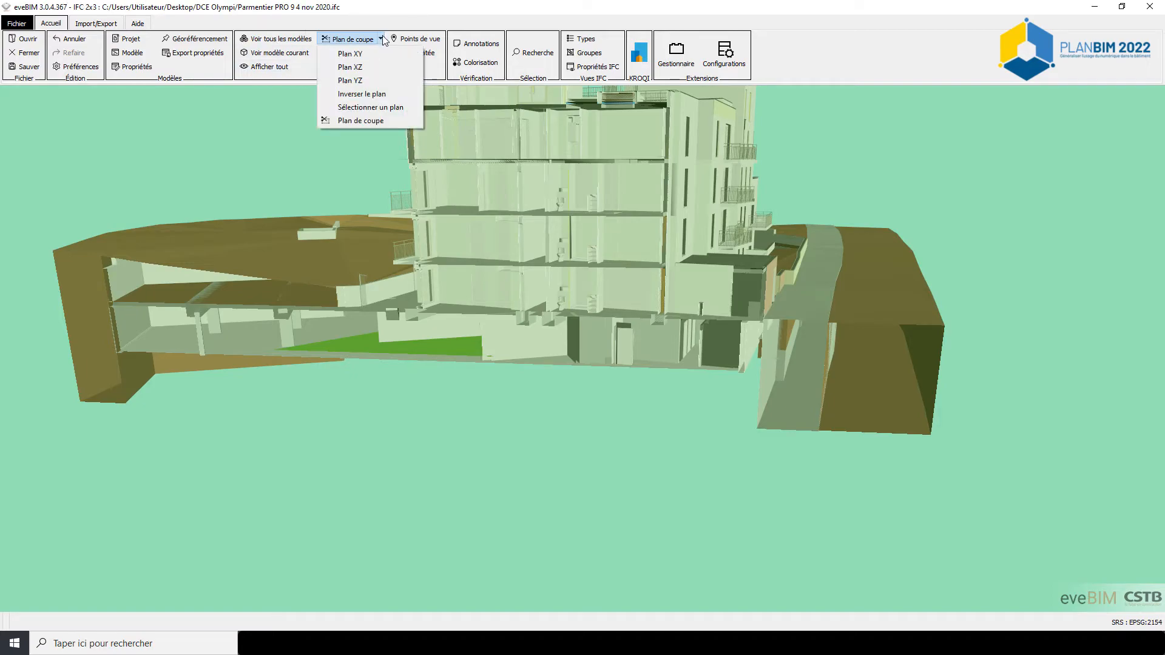
click(368, 121)
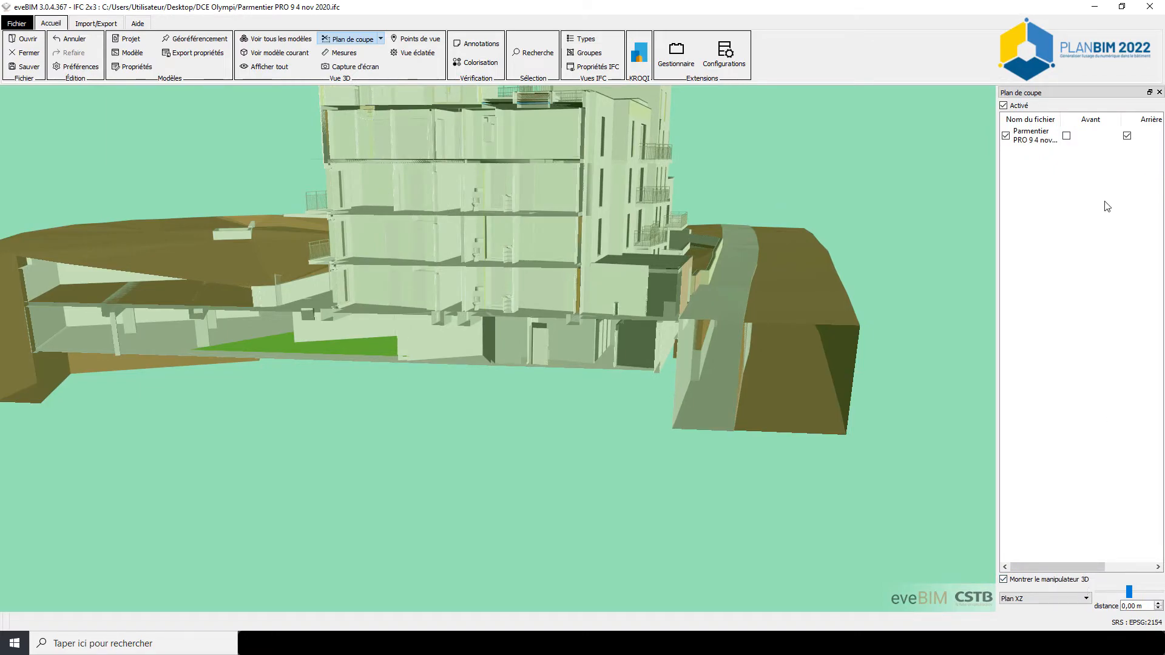
click(1003, 580)
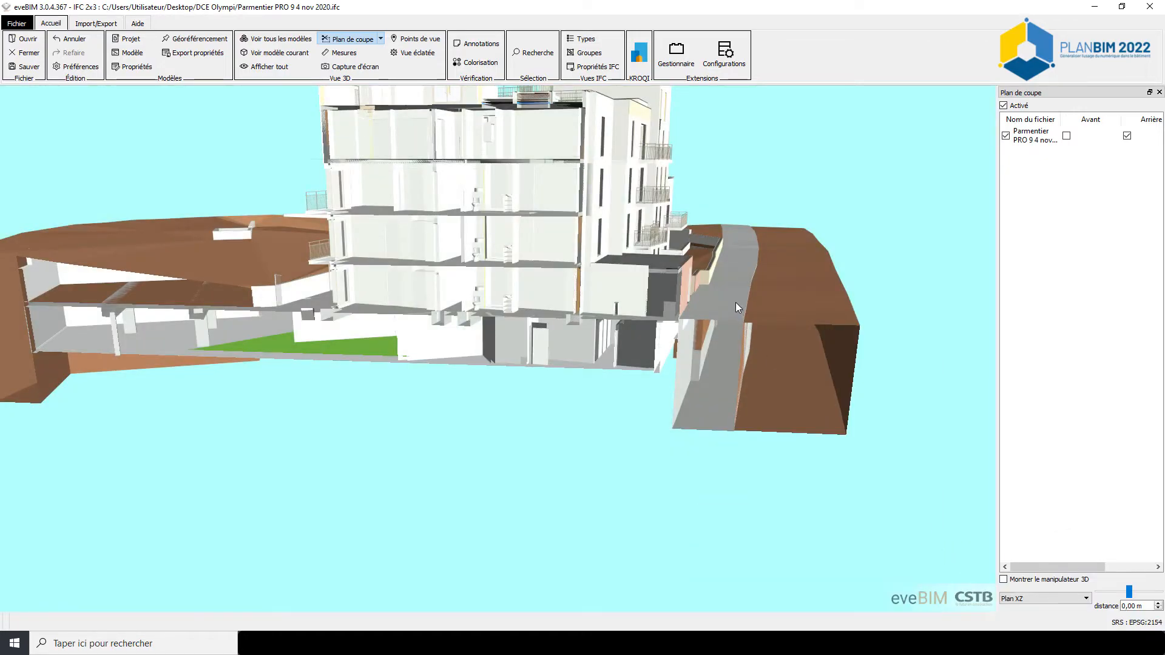
drag(1129, 598, 1131, 597)
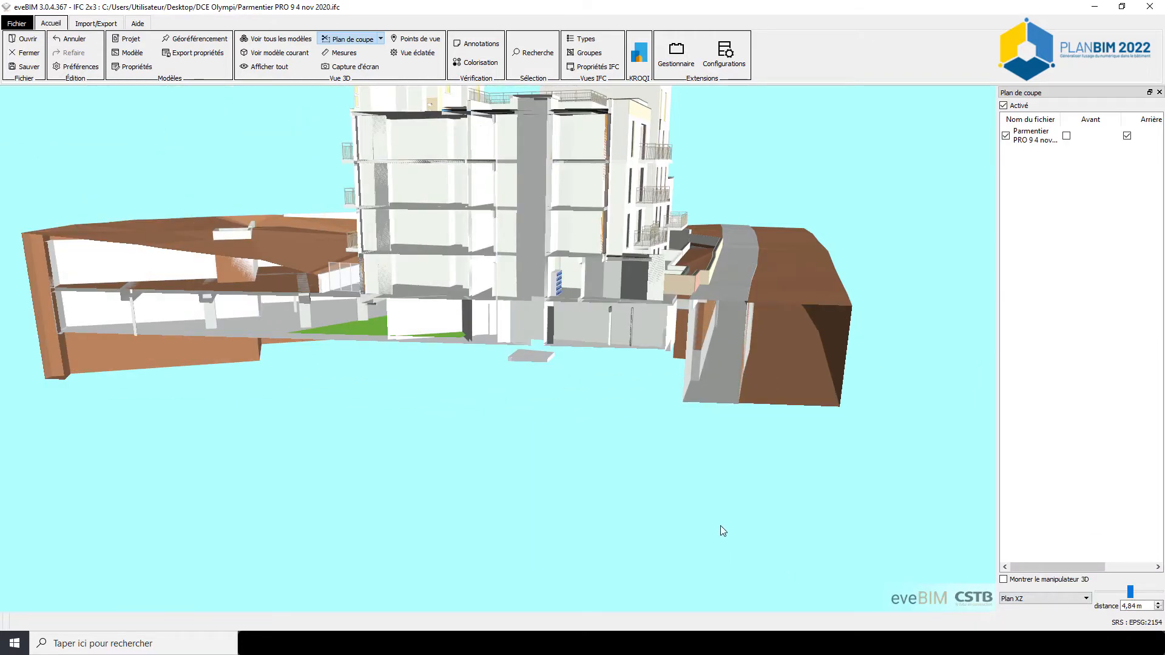
Examine the section through the building's storeys up close and fit the current model in the view
scroll(532, 265, up, 4)
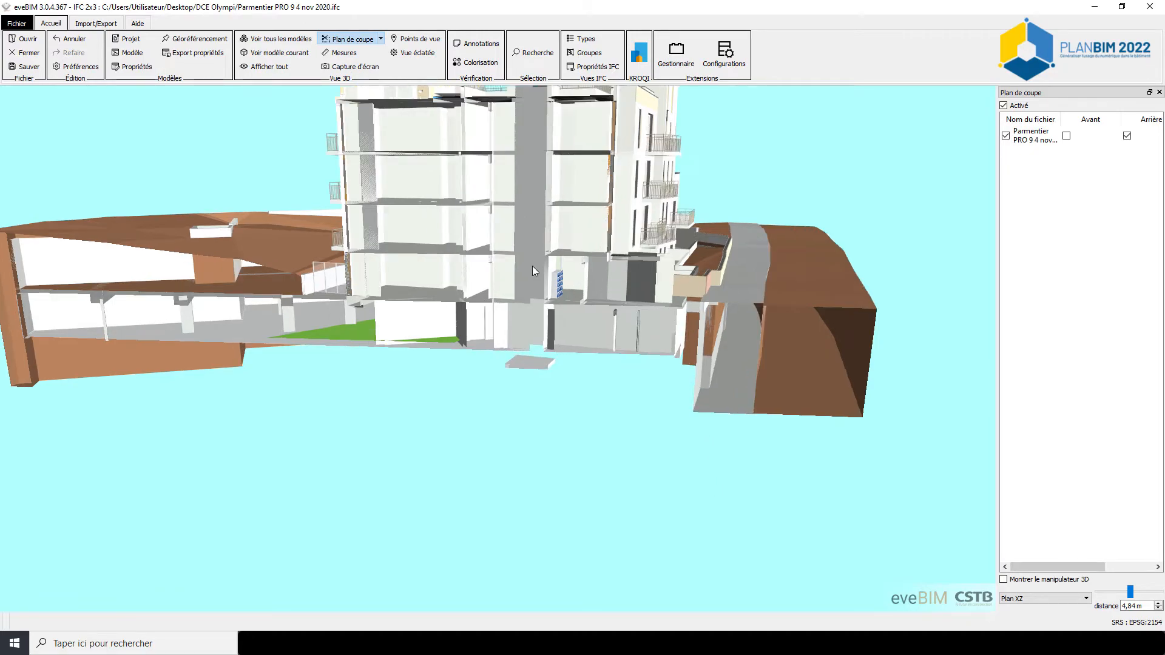
scroll(533, 264, up, 1)
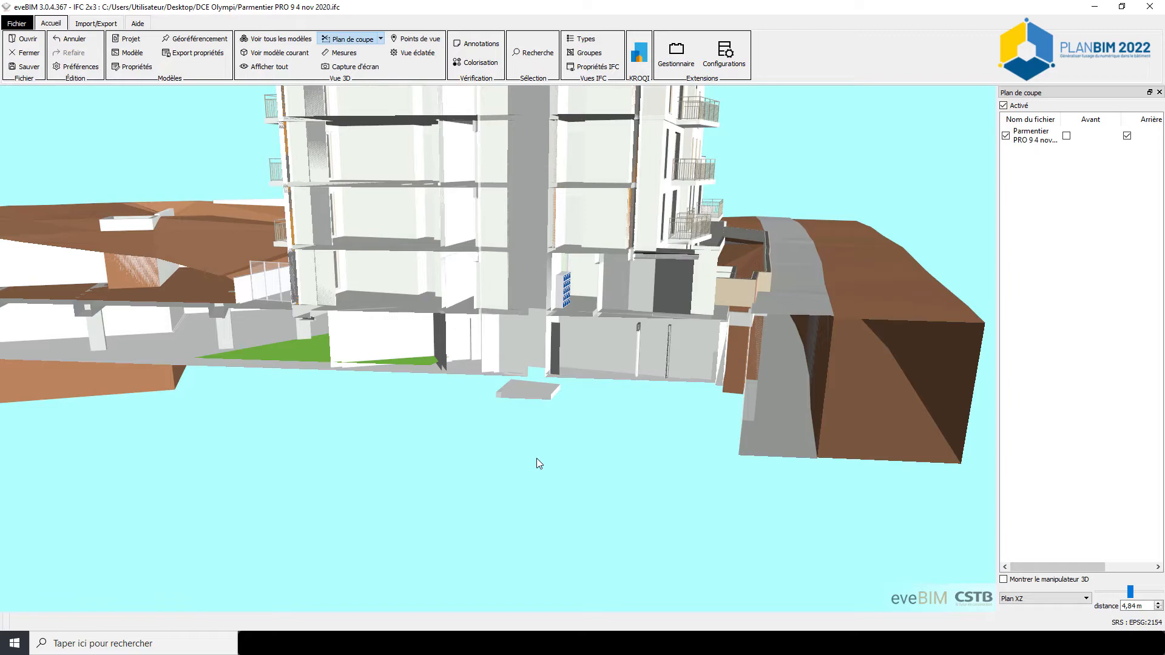
scroll(536, 459, down, 5)
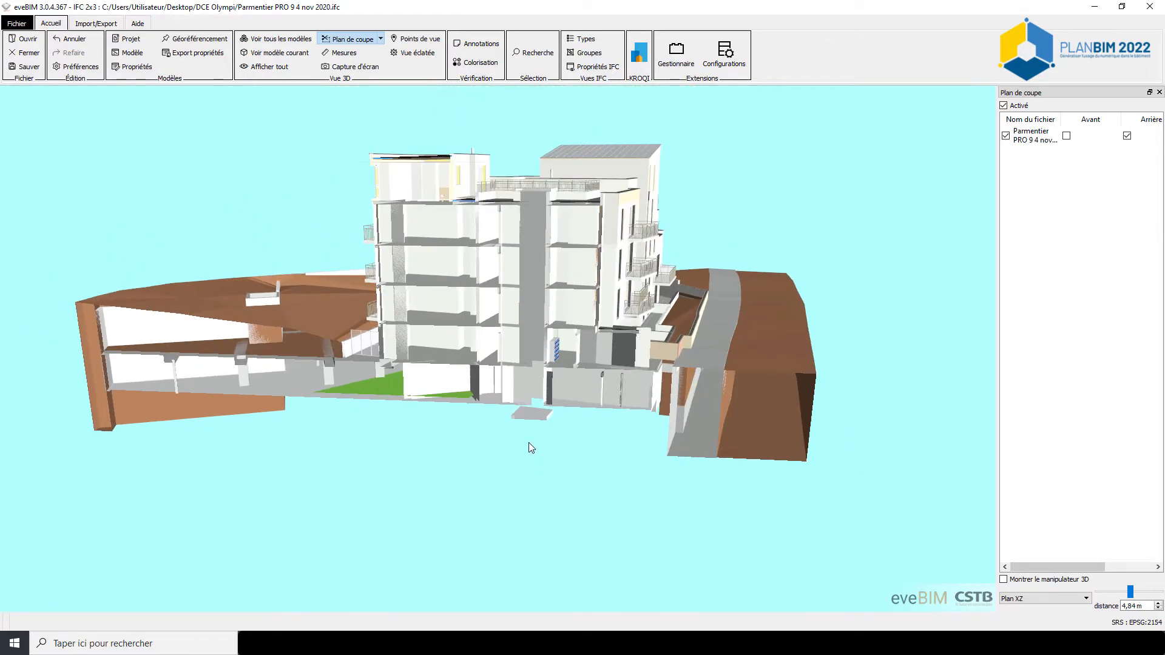
scroll(532, 450, down, 1)
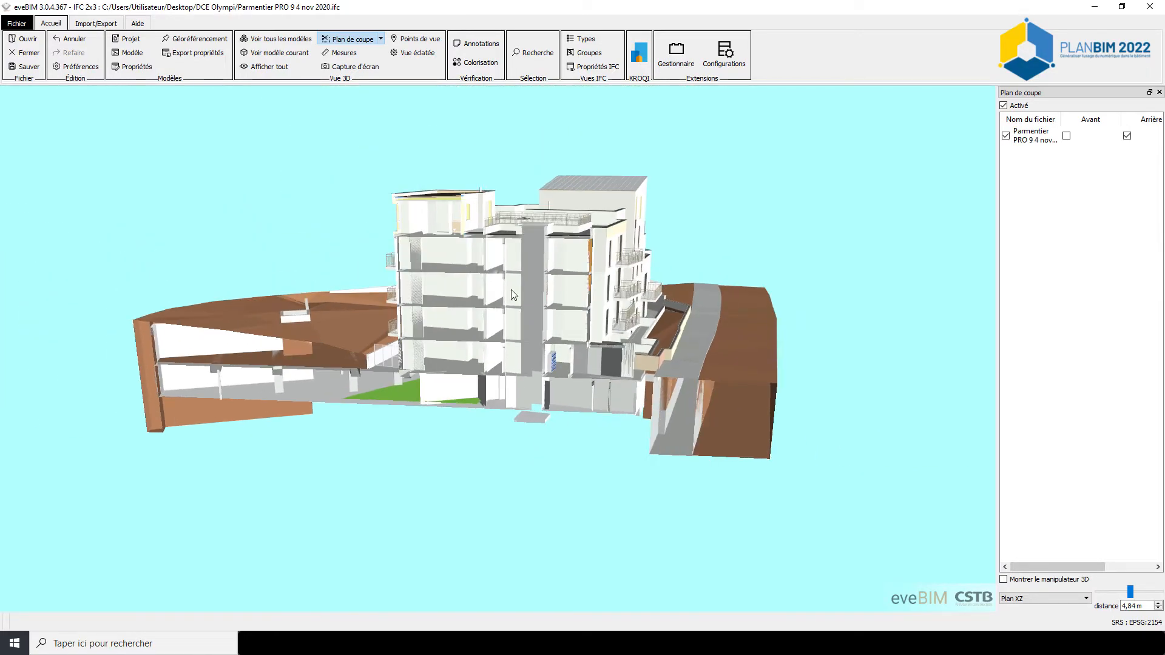
click(269, 55)
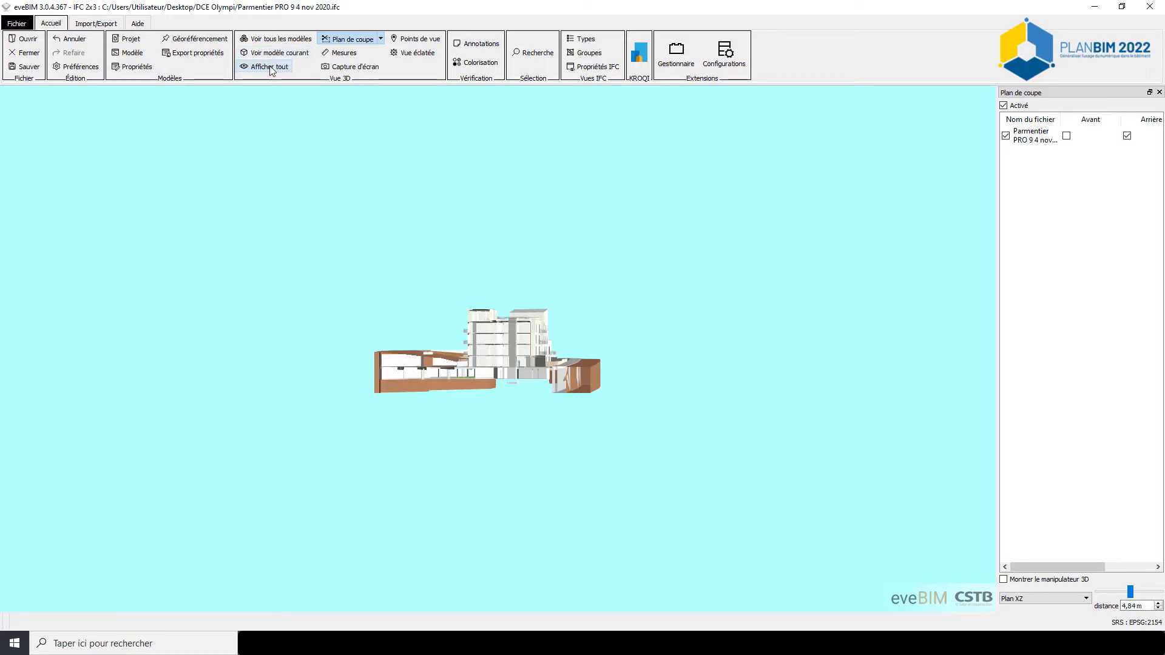
scroll(679, 358, up, 1)
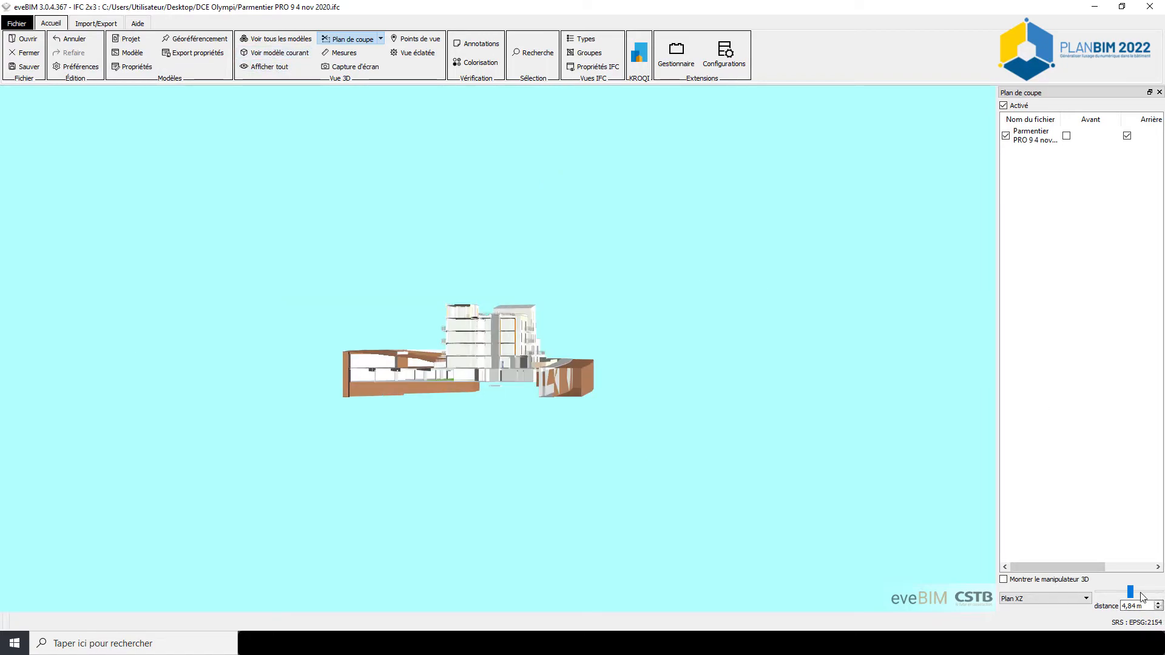
Set the XZ section plane's distance to -100 m and turn the section off
drag(1130, 592, 1096, 598)
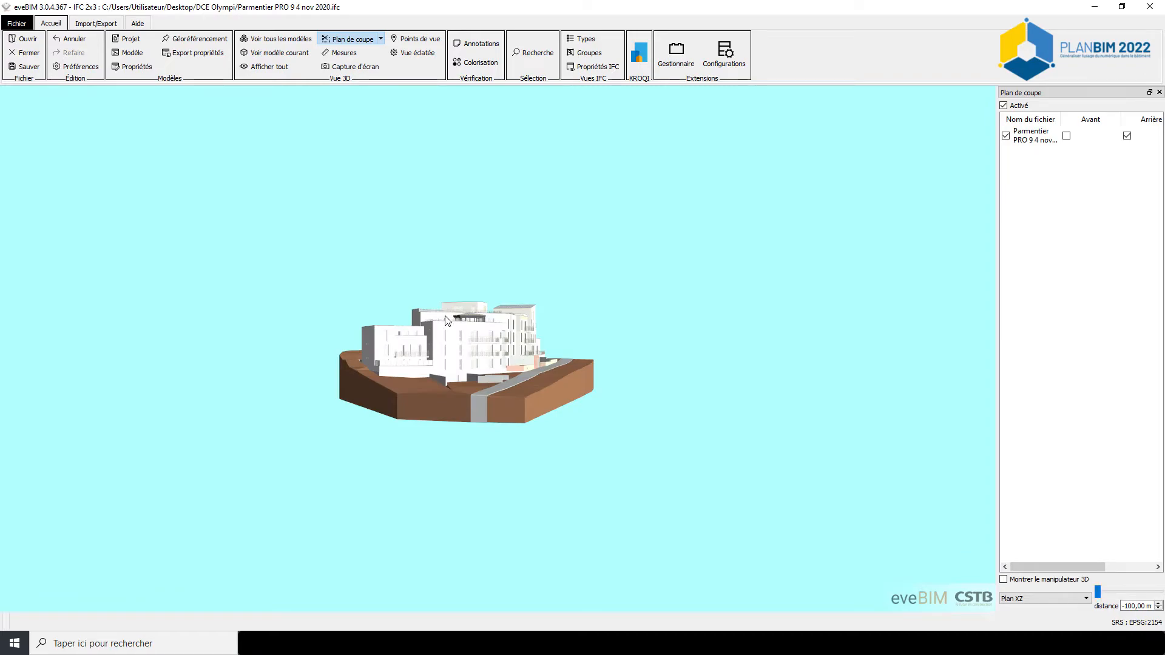
scroll(667, 435, up, 5)
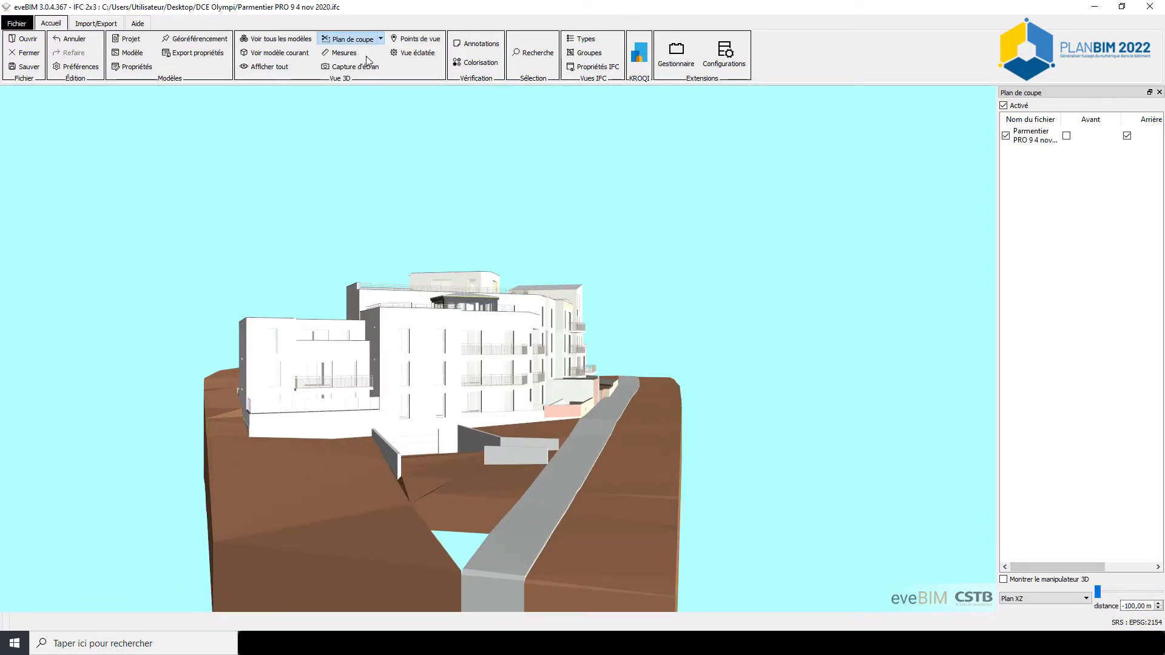
click(359, 39)
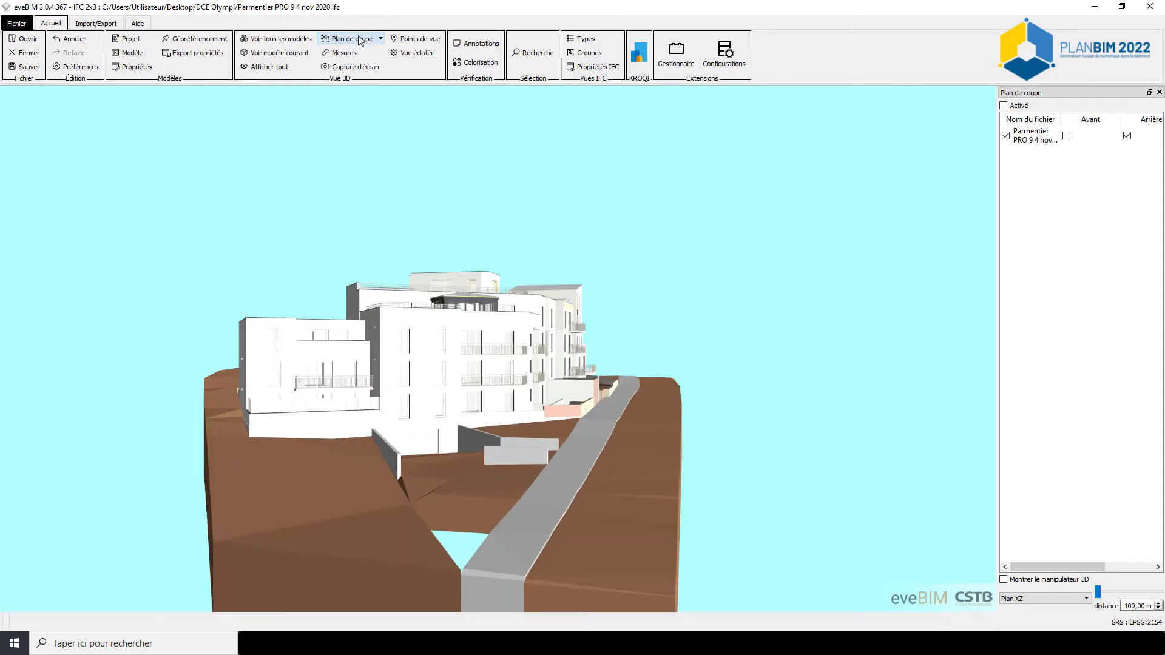
Cut the building with a section plane picked on a façade wall, at a distance of 12.62 m, and turn the section off
click(381, 40)
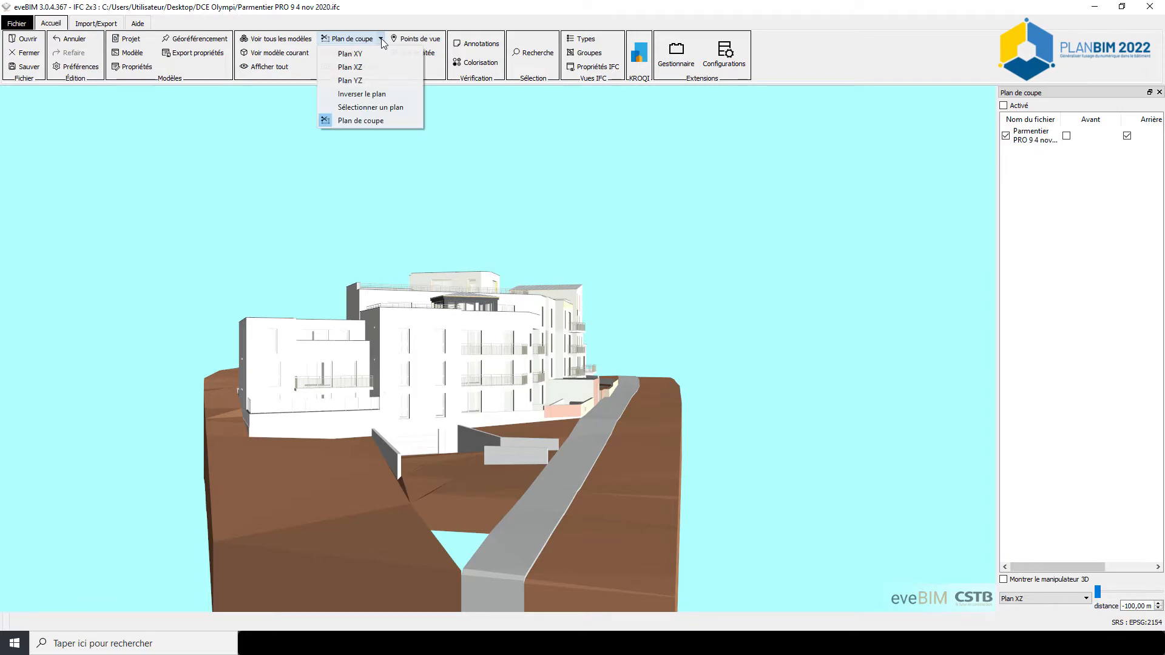
click(364, 107)
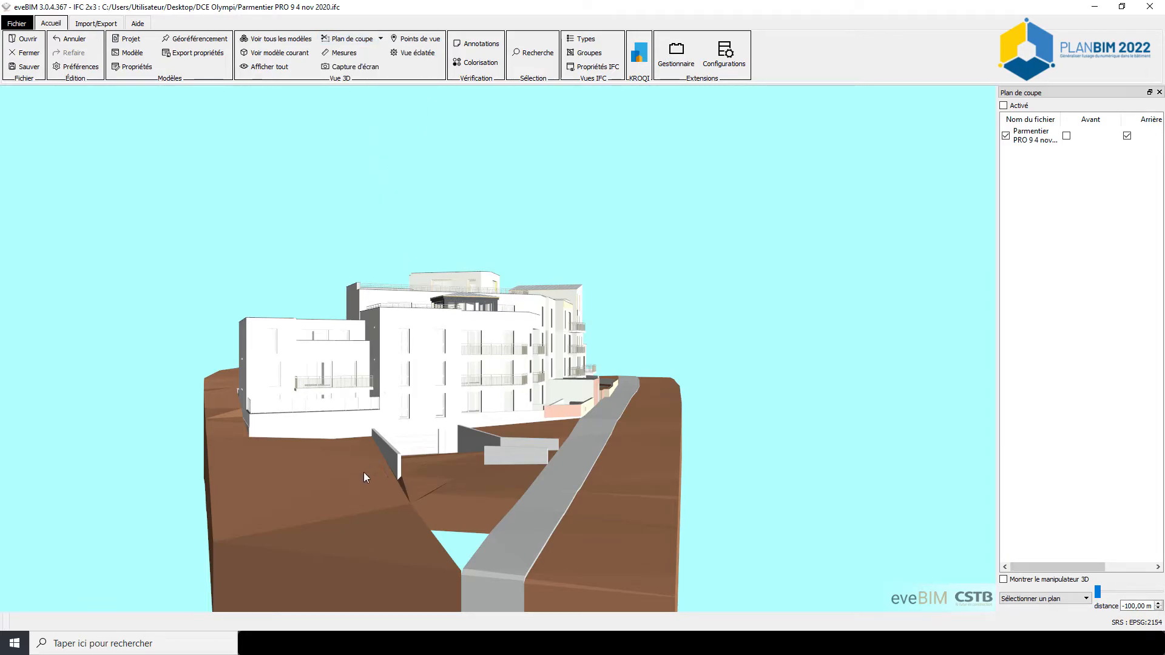
click(427, 381)
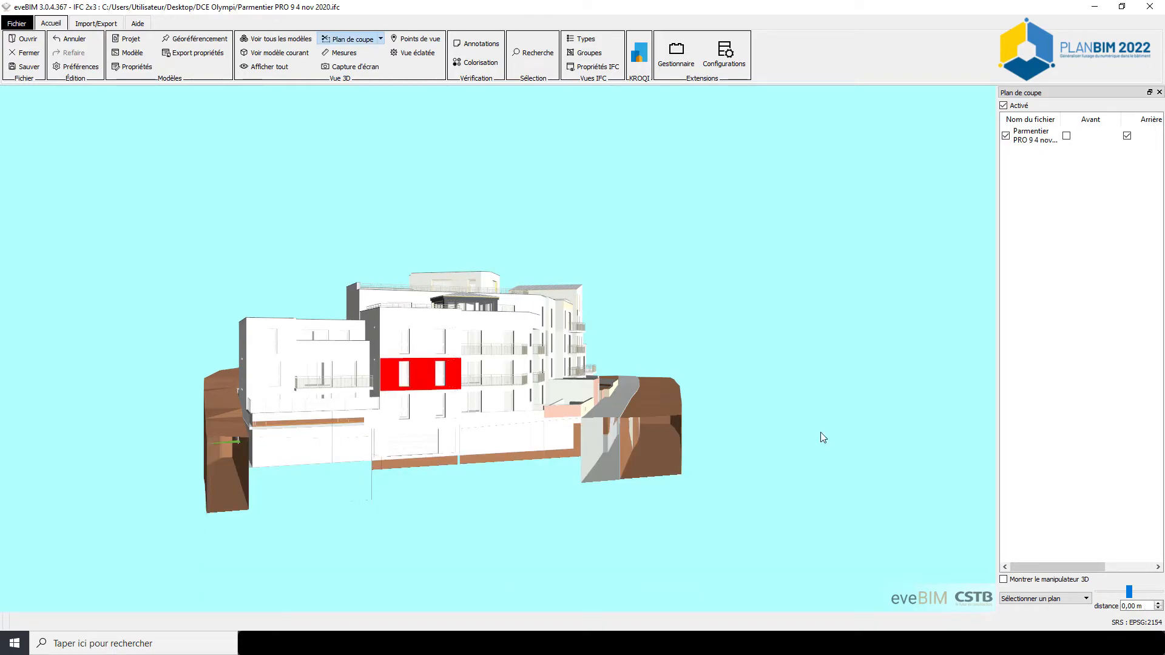
mouse_move(1130, 597)
mouse_down()
mouse_move(1114, 591)
mouse_move(1144, 594)
mouse_up()
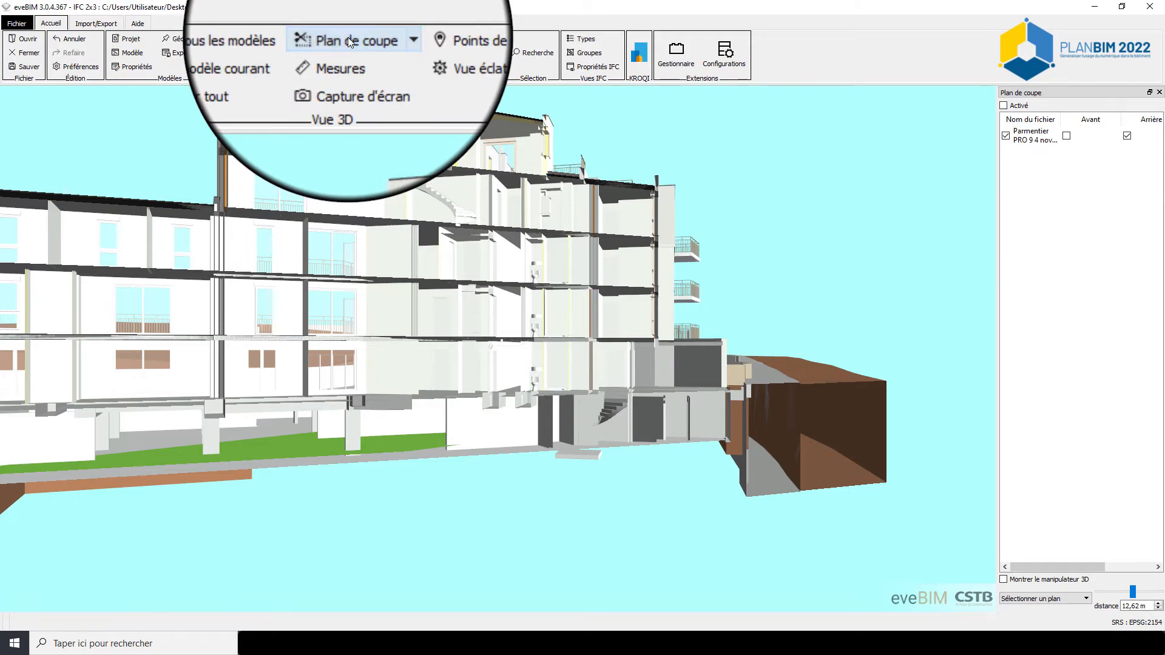
click(347, 38)
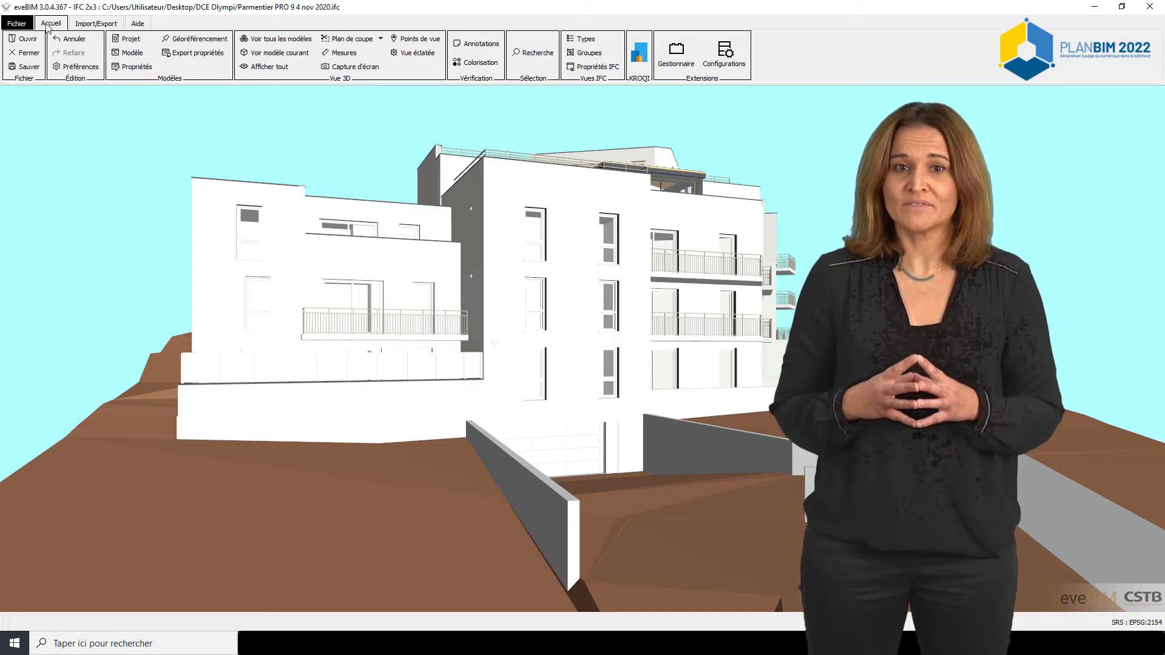
Open the OLYMPI_BAS_CVC_MAQ_DCE_TTN file alongside the Parmentier model, then hide the Parmentier model and show it again
click(23, 38)
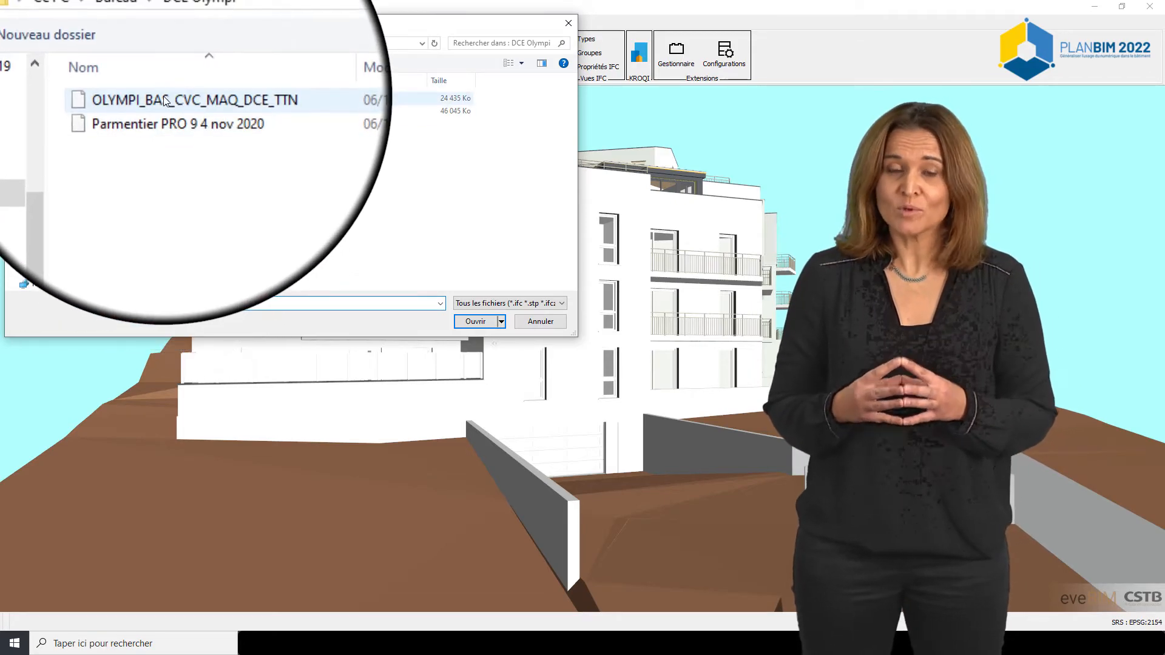
double_click(164, 102)
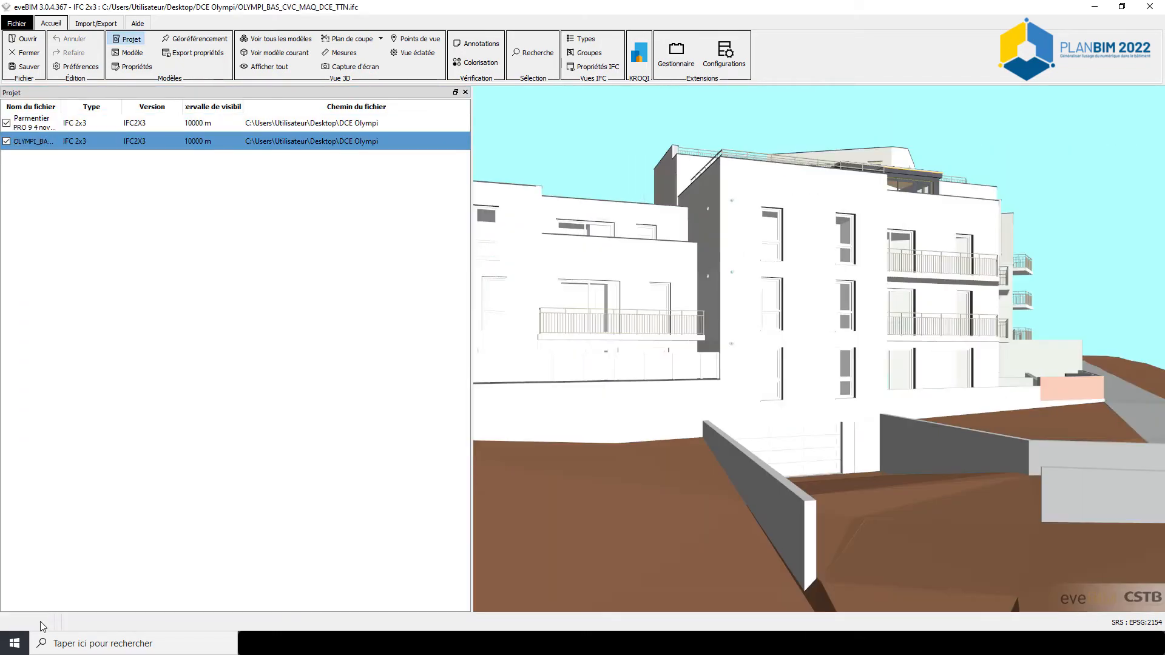
click(7, 123)
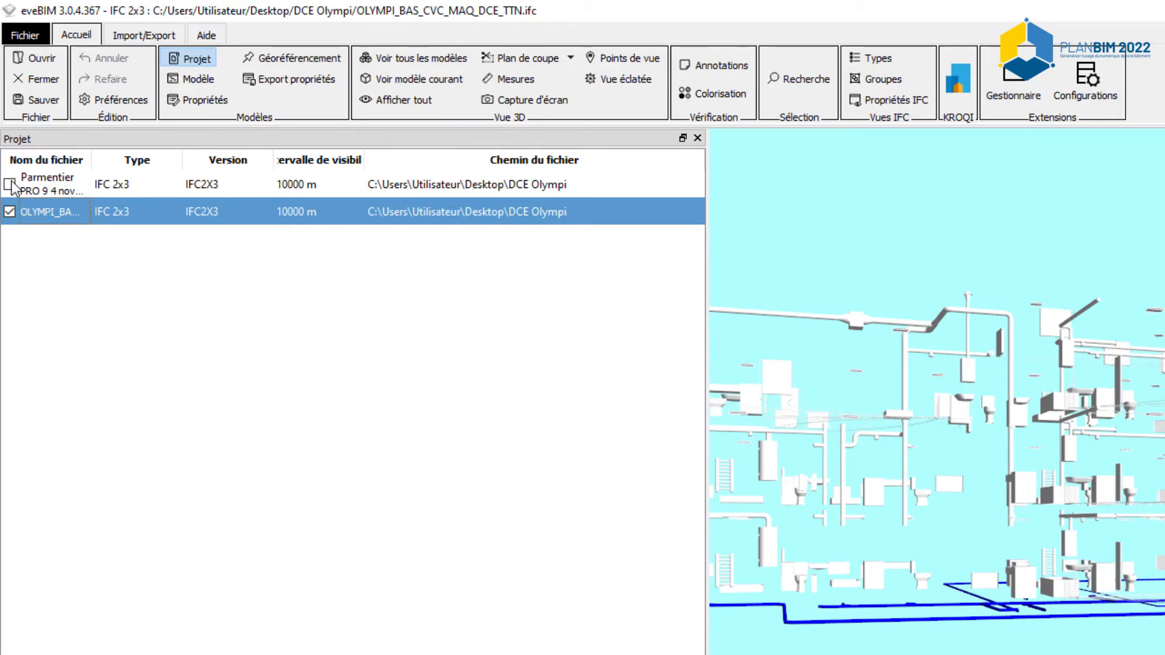
click(9, 185)
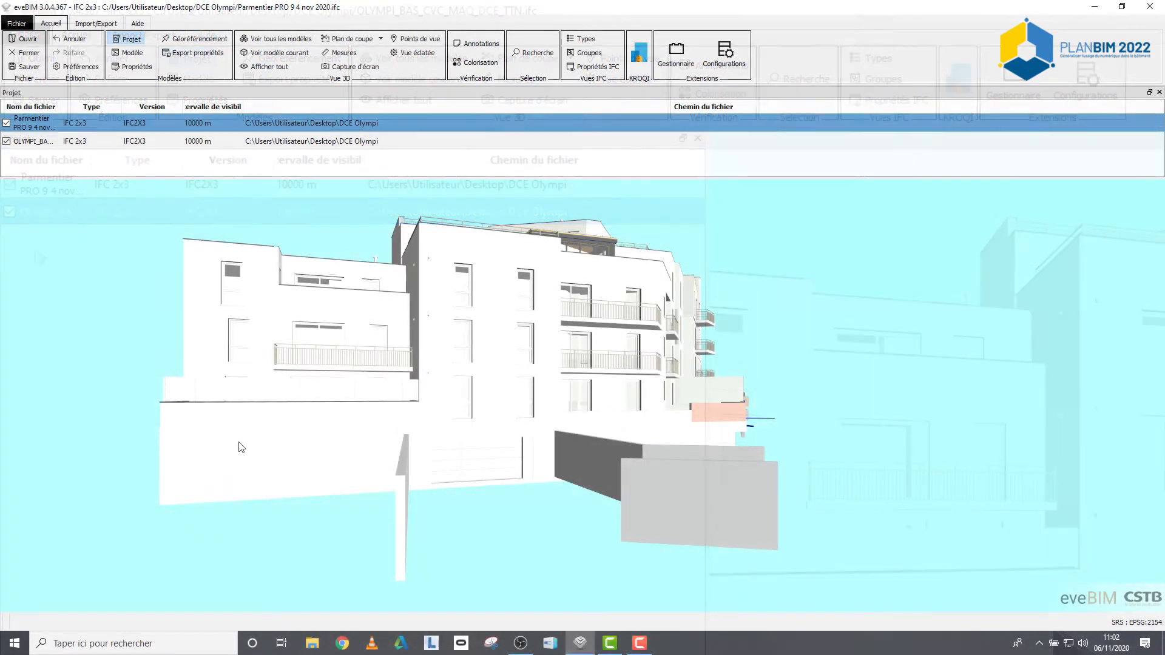
Hide the Parmentier model's storeys above the selected basement wall and view the exposed lower level from above
click(241, 447)
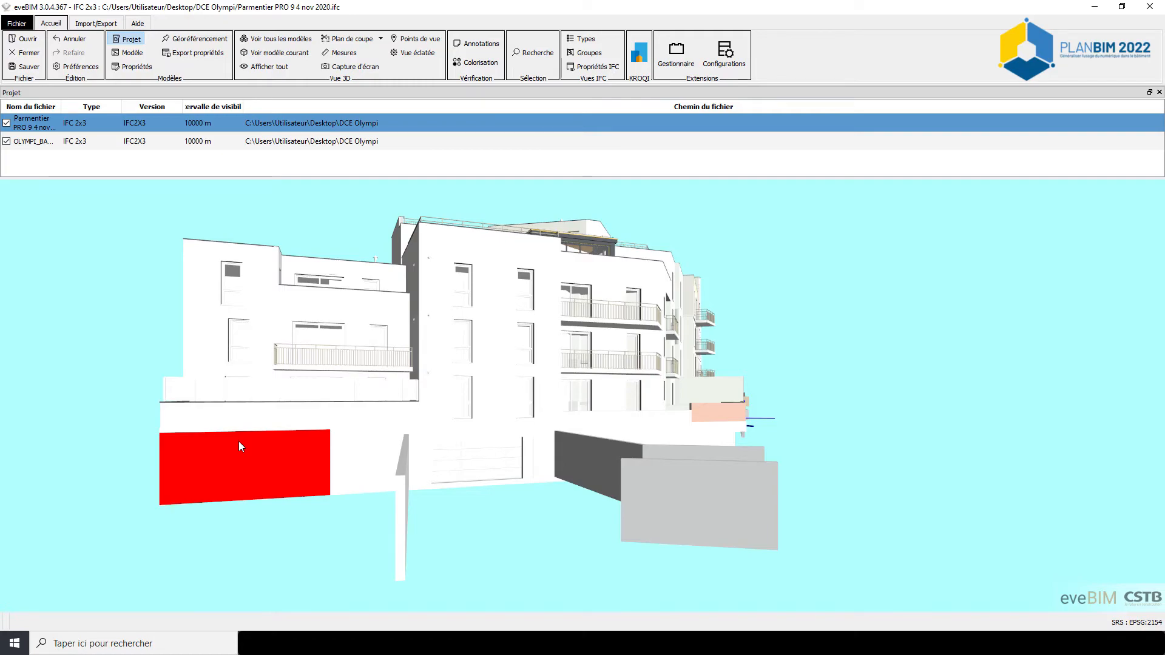
right_click(241, 447)
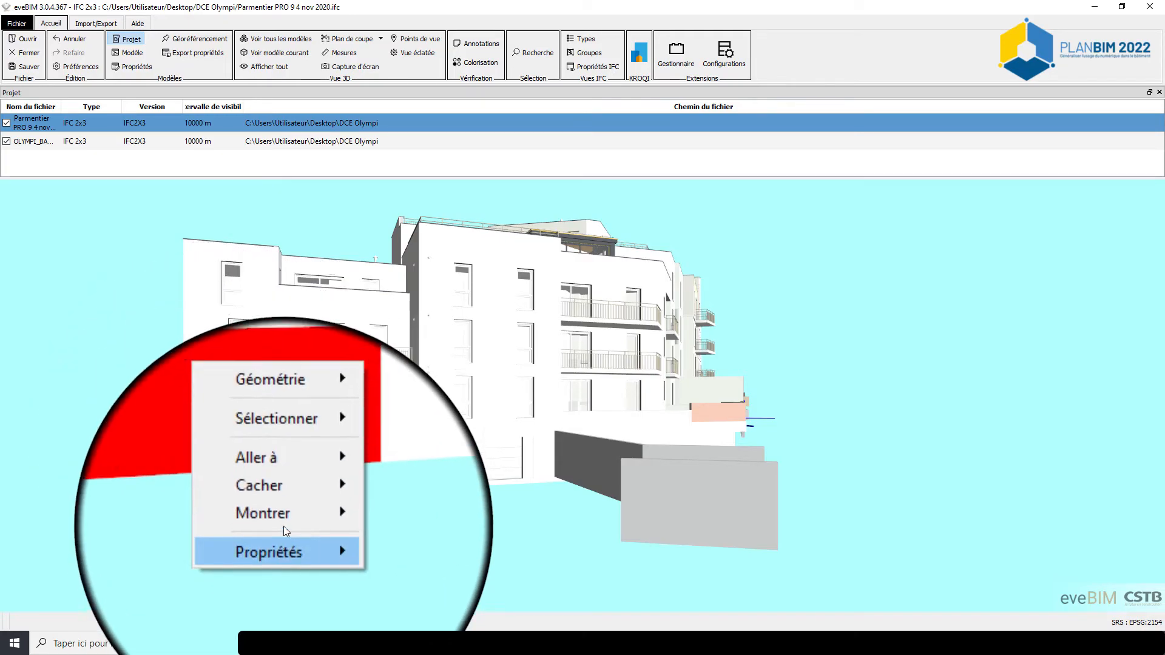
mouse_move(315, 510)
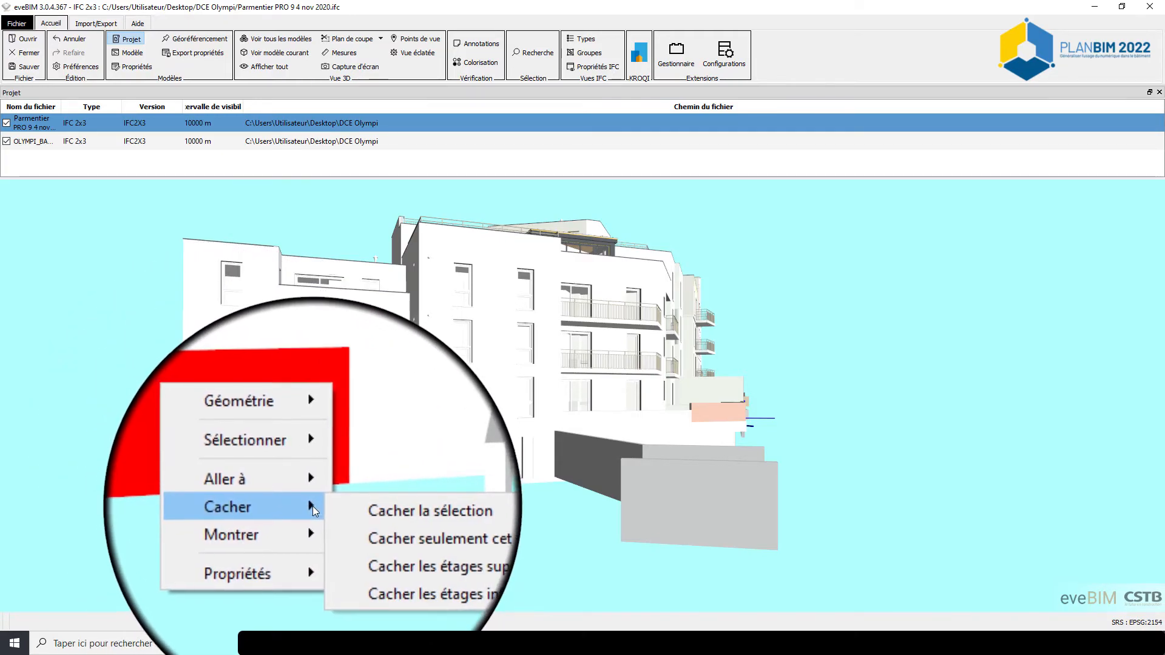
click(348, 531)
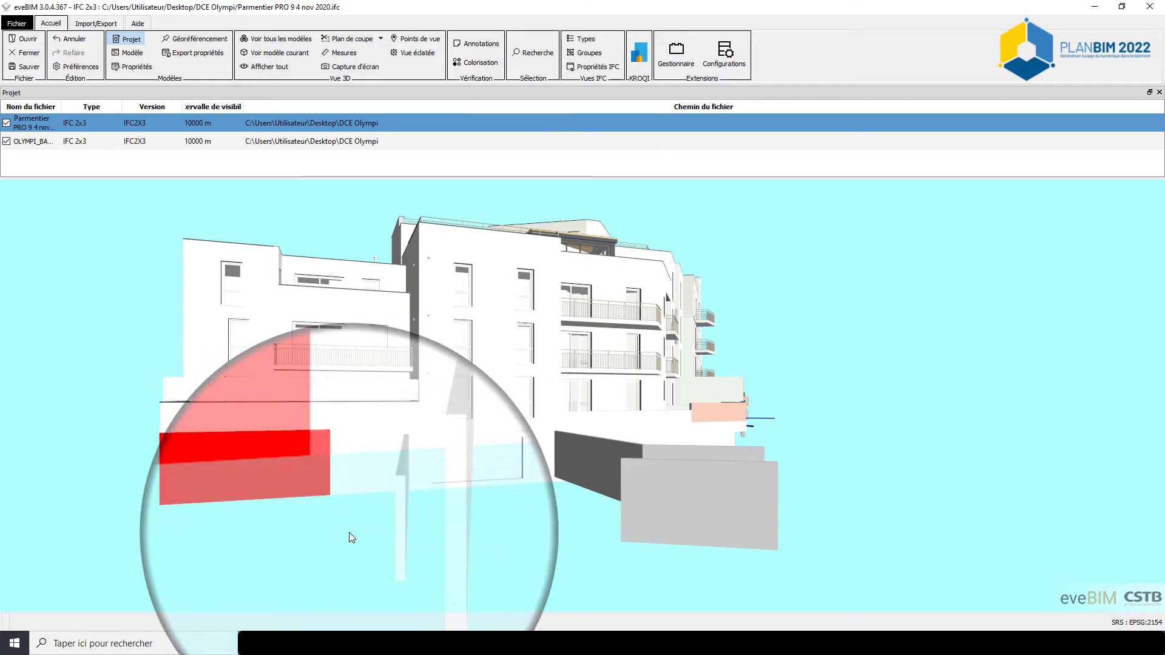
drag(354, 469, 353, 542)
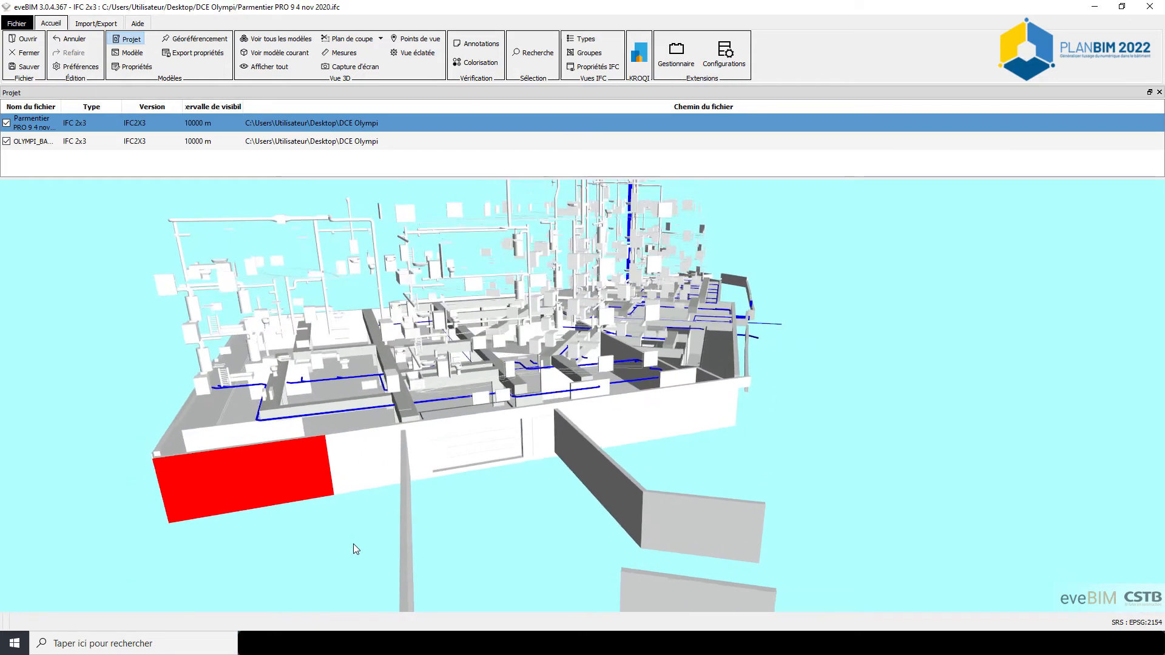
scroll(344, 514, up, 2)
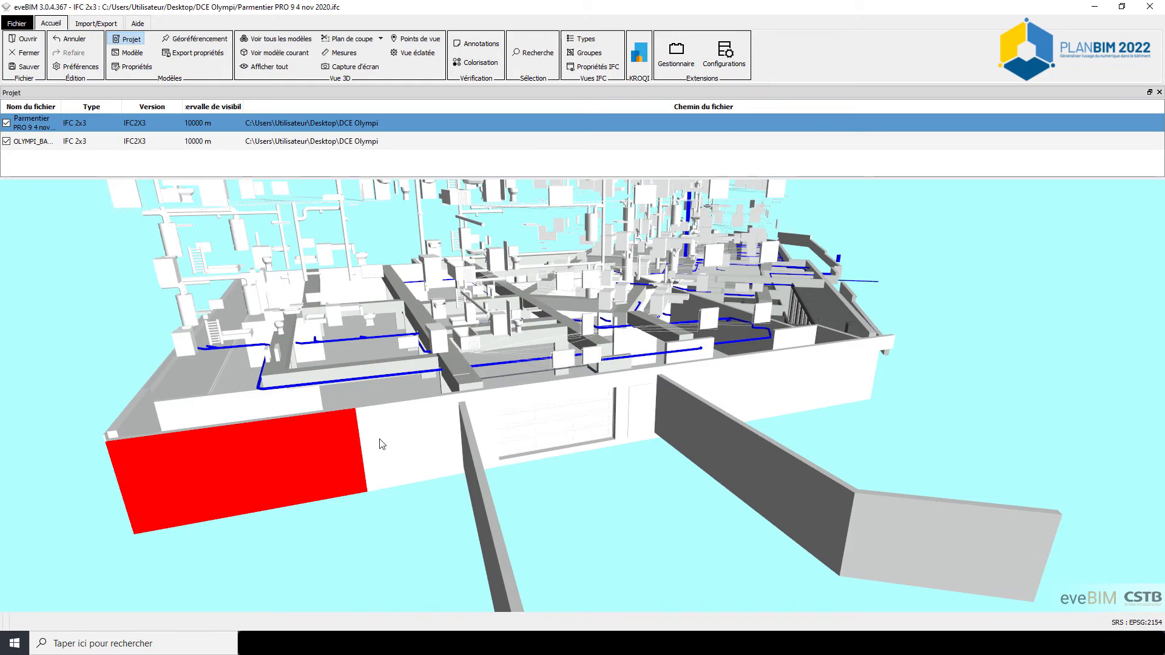
scroll(357, 410, up, 3)
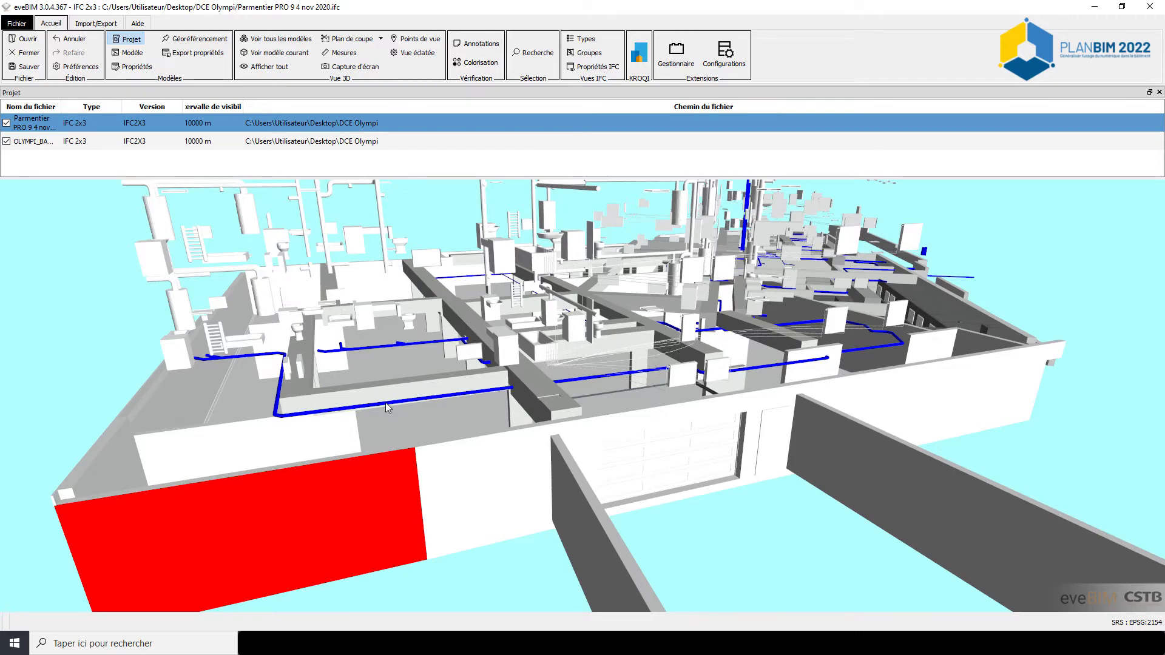
Hide the storeys above the selected blue pipe network in the OLYMPI_BAS_CVC model and view the basement pipes
click(382, 401)
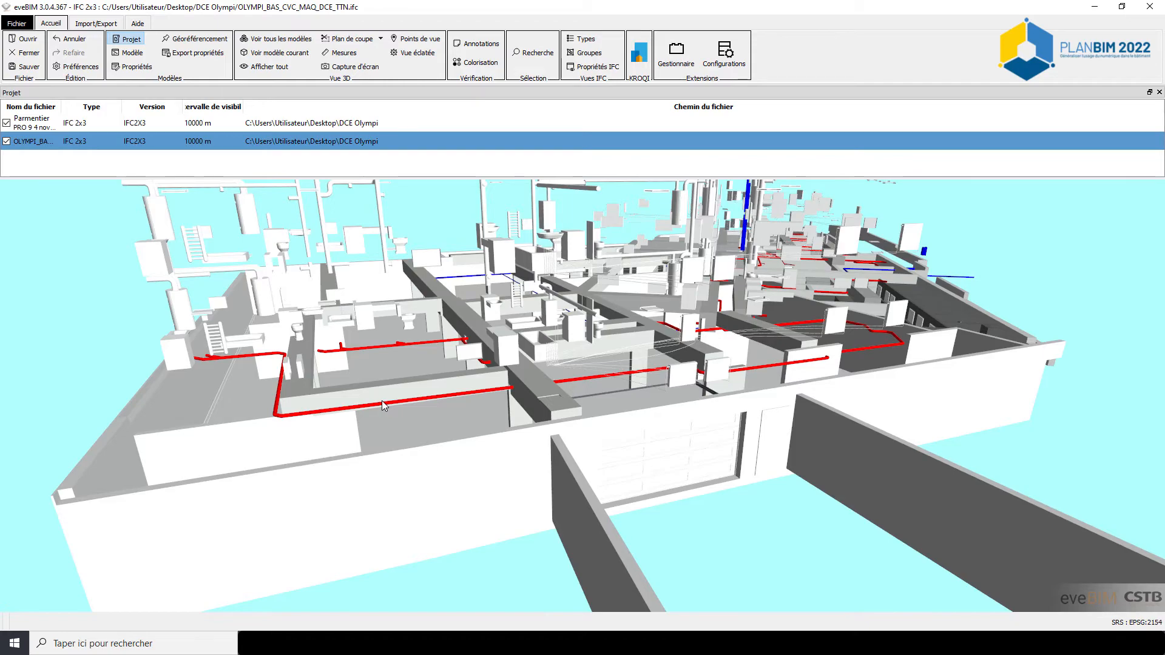
right_click(381, 402)
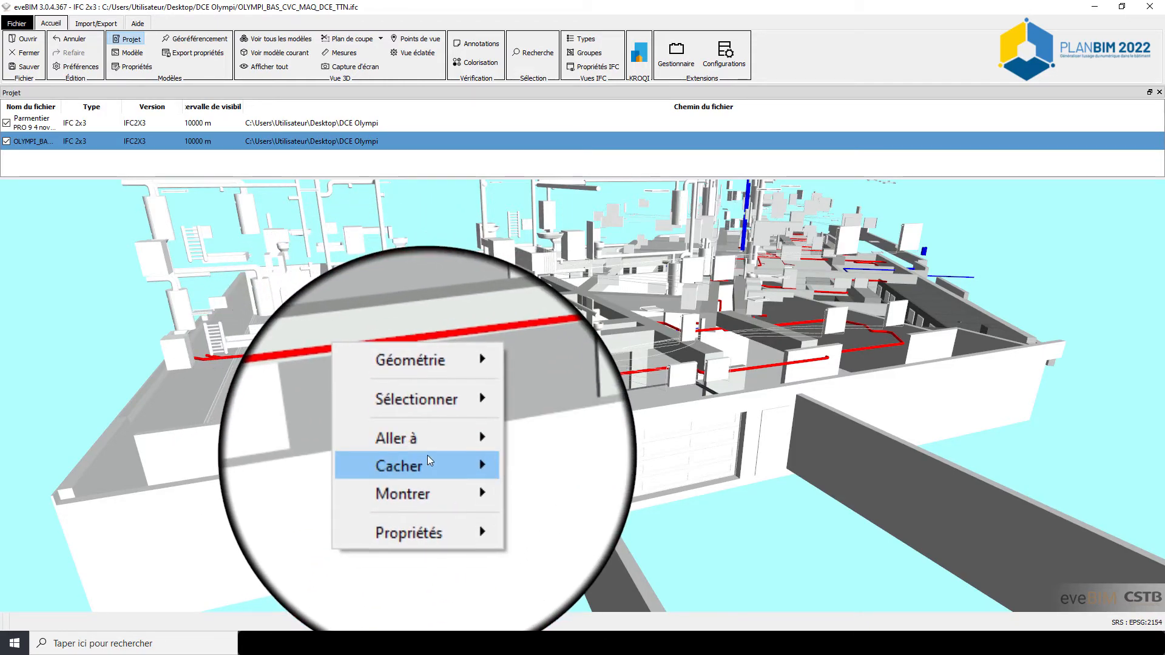
mouse_move(429, 460)
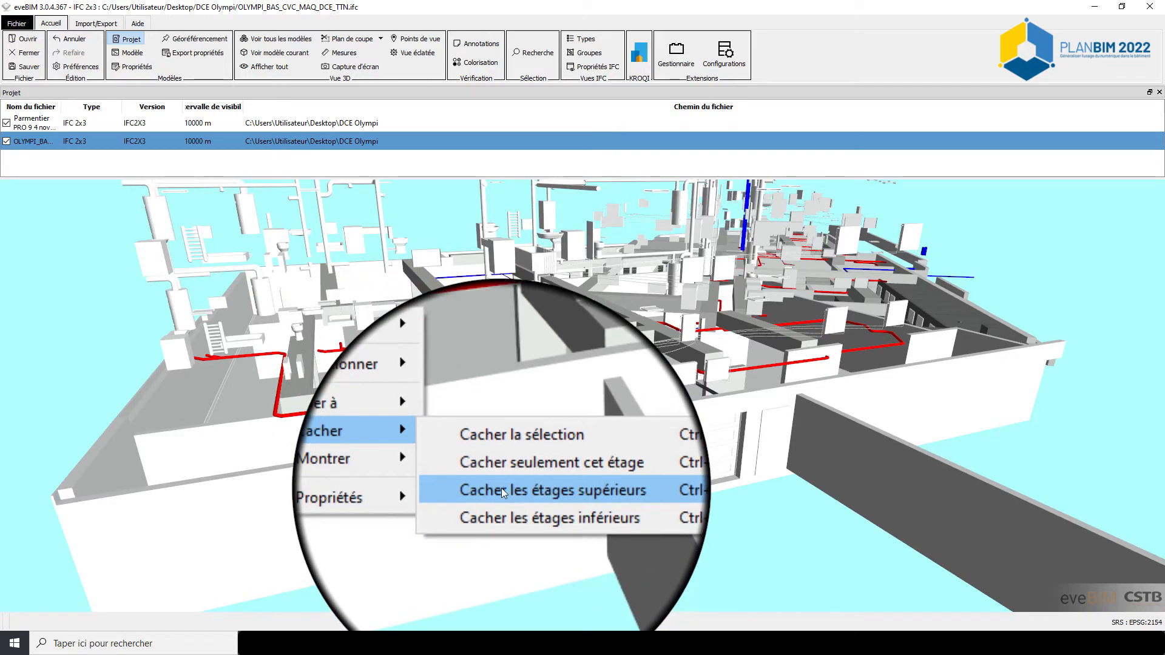
click(502, 489)
scroll(484, 515, down, 4)
drag(519, 397, 507, 475)
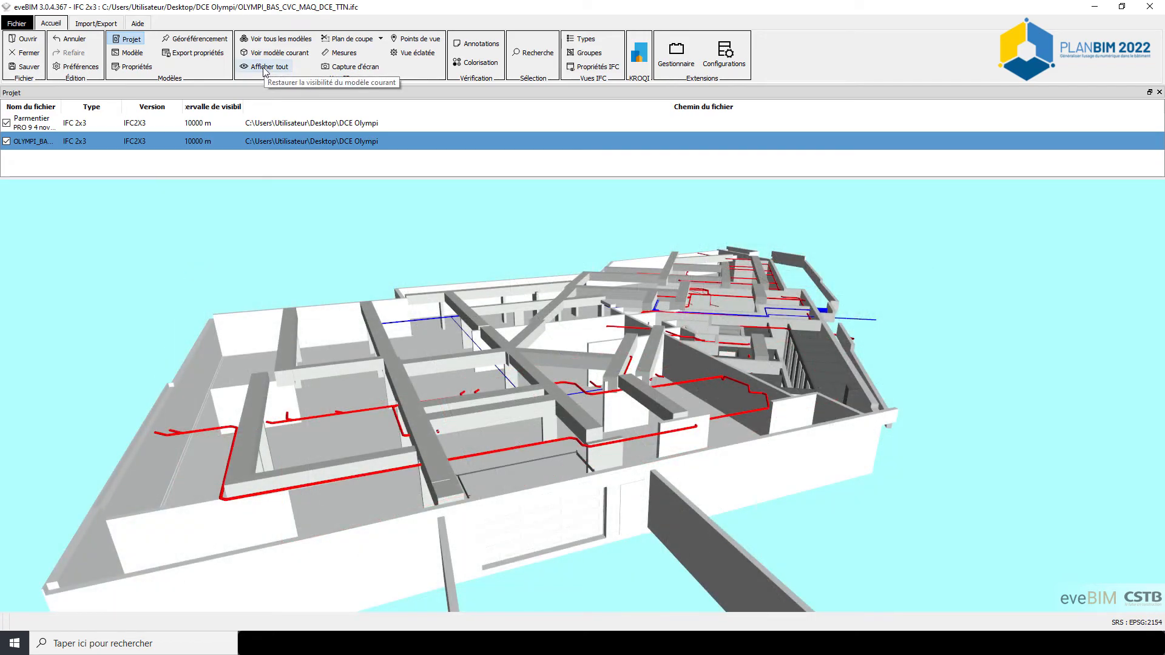
Restore the visibility of all elements in both models and fit the Parmentier model in the view
click(265, 68)
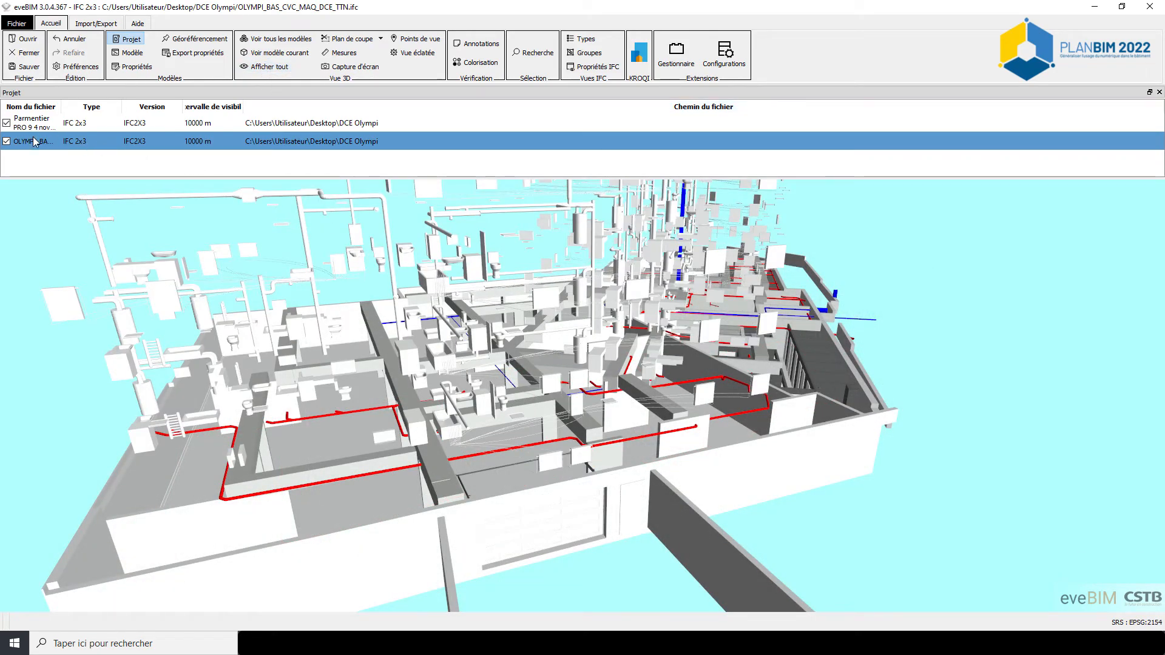
click(307, 124)
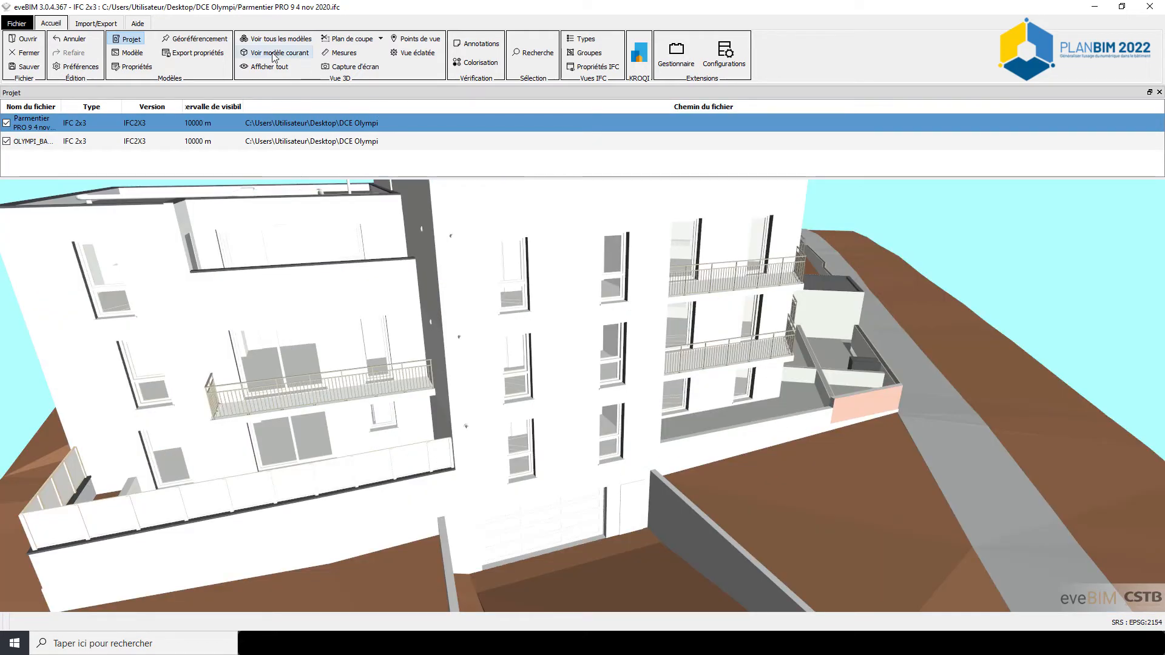
click(273, 54)
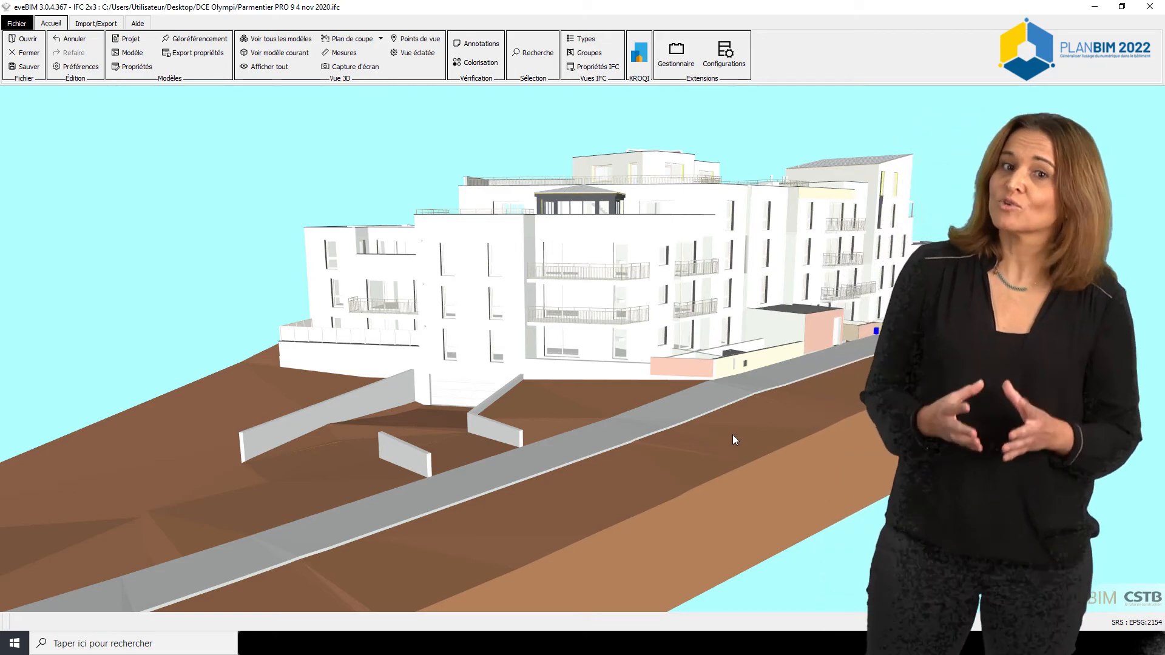
Capture the 3D view of the whole building and its site, bring up the PNG save dialog and cancel it
drag(772, 417, 593, 395)
scroll(592, 395, down, 3)
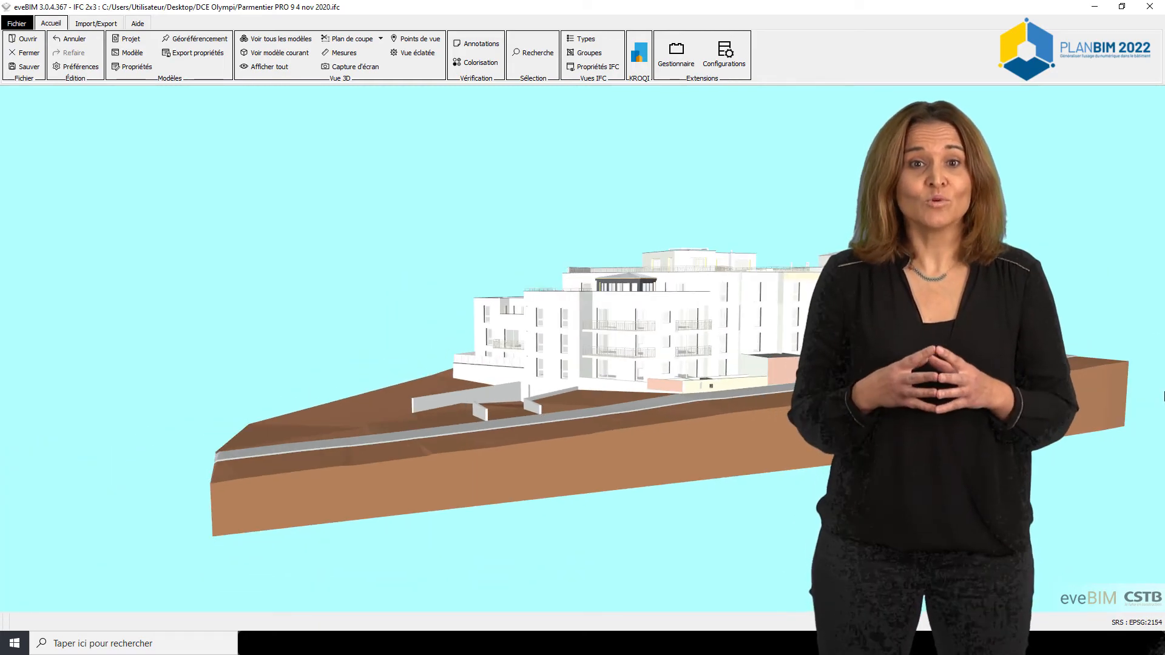
scroll(1163, 396, up, 2)
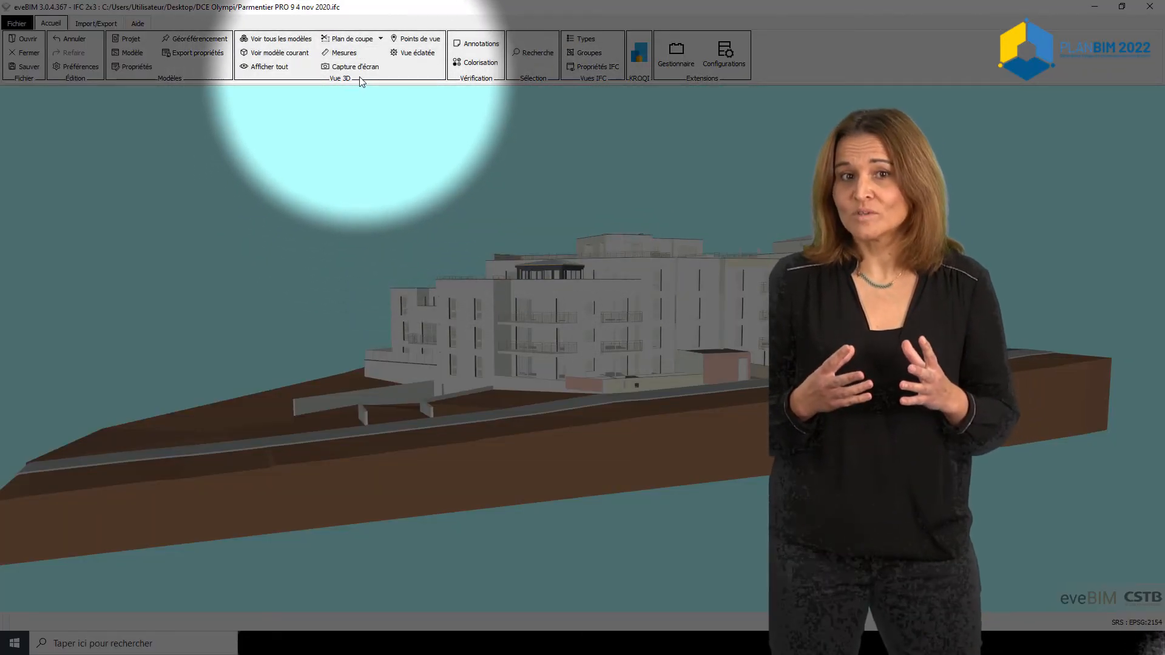
click(356, 67)
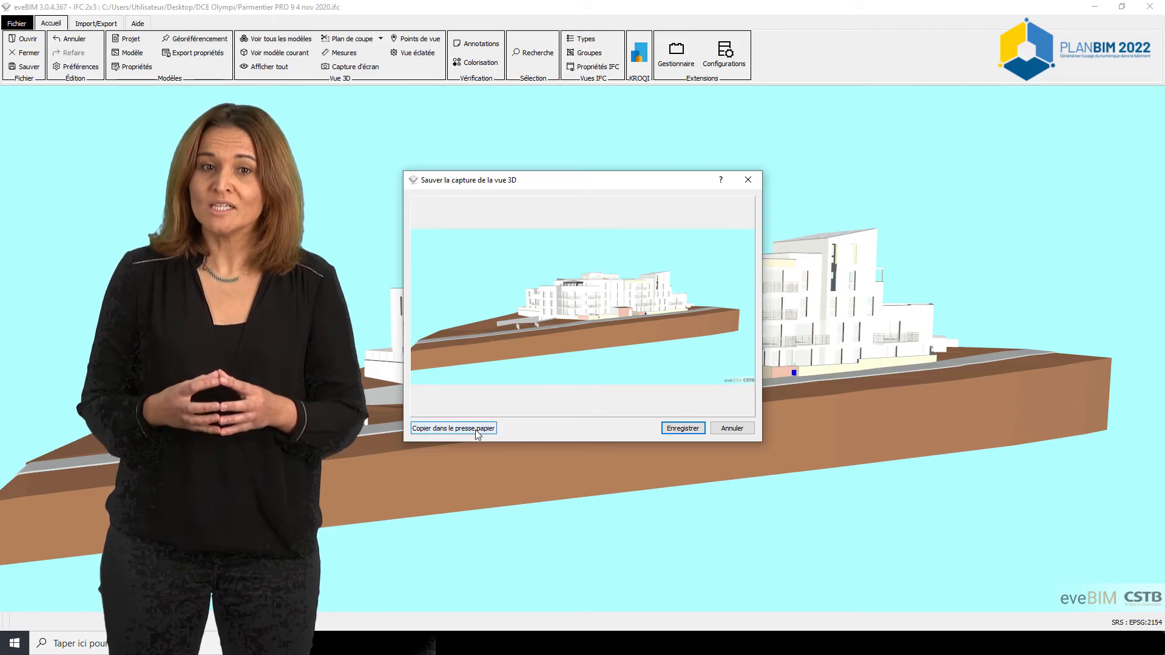
click(685, 427)
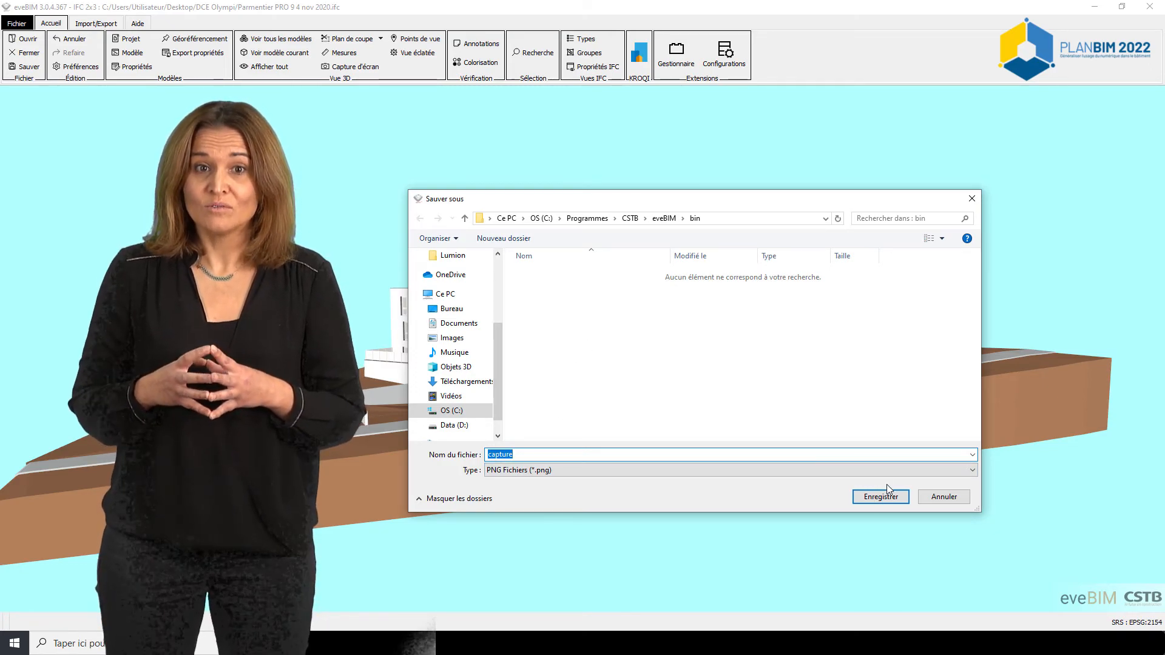
click(944, 497)
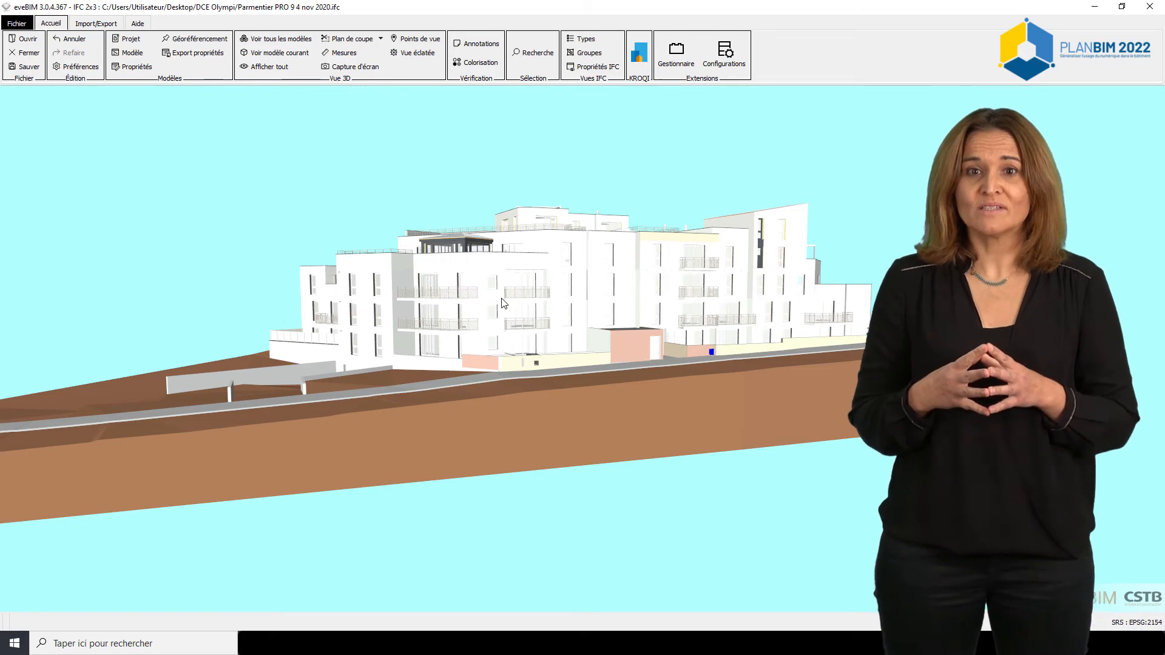
Show the project's file list and close the OLYMPI_BAS_CVC and Parmentier models
click(128, 39)
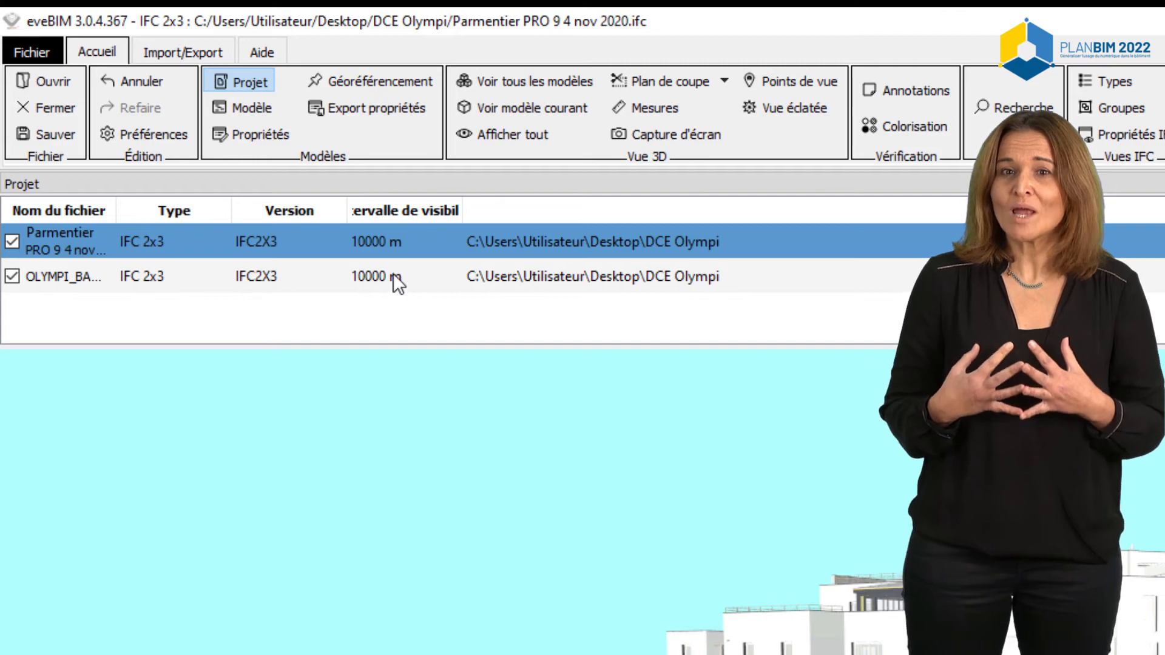
click(652, 279)
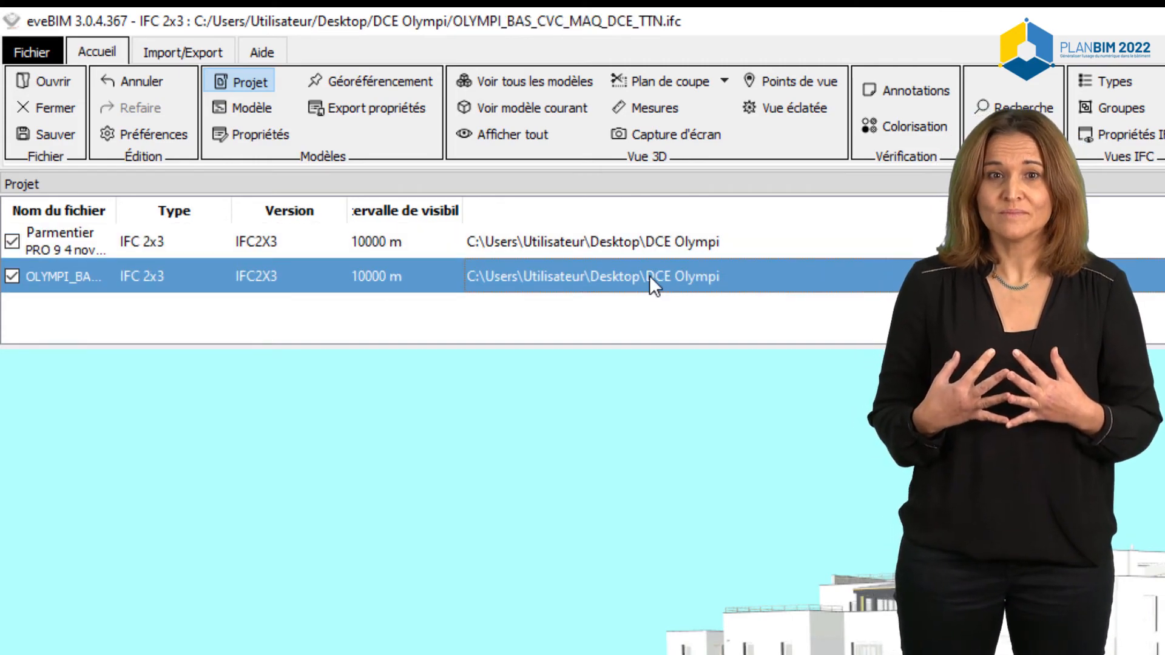
click(34, 98)
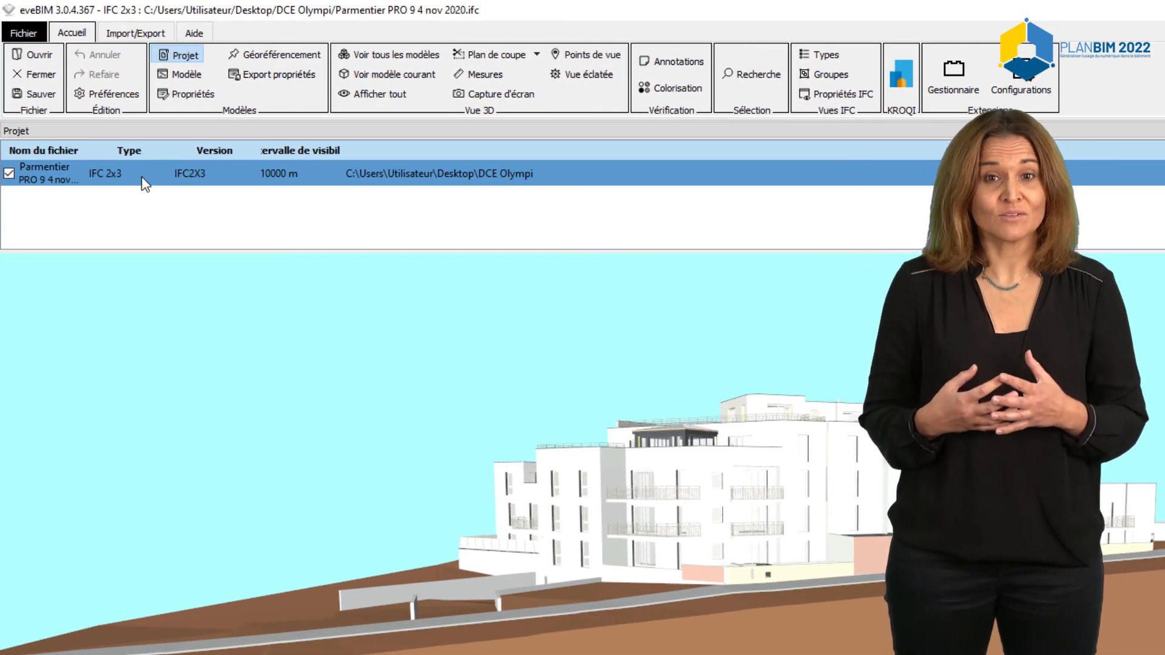
click(42, 70)
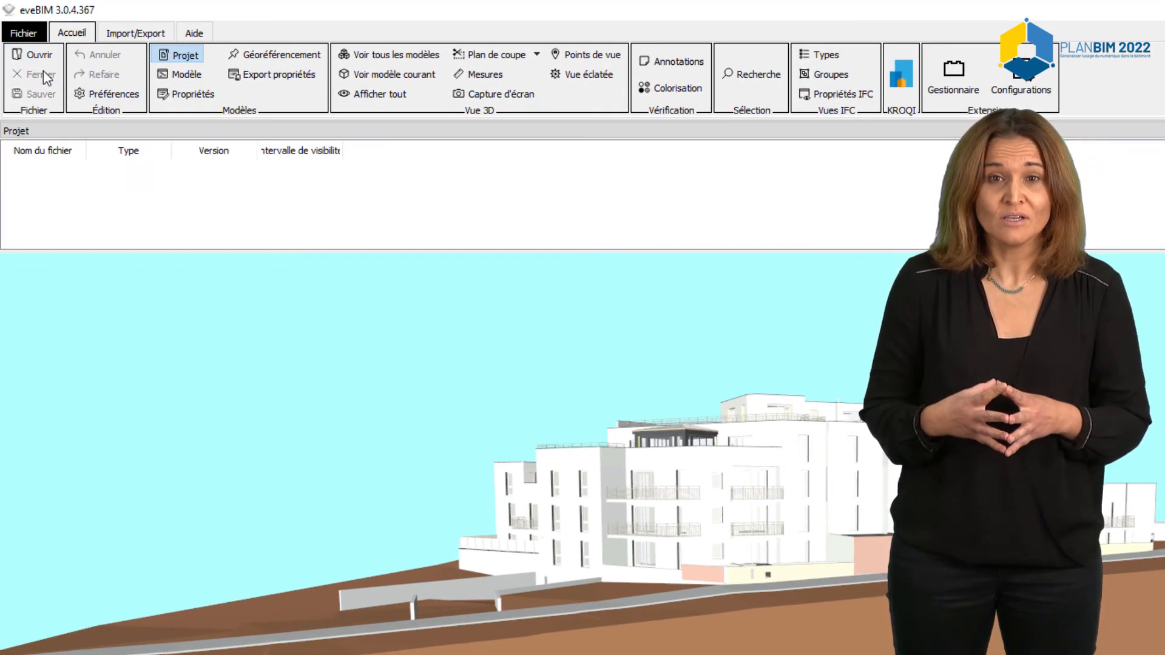
Bring up the file and project commands
click(25, 25)
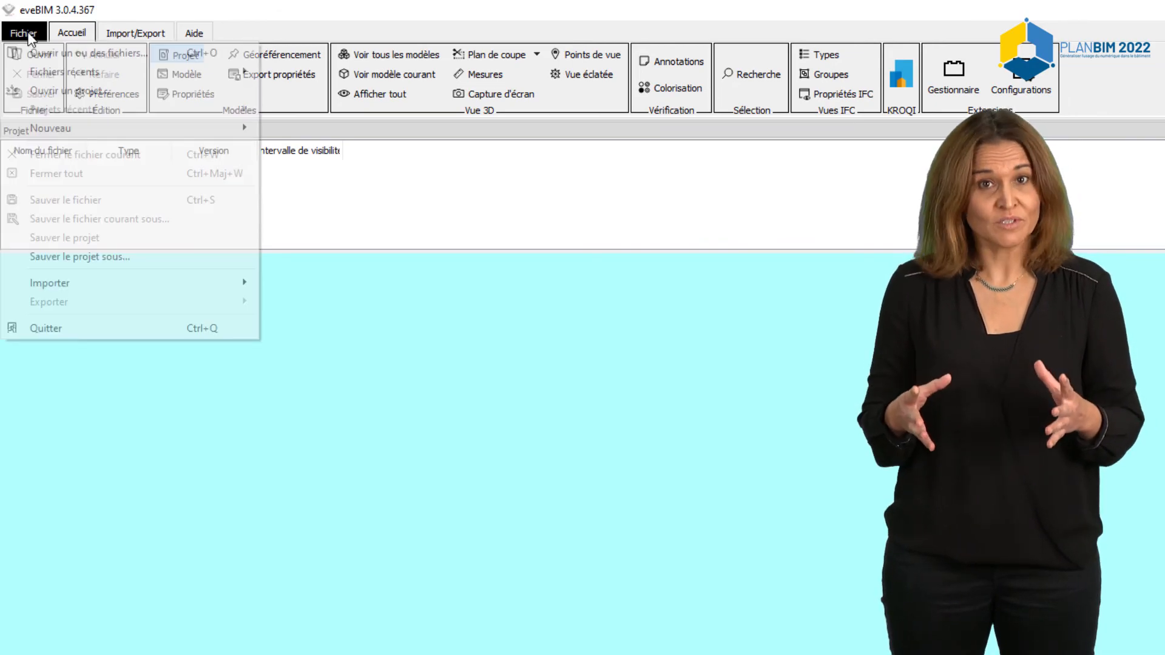